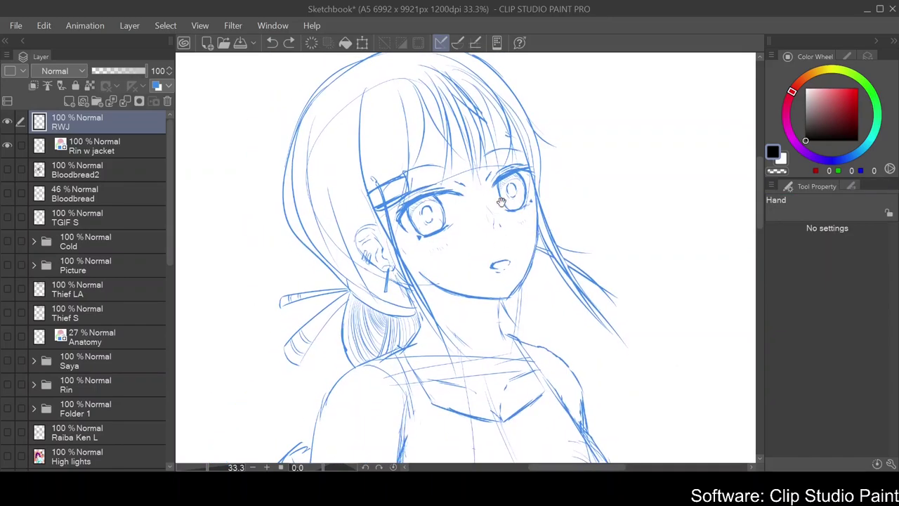
# Lower the Rin w jacket sketch layer's opacity to 22% and make the RWJ layer active for inking
pyautogui.click(105, 145)
pyautogui.moveTo(146, 70); pyautogui.dragTo(104, 70)
pyautogui.click(105, 121)
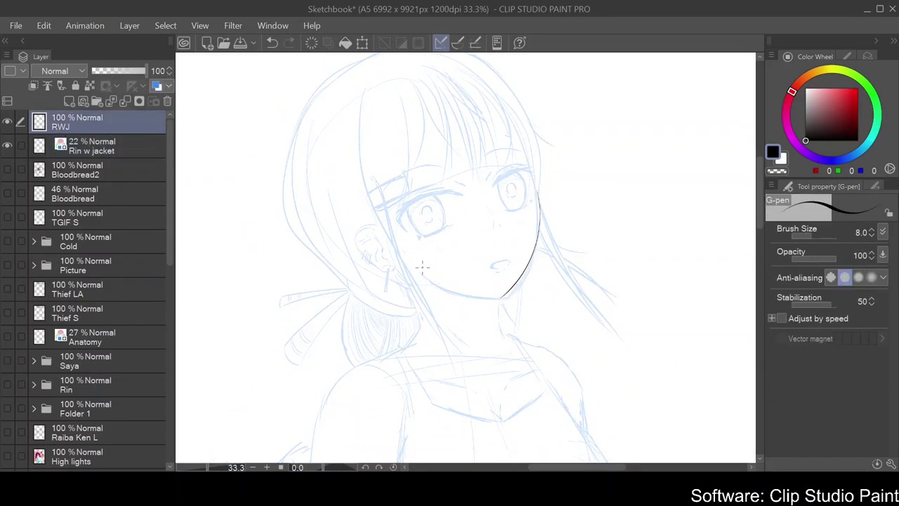
# Ink the jawline down to the chin with the G-pen and start the upper lash line of the near eye
pyautogui.press('e')
pyautogui.press('p')
pyautogui.moveTo(478, 193)
pyautogui.mouseDown()
pyautogui.moveTo(491, 253)
pyautogui.moveTo(534, 330)
pyautogui.mouseUp()
pyautogui.moveTo(478, 191); pyautogui.dragTo(417, 202)
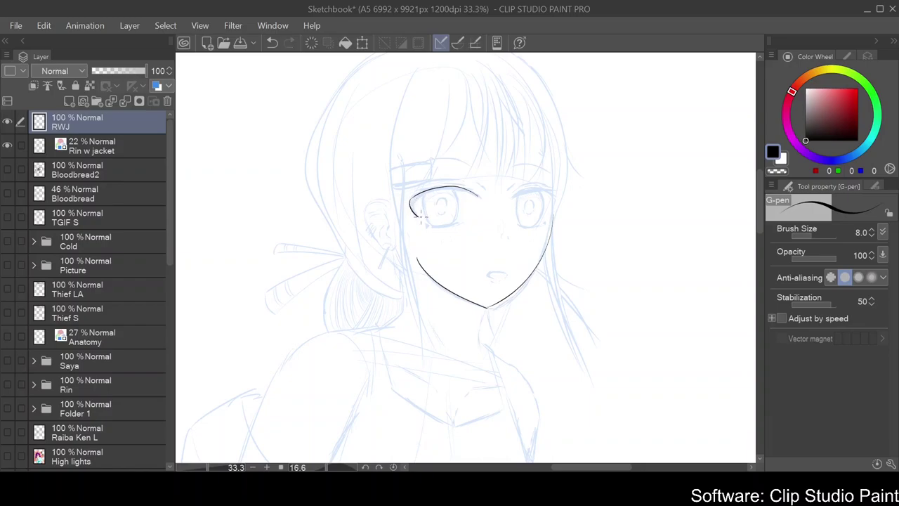
# Ink the near eye's upper lash as a double tapered curve with a pointed outer corner and start the far lash
pyautogui.moveTo(498, 157); pyautogui.dragTo(399, 278)
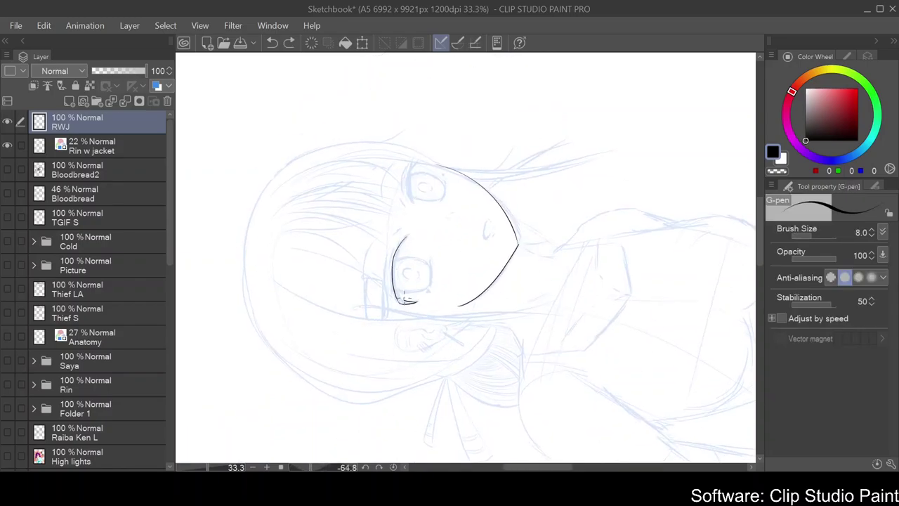
pyautogui.moveTo(406, 241); pyautogui.dragTo(371, 290)
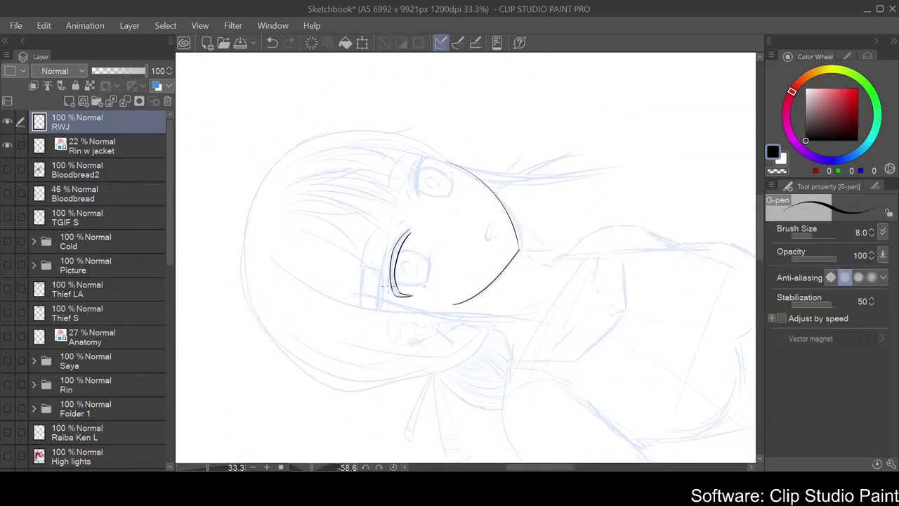
pyautogui.moveTo(422, 309)
pyautogui.mouseDown()
pyautogui.moveTo(482, 347)
pyautogui.moveTo(490, 244)
pyautogui.mouseUp()
pyautogui.moveTo(431, 248)
pyautogui.mouseDown()
pyautogui.moveTo(435, 224)
pyautogui.moveTo(495, 211)
pyautogui.mouseUp()
pyautogui.scroll(4, 497, 212)
pyautogui.scroll(-3, 564, 325)
pyautogui.moveTo(564, 325); pyautogui.dragTo(476, 143)
pyautogui.press('p')
pyautogui.moveTo(436, 171); pyautogui.dragTo(514, 177)
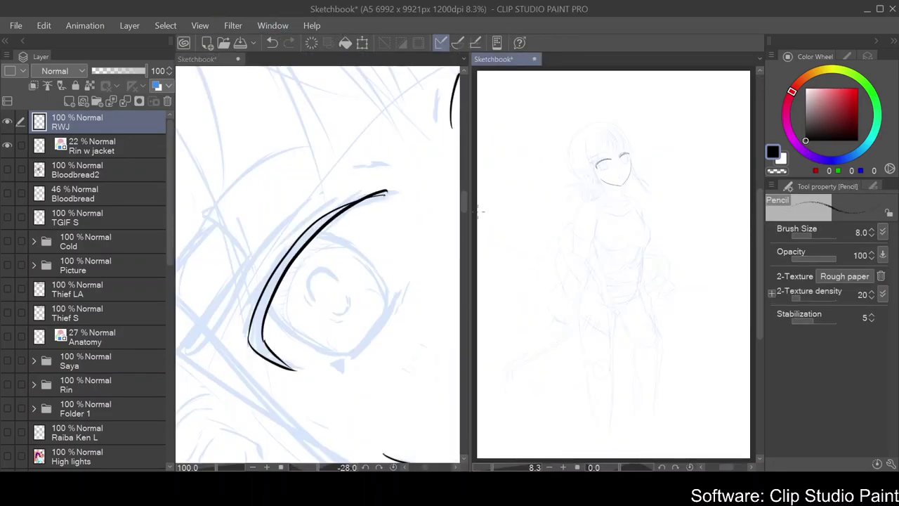
# Widen the main canvas beside the full-figure view and ink the eyelid crease above the near eye
pyautogui.moveTo(462, 223); pyautogui.dragTo(573, 239)
pyautogui.scroll(2, 655, 271)
pyautogui.moveTo(421, 281)
pyautogui.mouseDown()
pyautogui.moveTo(387, 331)
pyautogui.moveTo(375, 261)
pyautogui.mouseUp()
pyautogui.moveTo(339, 284); pyautogui.dragTo(355, 330)
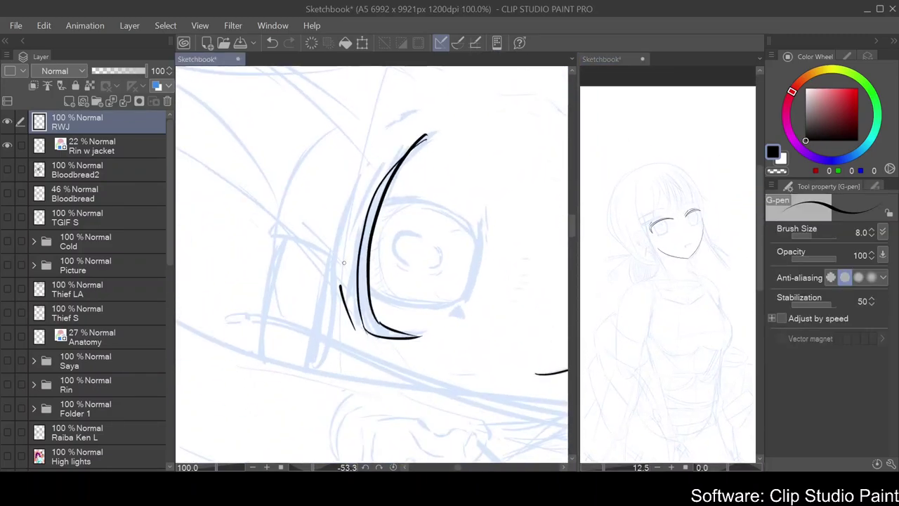
pyautogui.moveTo(454, 99); pyautogui.dragTo(405, 161)
pyautogui.moveTo(350, 217); pyautogui.dragTo(436, 108)
pyautogui.moveTo(436, 107)
pyautogui.mouseDown()
pyautogui.moveTo(429, 84)
pyautogui.moveTo(388, 188)
pyautogui.moveTo(330, 211)
pyautogui.mouseUp()
pyautogui.moveTo(336, 130); pyautogui.dragTo(295, 265)
pyautogui.moveTo(422, 140)
pyautogui.mouseDown()
pyautogui.moveTo(463, 232)
pyautogui.moveTo(407, 295)
pyautogui.mouseUp()
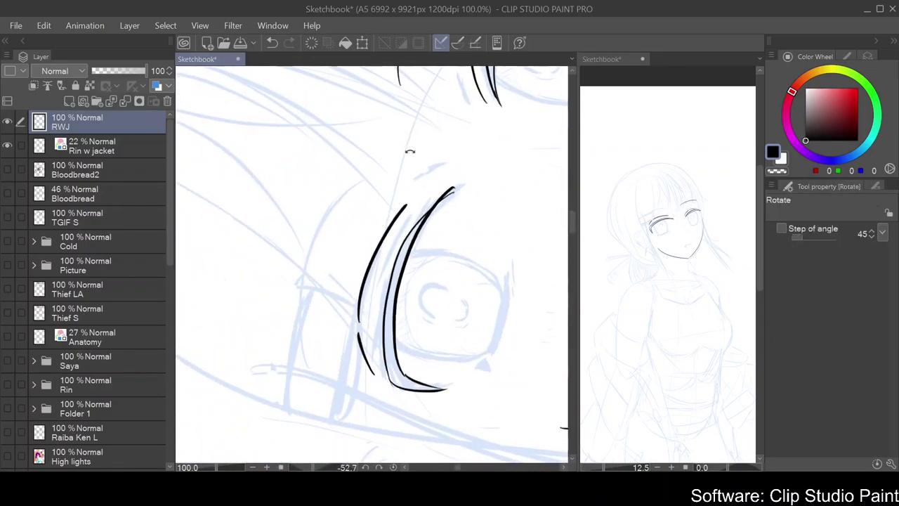
# Ink the thin curved eyebrow lines above the eyes, following the sketch
pyautogui.moveTo(366, 177); pyautogui.dragTo(288, 383)
pyautogui.hotkey('ctrl', 'z')
pyautogui.moveTo(333, 197)
pyautogui.mouseDown()
pyautogui.moveTo(352, 182)
pyautogui.moveTo(505, 330)
pyautogui.moveTo(412, 281)
pyautogui.moveTo(421, 260)
pyautogui.mouseUp()
pyautogui.scroll(-5, 504, 330)
pyautogui.scroll(5, 369, 302)
# Ink the small open mouth as a closed rounded outline over the sketch
pyautogui.moveTo(369, 303)
pyautogui.mouseDown()
pyautogui.moveTo(345, 211)
pyautogui.moveTo(385, 285)
pyautogui.mouseUp()
pyautogui.moveTo(385, 285); pyautogui.dragTo(472, 181)
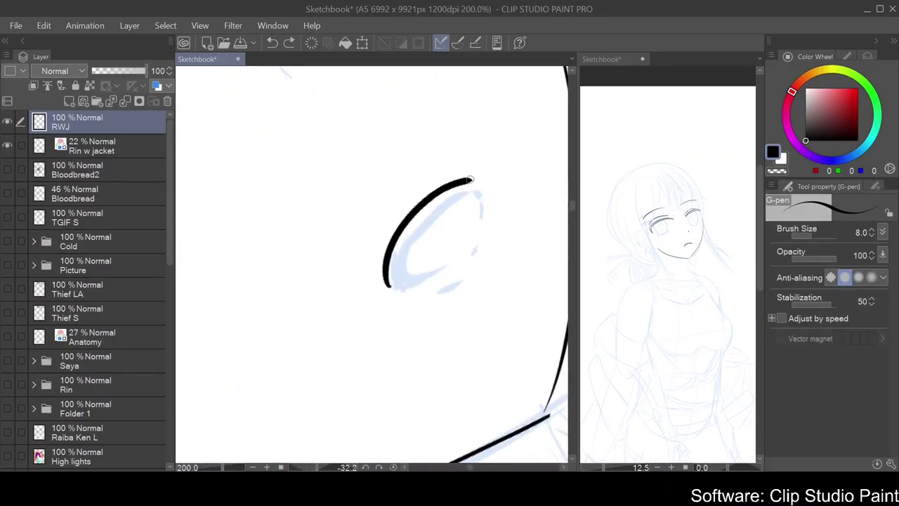
pyautogui.moveTo(441, 298)
pyautogui.mouseDown()
pyautogui.moveTo(333, 378)
pyautogui.moveTo(310, 300)
pyautogui.mouseUp()
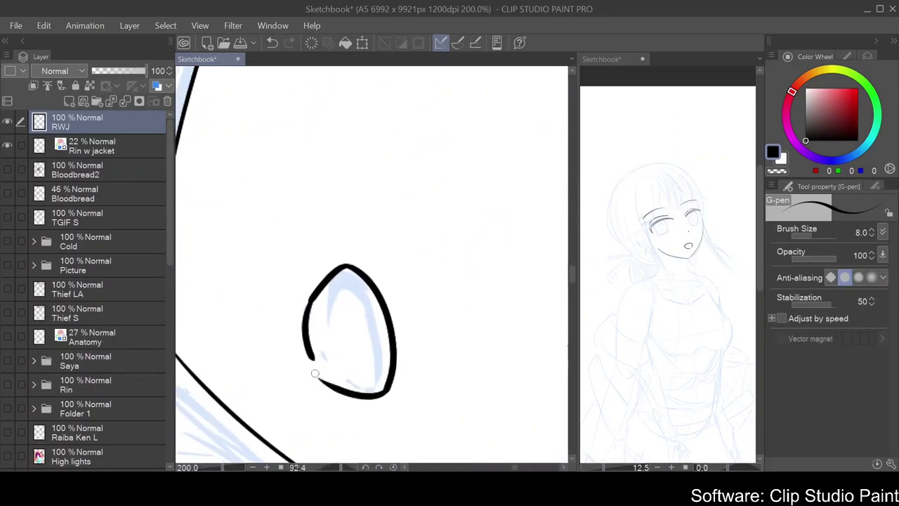
pyautogui.moveTo(308, 363); pyautogui.dragTo(291, 241)
# Ink the iris outlines of both eyes and the near eye's lower lid line
pyautogui.moveTo(418, 288); pyautogui.dragTo(483, 198)
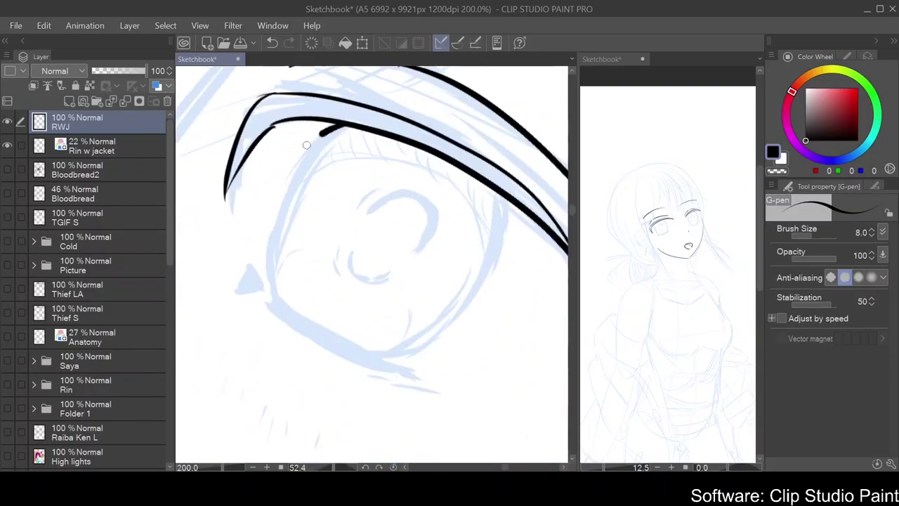
pyautogui.moveTo(321, 134)
pyautogui.mouseDown()
pyautogui.moveTo(365, 295)
pyautogui.moveTo(267, 210)
pyautogui.mouseUp()
pyautogui.moveTo(336, 180)
pyautogui.mouseDown()
pyautogui.moveTo(266, 360)
pyautogui.moveTo(463, 266)
pyautogui.mouseUp()
pyautogui.moveTo(385, 357); pyautogui.dragTo(290, 210)
pyautogui.moveTo(295, 295)
pyautogui.mouseDown()
pyautogui.moveTo(281, 253)
pyautogui.moveTo(267, 266)
pyautogui.mouseUp()
pyautogui.moveTo(267, 266)
pyautogui.mouseDown()
pyautogui.moveTo(353, 390)
pyautogui.moveTo(436, 232)
pyautogui.moveTo(413, 254)
pyautogui.moveTo(401, 288)
pyautogui.moveTo(351, 281)
pyautogui.mouseUp()
pyautogui.hotkey('ctrl', '-')
pyautogui.hotkey('ctrl', '+')
pyautogui.moveTo(321, 239)
pyautogui.mouseDown()
pyautogui.moveTo(330, 362)
pyautogui.moveTo(302, 232)
pyautogui.mouseUp()
# On the Rin w jacket layer, lasso the far eye's lower lid sketch, transform it into position and deselect it
pyautogui.click(123, 154)
pyautogui.press('m')
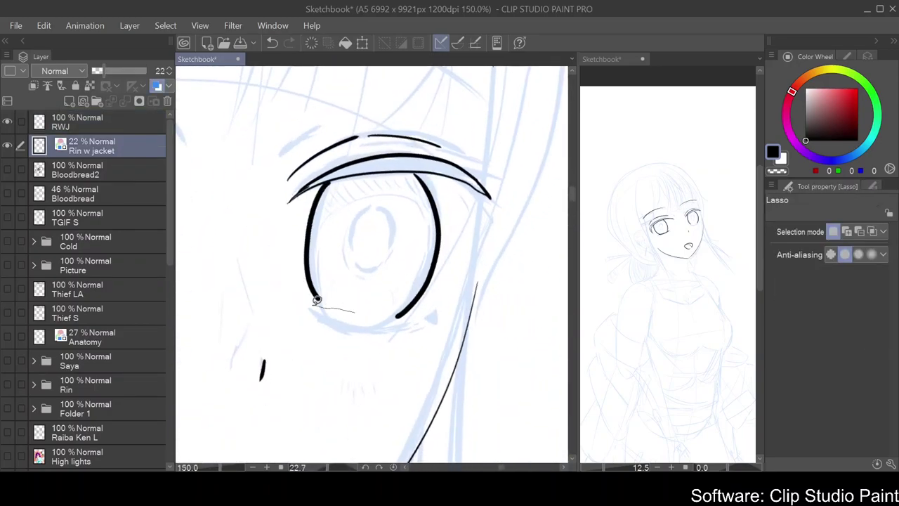
pyautogui.moveTo(242, 292); pyautogui.dragTo(390, 302)
pyautogui.hotkey('ctrl', 't')
pyautogui.hotkey('ctrl', '-')
pyautogui.press('Return')
pyautogui.hotkey('ctrl', '+')
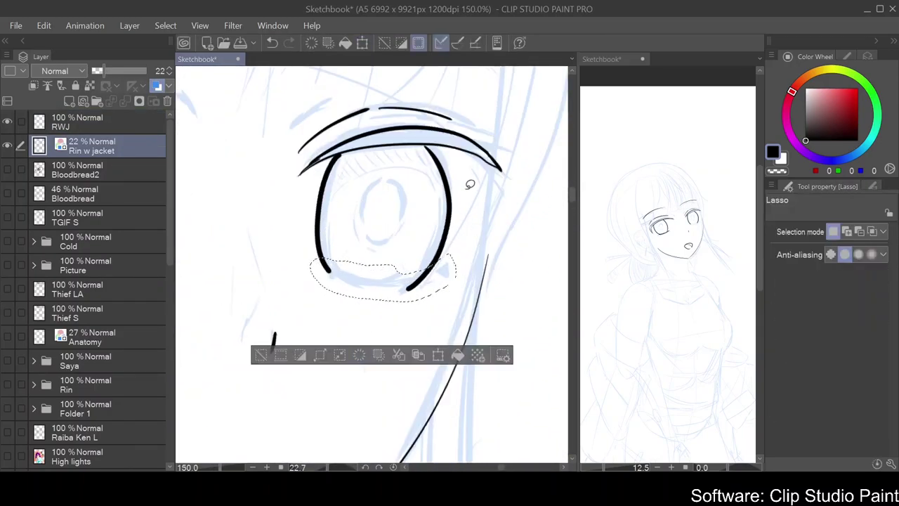
pyautogui.hotkey('ctrl', 'd')
# On the RWJ layer, ink the far eye's lower lid and the small filled mark at its outer corner
pyautogui.click(105, 121)
pyautogui.press('e')
pyautogui.hotkey('ctrl', '+')
pyautogui.press('p')
pyautogui.hotkey('ctrl', '+')
pyautogui.hotkey('ctrl', '+')
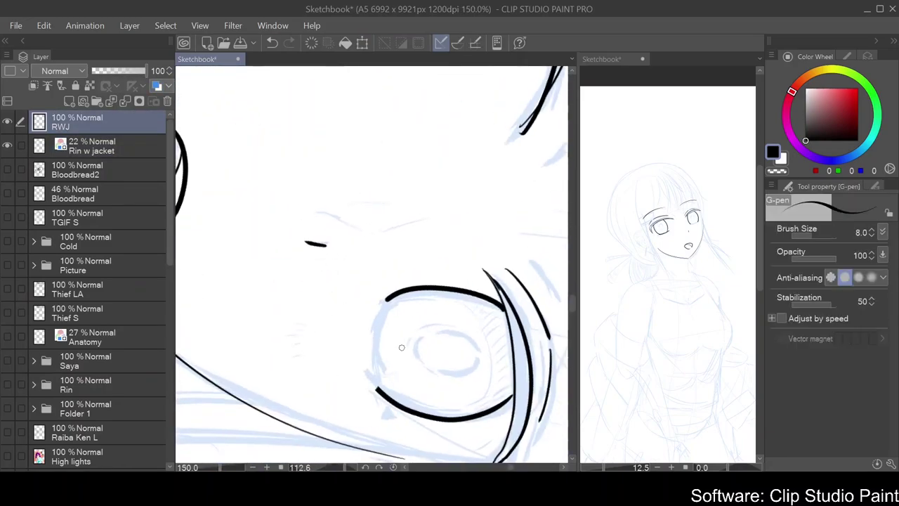
pyautogui.moveTo(446, 267)
pyautogui.mouseDown()
pyautogui.moveTo(347, 397)
pyautogui.moveTo(371, 398)
pyautogui.mouseUp()
pyautogui.moveTo(371, 398)
pyautogui.mouseDown()
pyautogui.moveTo(373, 234)
pyautogui.moveTo(418, 289)
pyautogui.moveTo(361, 308)
pyautogui.mouseUp()
pyautogui.press('g')
pyautogui.click(432, 302)
pyautogui.hotkey('ctrl', '-')
pyautogui.hotkey('ctrl', '-')
pyautogui.hotkey('ctrl', '-')
pyautogui.hotkey('ctrl', '-')
pyautogui.press('p')
pyautogui.scroll(4, 361, 308)
pyautogui.scroll(-6, 342, 165)
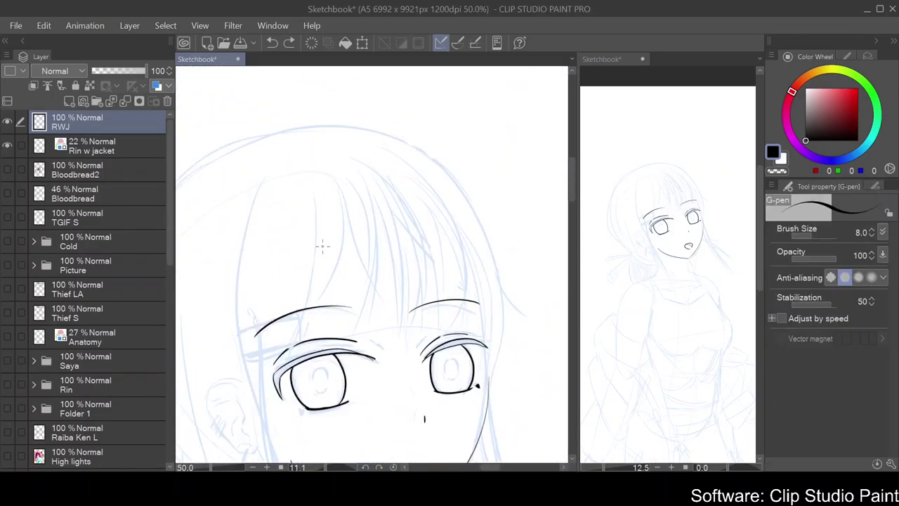
# Ink the near side of the neck and continue the line into the shoulder
pyautogui.scroll(-5, 338, 224)
pyautogui.scroll(5, 421, 253)
pyautogui.press('e')
pyautogui.scroll(-4, 439, 244)
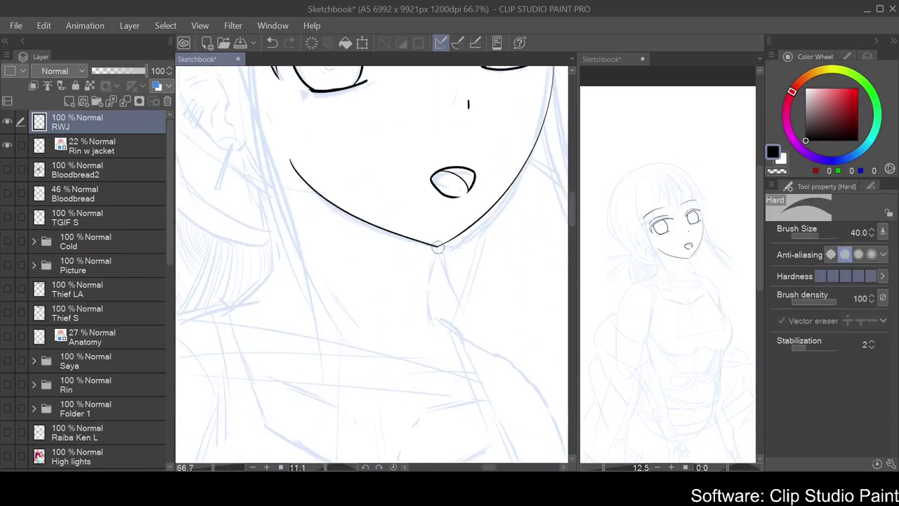
pyautogui.press('p')
pyautogui.moveTo(260, 196); pyautogui.dragTo(373, 186)
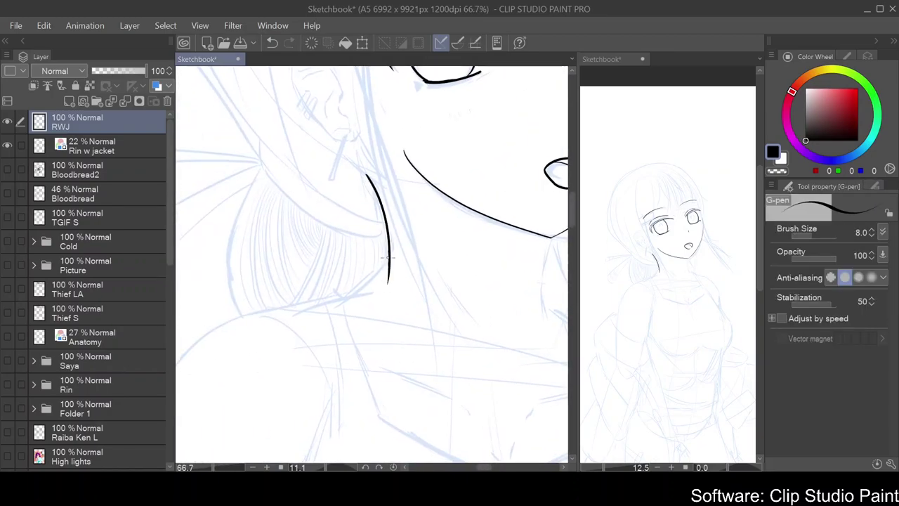
pyautogui.moveTo(452, 302); pyautogui.dragTo(513, 281)
pyautogui.moveTo(450, 250); pyautogui.dragTo(281, 303)
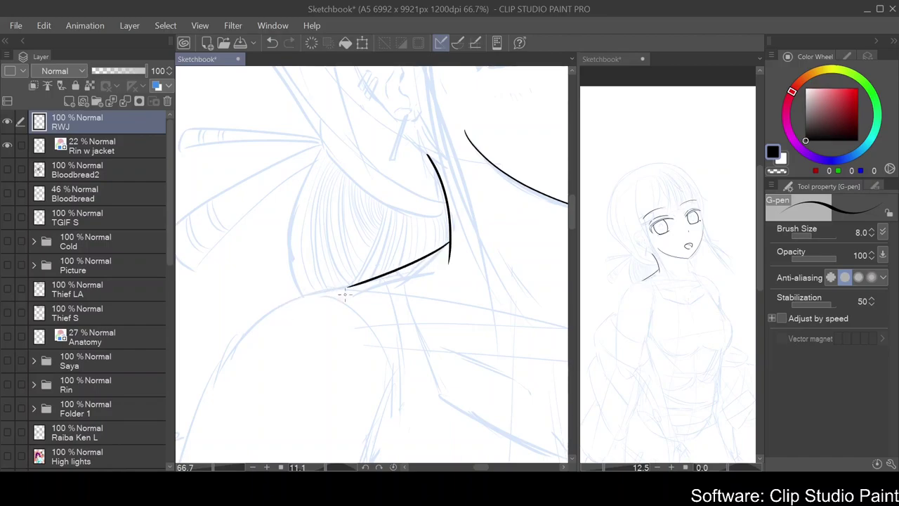
pyautogui.moveTo(349, 288); pyautogui.dragTo(193, 425)
# Ink the far side of the neck below the chin and the curve of the far shoulder
pyautogui.moveTo(421, 295)
pyautogui.mouseDown()
pyautogui.moveTo(422, 225)
pyautogui.moveTo(410, 257)
pyautogui.moveTo(426, 221)
pyautogui.moveTo(487, 260)
pyautogui.mouseUp()
pyautogui.scroll(5, 435, 261)
pyautogui.press('e')
pyautogui.press('p')
pyautogui.moveTo(344, 247); pyautogui.dragTo(422, 414)
pyautogui.press('r')
pyautogui.moveTo(393, 281)
pyautogui.mouseDown()
pyautogui.moveTo(287, 171)
pyautogui.moveTo(271, 193)
pyautogui.mouseUp()
pyautogui.press('p')
pyautogui.moveTo(413, 160)
pyautogui.mouseDown()
pyautogui.moveTo(220, 282)
pyautogui.moveTo(327, 225)
pyautogui.mouseUp()
pyautogui.press('space')
pyautogui.scroll(-5, 327, 226)
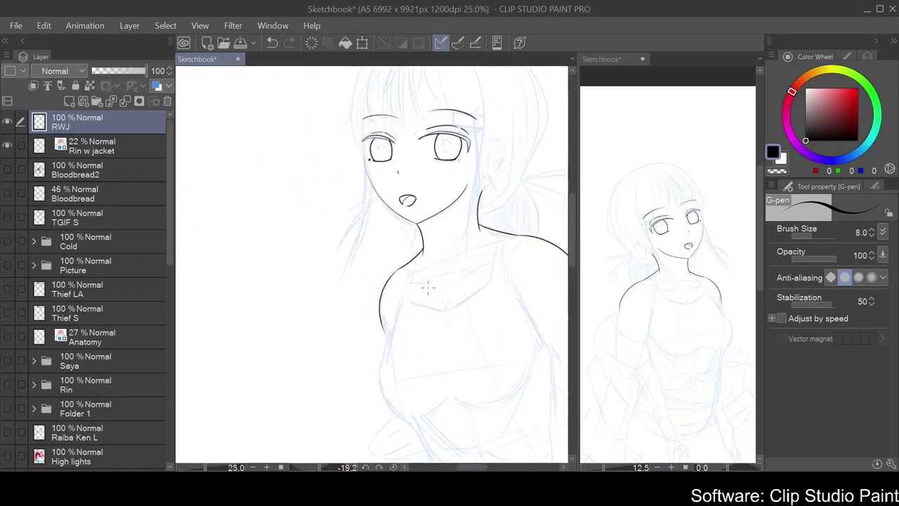
# Ink the outer contour of the ear from its upper rim down to the earlobe, with the small inner notch
pyautogui.press('space')
pyautogui.moveTo(417, 384); pyautogui.dragTo(486, 249)
pyautogui.press('r')
pyautogui.press('p')
pyautogui.scroll(5, 297, 283)
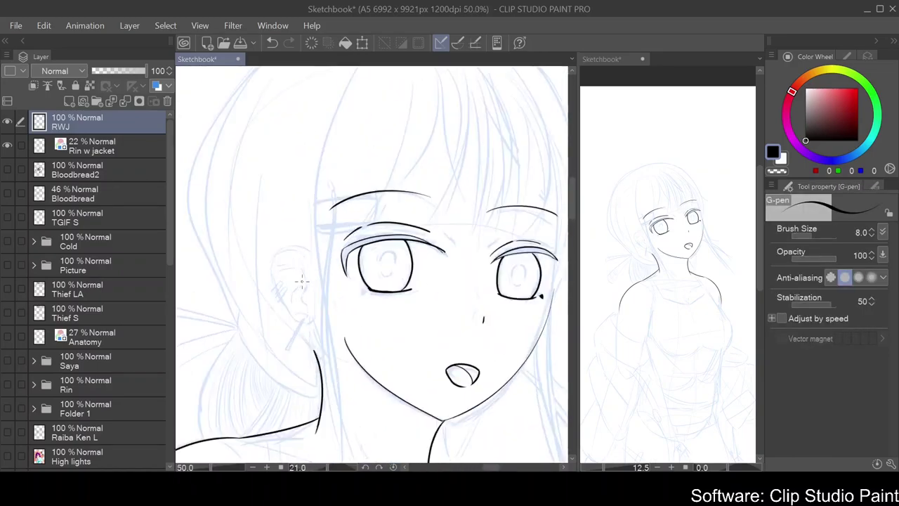
pyautogui.moveTo(326, 183); pyautogui.dragTo(365, 140)
pyautogui.moveTo(272, 229)
pyautogui.mouseDown()
pyautogui.moveTo(253, 288)
pyautogui.moveTo(338, 232)
pyautogui.mouseUp()
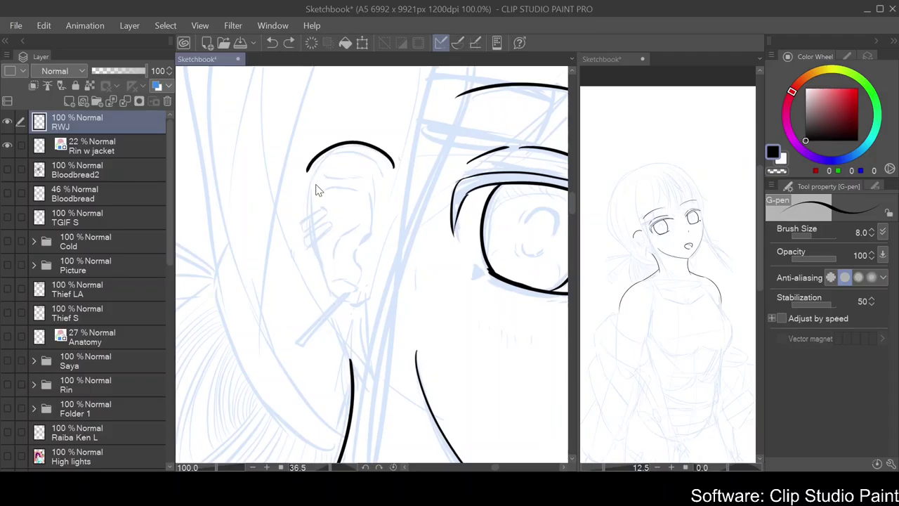
pyautogui.moveTo(293, 209); pyautogui.dragTo(253, 278)
pyautogui.moveTo(377, 151); pyautogui.dragTo(331, 288)
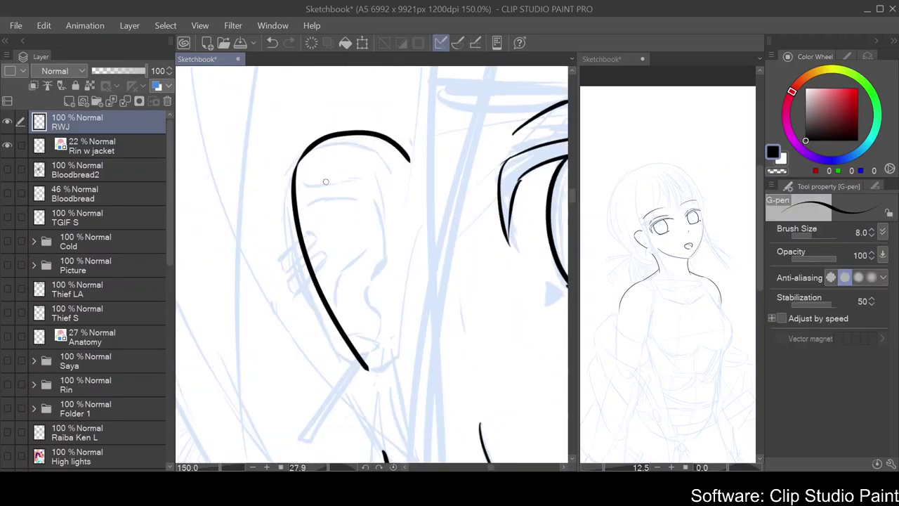
pyautogui.scroll(-1, 406, 361)
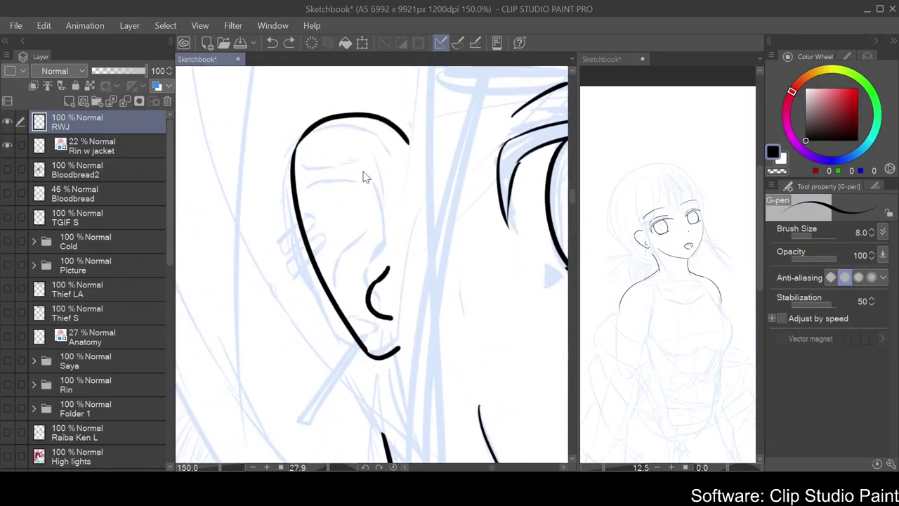
# Ink the ear's inner fold lines and the front edge joining the upper rim to the notch
pyautogui.moveTo(380, 202); pyautogui.dragTo(385, 275)
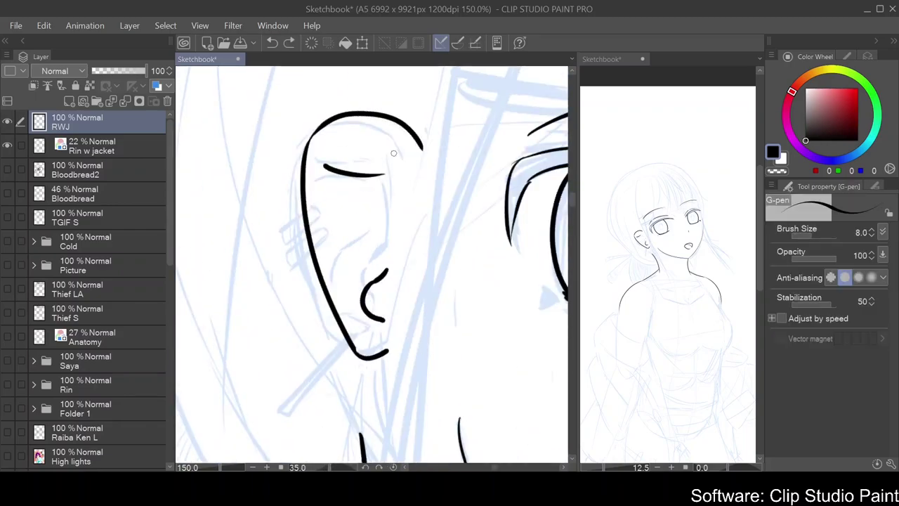
pyautogui.moveTo(401, 153); pyautogui.dragTo(383, 271)
pyautogui.moveTo(304, 231)
pyautogui.mouseDown()
pyautogui.moveTo(289, 301)
pyautogui.moveTo(454, 145)
pyautogui.moveTo(327, 122)
pyautogui.mouseUp()
pyautogui.scroll(-3, 359, 155)
pyautogui.scroll(6, 383, 193)
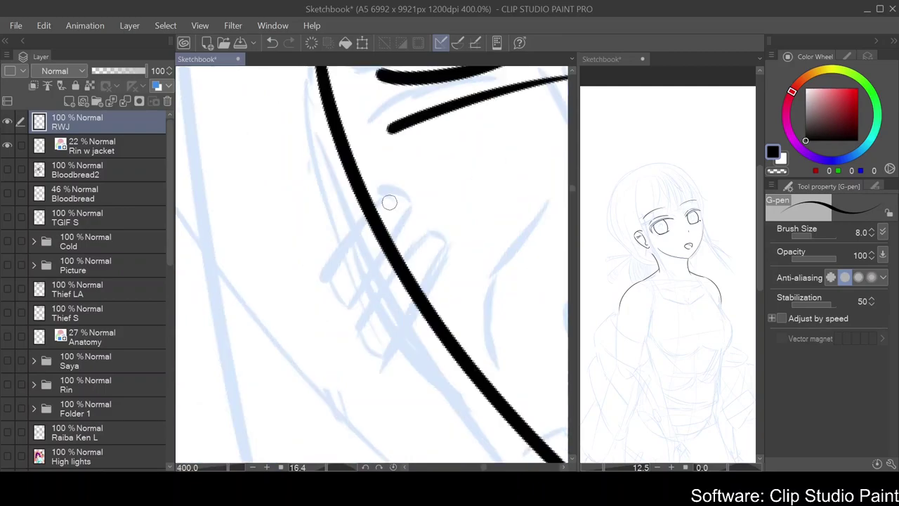
# Clear the ear outline where the cuffs sit and ink two elongated ear cuffs across the outer rim
pyautogui.press('e')
pyautogui.moveTo(384, 194)
pyautogui.mouseDown()
pyautogui.moveTo(380, 260)
pyautogui.moveTo(321, 297)
pyautogui.moveTo(375, 257)
pyautogui.moveTo(416, 177)
pyautogui.moveTo(363, 360)
pyautogui.mouseUp()
pyautogui.press('p')
pyautogui.moveTo(453, 280); pyautogui.dragTo(361, 360)
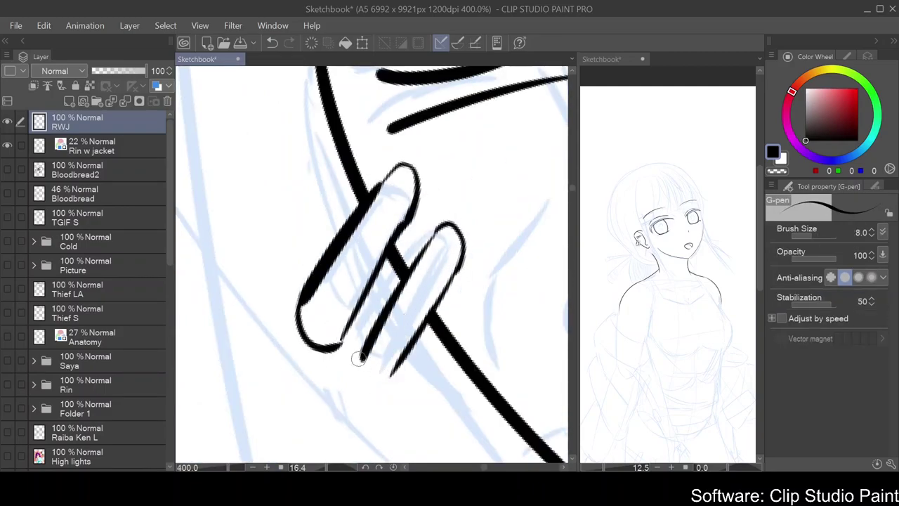
# Ink the inner rim line of the ear running from the cuffs down to the notch above the lobe
pyautogui.scroll(-2, 361, 360)
pyautogui.moveTo(403, 326); pyautogui.dragTo(288, 215)
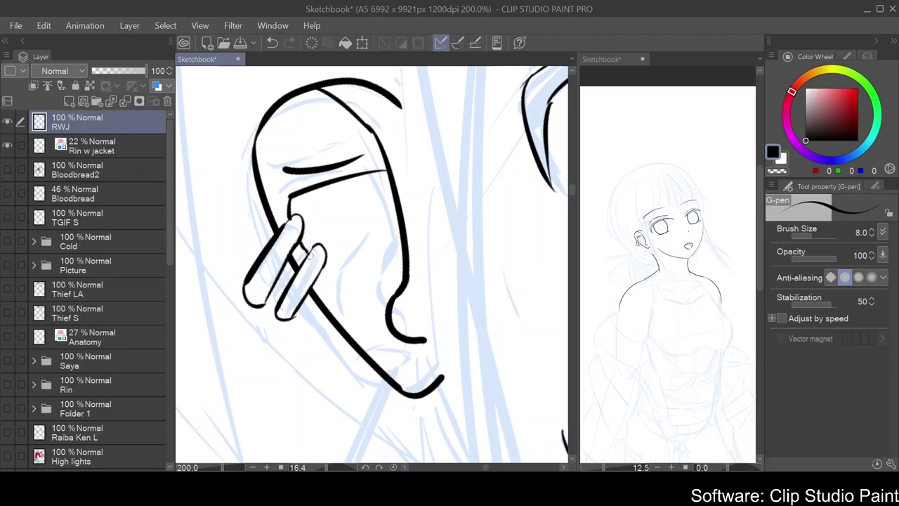
pyautogui.hotkey('ctrl', 'z')
pyautogui.scroll(-1, 386, 347)
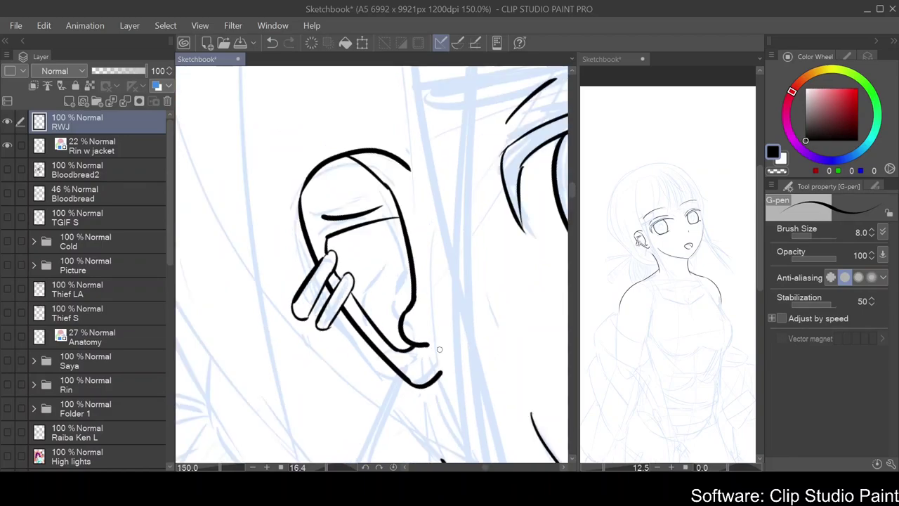
# Ink a round stud on the earlobe and a long, narrow bar earring hanging below it
pyautogui.moveTo(335, 464); pyautogui.dragTo(331, 361)
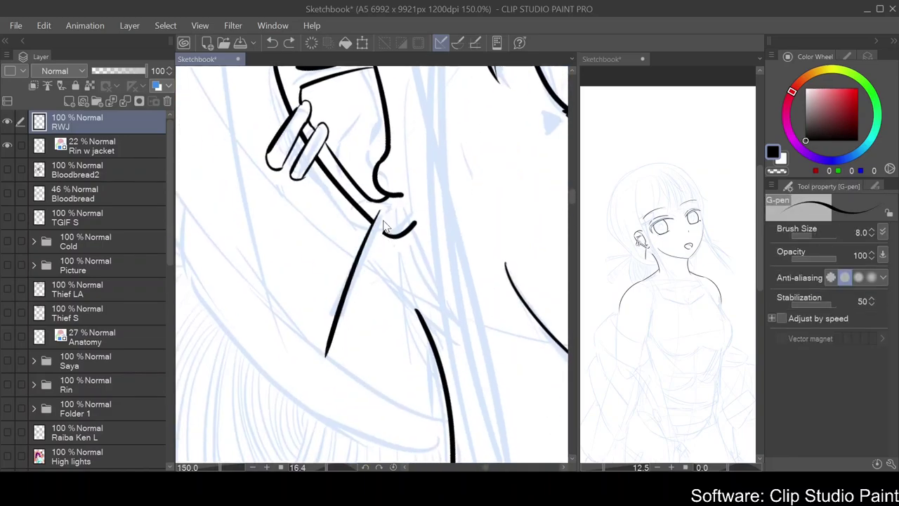
pyautogui.hotkey('ctrl', 'z')
pyautogui.press('e')
pyautogui.moveTo(382, 229)
pyautogui.mouseDown()
pyautogui.moveTo(377, 208)
pyautogui.moveTo(291, 427)
pyautogui.moveTo(267, 441)
pyautogui.mouseUp()
pyautogui.press('p')
pyautogui.hotkey('ctrl', 'z')
pyautogui.hotkey('ctrl', 'z')
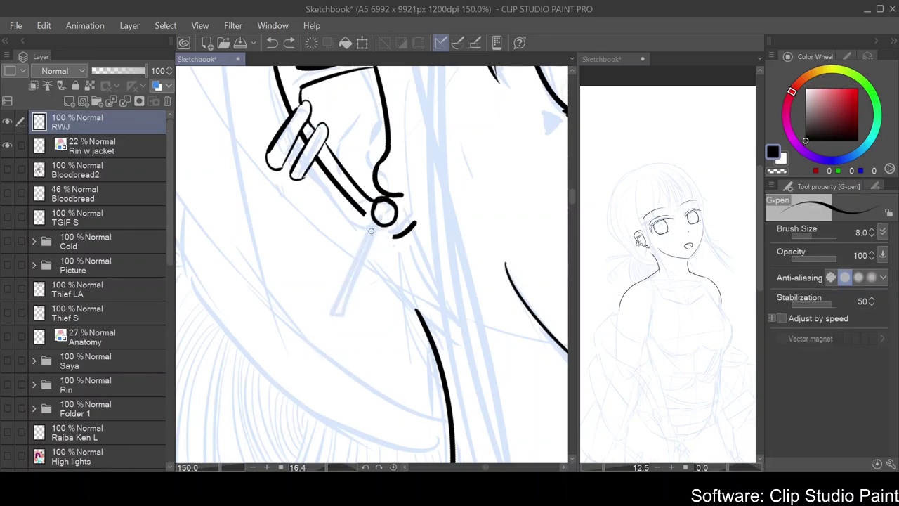
pyautogui.moveTo(374, 236); pyautogui.dragTo(317, 400)
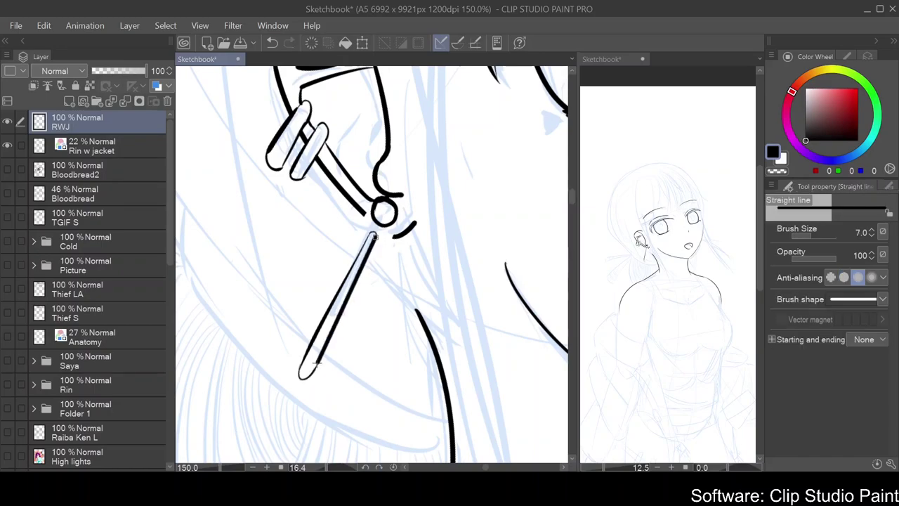
pyautogui.scroll(-2, 375, 239)
pyautogui.scroll(2, 297, 276)
pyautogui.scroll(4, 297, 276)
pyautogui.moveTo(288, 148)
pyautogui.mouseDown()
pyautogui.moveTo(253, 267)
pyautogui.moveTo(260, 182)
pyautogui.moveTo(349, 121)
pyautogui.mouseUp()
pyautogui.hotkey('ctrl', 'z')
pyautogui.scroll(-3, 337, 167)
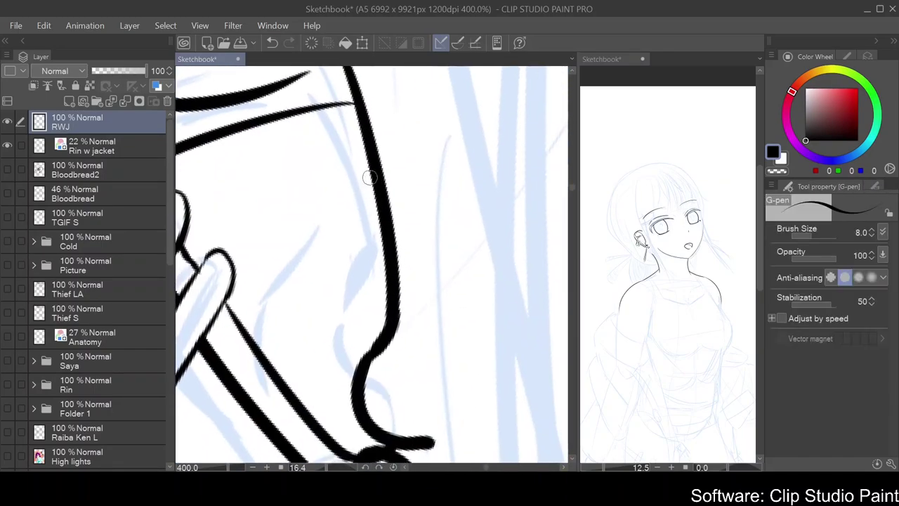
# Add a new layer named RWJ Hair above the RWJ layer
pyautogui.scroll(-3, 465, 207)
pyautogui.moveTo(466, 207); pyautogui.dragTo(424, 218)
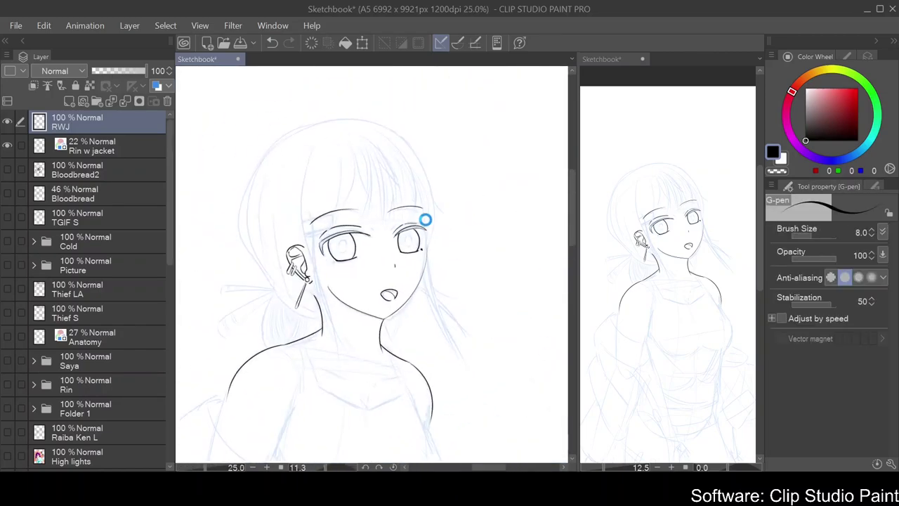
pyautogui.hotkey('ctrl', 'shift', 'n')
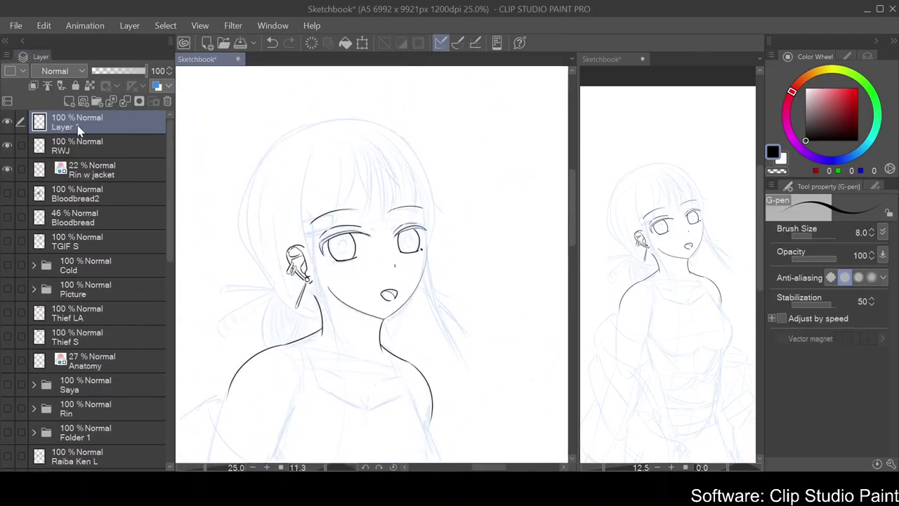
# Tint the RWJ line art red with the layer color effect and lower the layer's opacity to 40%
pyautogui.click(118, 156)
pyautogui.click(156, 85)
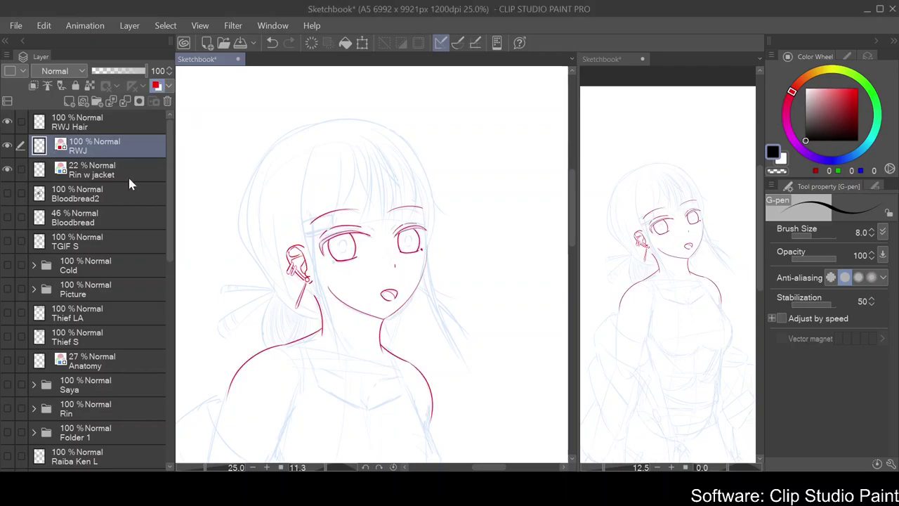
pyautogui.hotkey('ctrl', '+')
pyautogui.hotkey('ctrl', '+')
pyautogui.press('p')
pyautogui.moveTo(133, 71); pyautogui.dragTo(109, 65)
pyautogui.click(114, 71)
# On the RWJ Hair layer, ink long curved bang strands from the crown down to the eyes
pyautogui.click(77, 123)
pyautogui.press('p')
pyautogui.moveTo(351, 92); pyautogui.dragTo(377, 309)
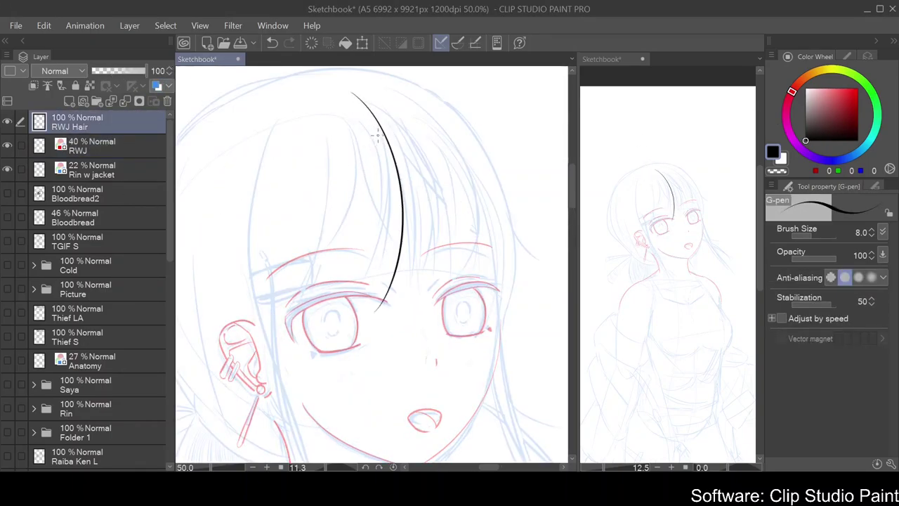
pyautogui.moveTo(333, 98); pyautogui.dragTo(274, 302)
pyautogui.hotkey('ctrl', 'z')
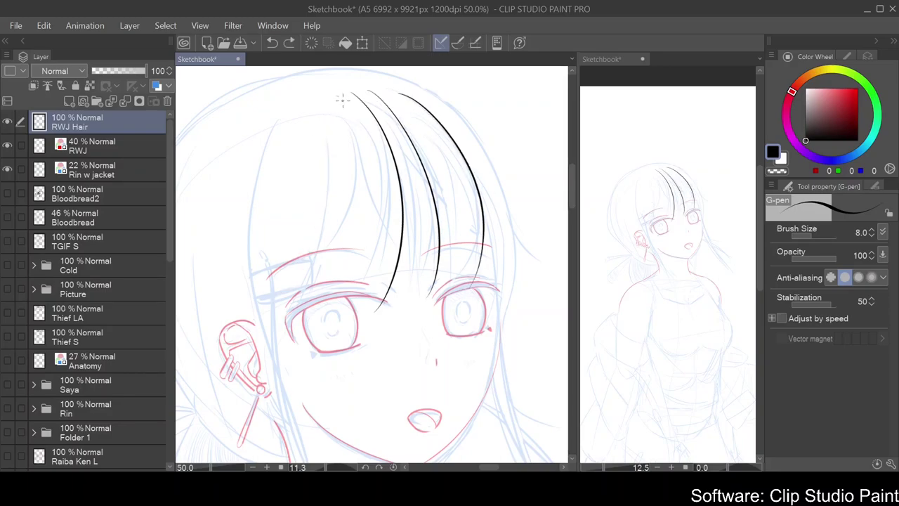
pyautogui.moveTo(325, 100); pyautogui.dragTo(258, 343)
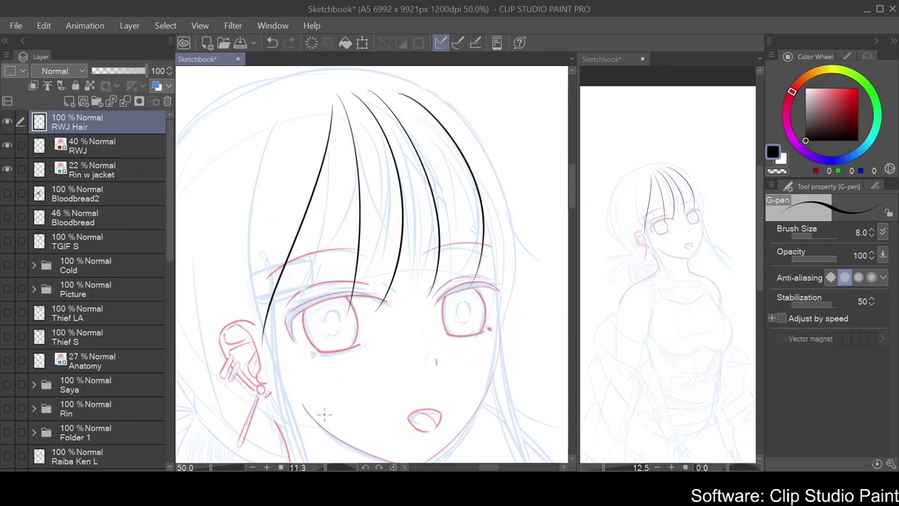
# Redraw the swept bang strand so it curves from the crown to the outer end of the near eyebrow
pyautogui.moveTo(320, 186); pyautogui.dragTo(331, 190)
pyautogui.hotkey('ctrl', 'z')
pyautogui.hotkey('ctrl', 'y')
pyautogui.hotkey('ctrl', 'z')
pyautogui.hotkey('ctrl', 'y')
pyautogui.press('e')
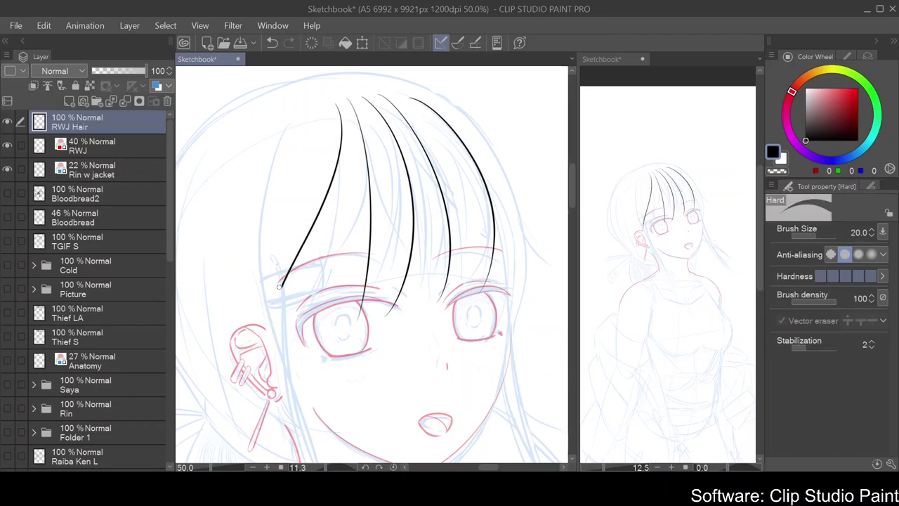
pyautogui.scroll(-1, 349, 182)
pyautogui.hotkey('ctrl', 'z')
pyautogui.press('p')
pyautogui.hotkey('ctrl', 'z')
pyautogui.moveTo(335, 128)
pyautogui.mouseDown()
pyautogui.moveTo(293, 264)
pyautogui.moveTo(363, 244)
pyautogui.mouseUp()
pyautogui.press('e')
pyautogui.moveTo(343, 224)
pyautogui.mouseDown()
pyautogui.moveTo(348, 240)
pyautogui.moveTo(344, 226)
pyautogui.mouseUp()
# Ink two long side-lock strands running from the crown past the ear and tapering toward the collarbone
pyautogui.press('p')
pyautogui.moveTo(347, 133); pyautogui.dragTo(424, 413)
pyautogui.moveTo(328, 112); pyautogui.dragTo(435, 422)
# Widen the second view of the drawing and enlarge the figure in it to 18.2%
pyautogui.click(594, 269)
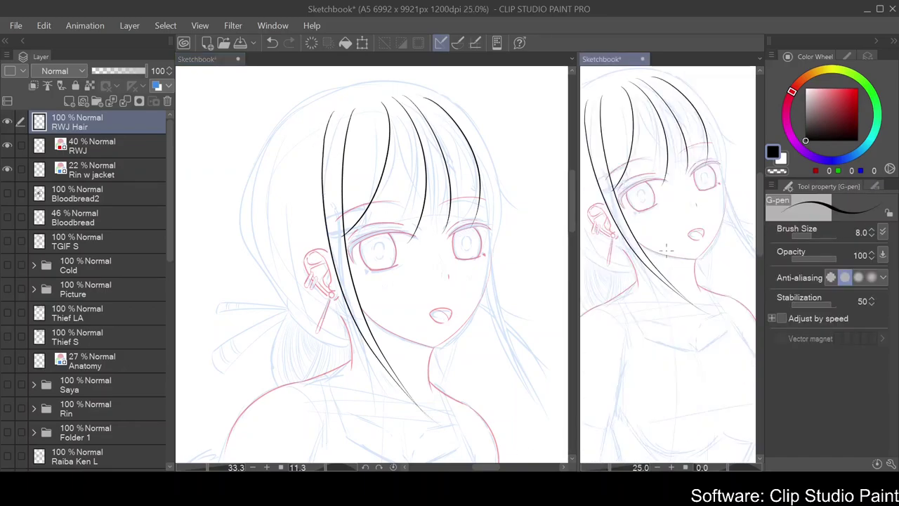
pyautogui.moveTo(576, 238); pyautogui.dragTo(536, 245)
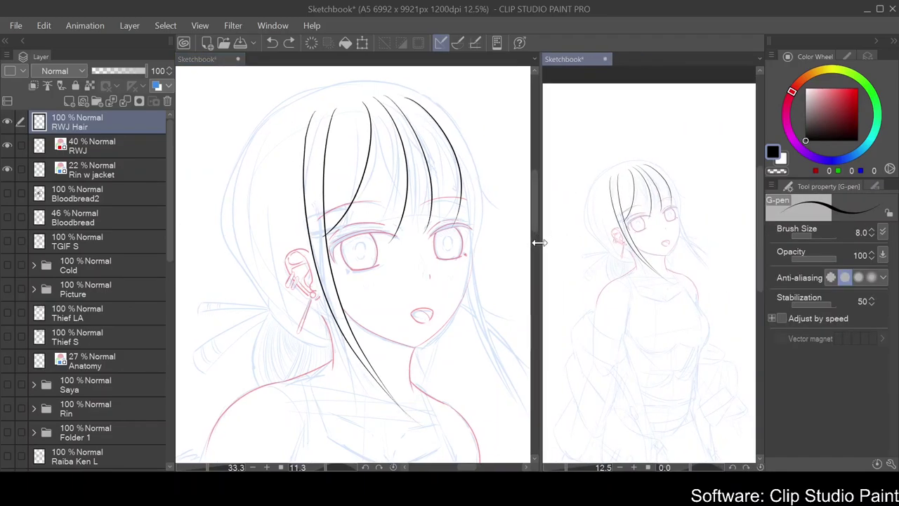
pyautogui.scroll(3, 646, 232)
pyautogui.moveTo(632, 295); pyautogui.dragTo(632, 246)
pyautogui.scroll(-2, 632, 281)
# Redraw the side lock beside the ear with long strands tapering past the jaw toward the shoulder
pyautogui.moveTo(262, 143); pyautogui.dragTo(295, 158)
pyautogui.press('p')
pyautogui.hotkey('ctrl', 'z')
pyautogui.hotkey('ctrl', 'z')
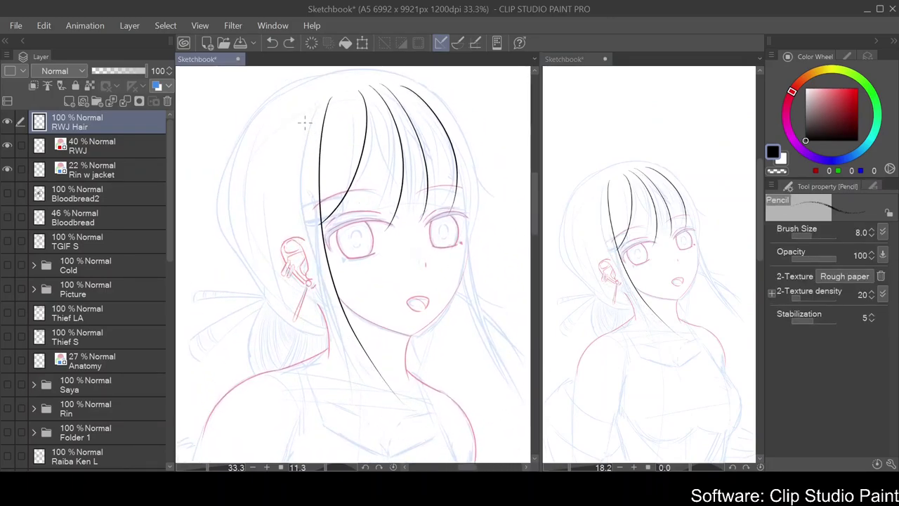
pyautogui.press('p')
pyautogui.moveTo(313, 100); pyautogui.dragTo(303, 204)
pyautogui.hotkey('ctrl', 'z')
pyautogui.moveTo(312, 97)
pyautogui.mouseDown()
pyautogui.moveTo(343, 434)
pyautogui.moveTo(323, 410)
pyautogui.moveTo(317, 380)
pyautogui.moveTo(336, 379)
pyautogui.mouseUp()
pyautogui.hotkey('ctrl', 'z')
pyautogui.hotkey('ctrl', 'z')
pyautogui.hotkey('ctrl', 'z')
pyautogui.moveTo(271, 201); pyautogui.dragTo(424, 131)
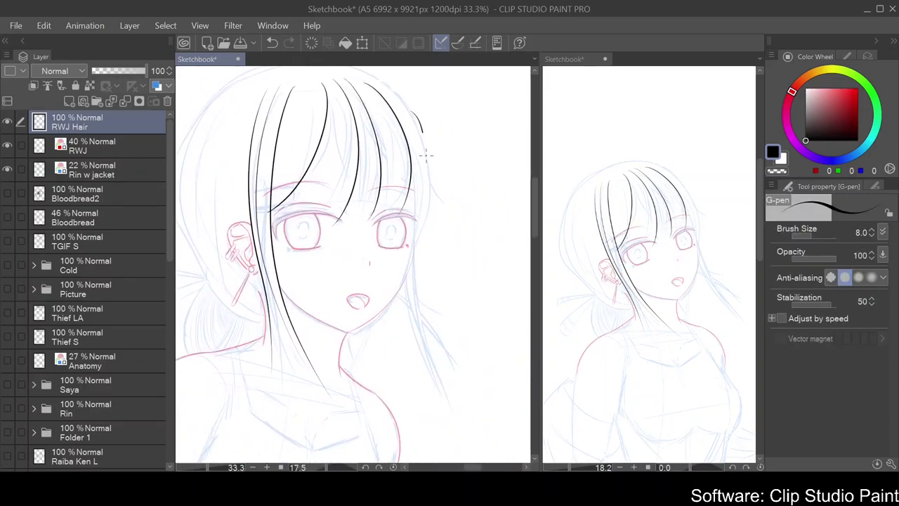
# Ink the outer hair contour beside the far cheek and the long lock hanging below it
pyautogui.moveTo(402, 99); pyautogui.dragTo(424, 274)
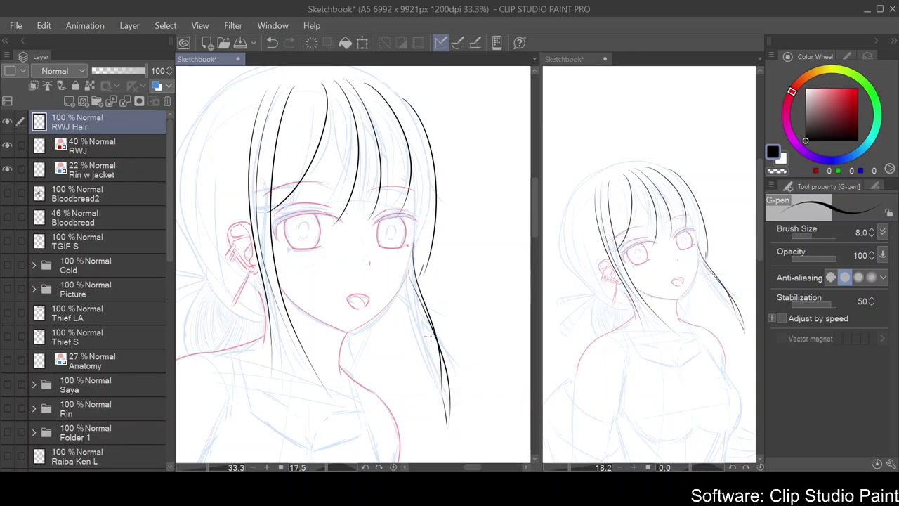
pyautogui.hotkey('ctrl', 'z')
pyautogui.moveTo(424, 186)
pyautogui.mouseDown()
pyautogui.moveTo(410, 404)
pyautogui.moveTo(407, 379)
pyautogui.mouseUp()
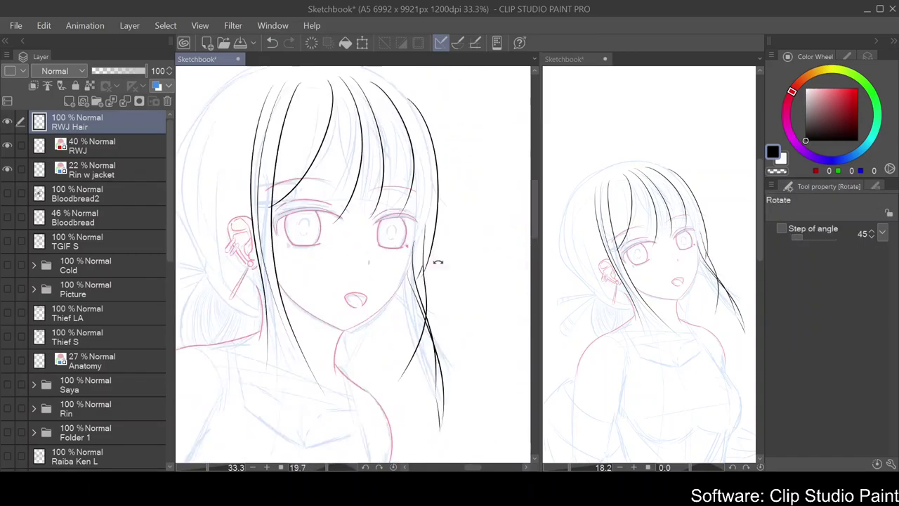
pyautogui.press('e')
pyautogui.scroll(5, 422, 281)
pyautogui.scroll(-5, 444, 267)
pyautogui.press('p')
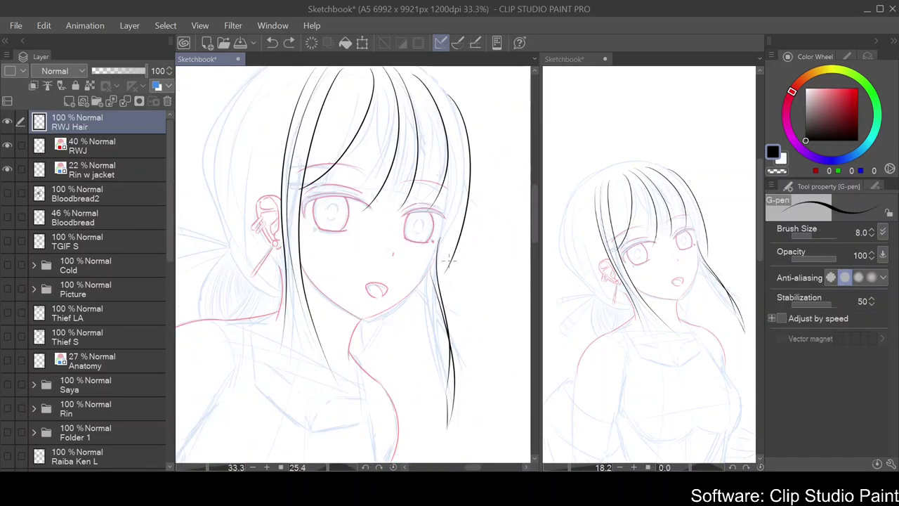
# Ink fine tapering strands within the hanging lock beside the far cheek
pyautogui.moveTo(428, 290); pyautogui.dragTo(420, 391)
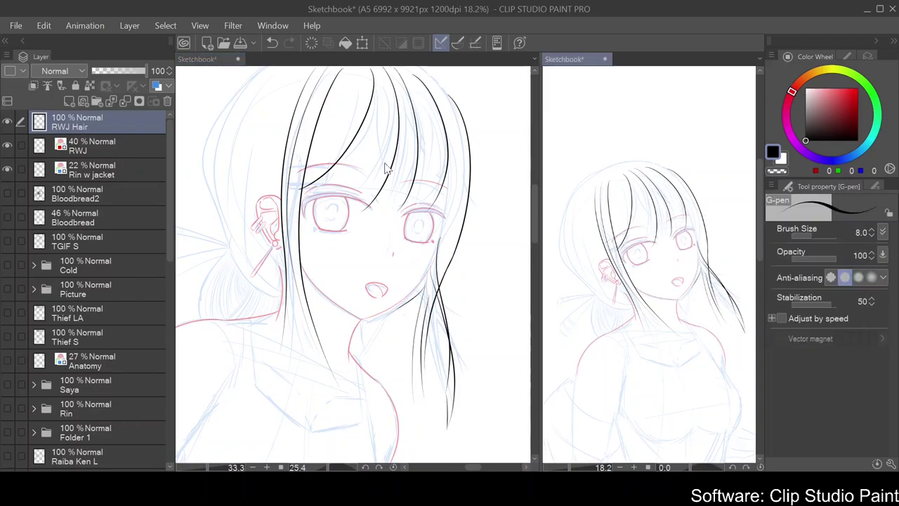
pyautogui.moveTo(428, 277); pyautogui.dragTo(413, 328)
pyautogui.moveTo(422, 295); pyautogui.dragTo(232, 197)
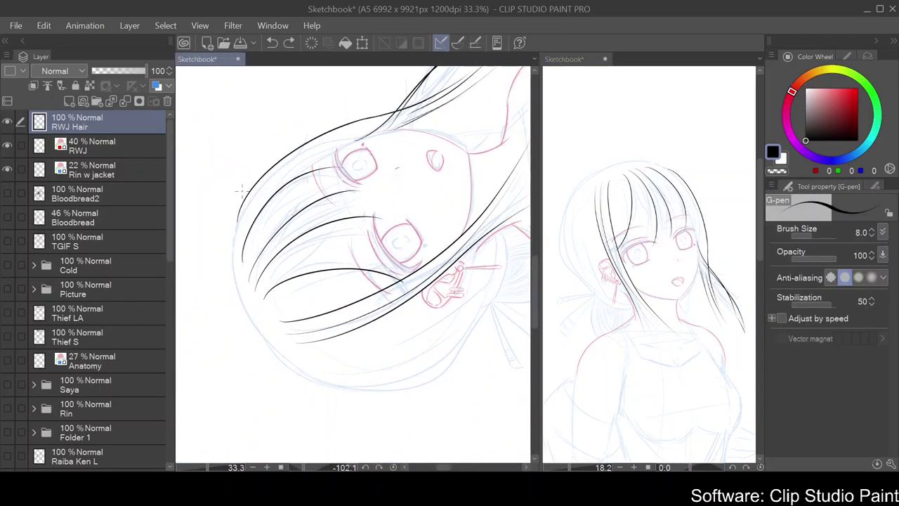
# Ink the contour over the top of the head and erase the overlap where it meets the far-side hair contour
pyautogui.press('e')
pyautogui.press('p')
pyautogui.moveTo(260, 181); pyautogui.dragTo(421, 162)
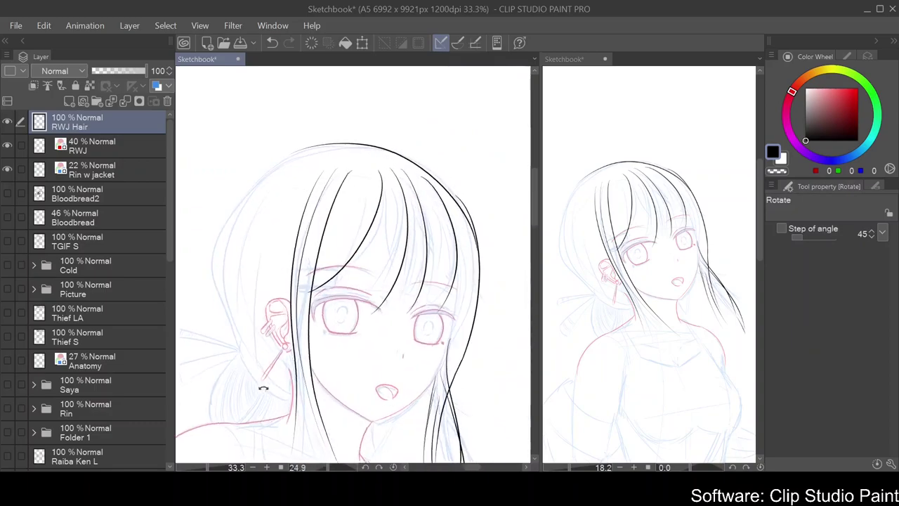
pyautogui.scroll(2, 437, 177)
pyautogui.press('e')
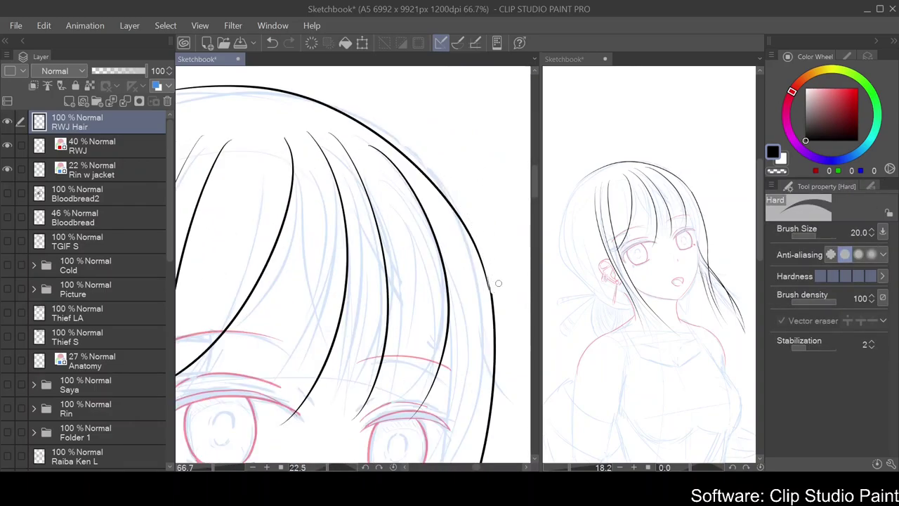
pyautogui.moveTo(496, 290); pyautogui.dragTo(355, 281)
pyautogui.scroll(3, 355, 281)
# Try to ink the back-of-head contour from the crown down toward the hair ribbon
pyautogui.press('p')
pyautogui.moveTo(351, 188); pyautogui.dragTo(303, 358)
pyautogui.press('e')
pyautogui.moveTo(319, 278)
pyautogui.mouseDown()
pyautogui.moveTo(336, 187)
pyautogui.moveTo(237, 371)
pyautogui.mouseUp()
pyautogui.scroll(-4, 336, 188)
pyautogui.scroll(1, 293, 238)
pyautogui.press('p')
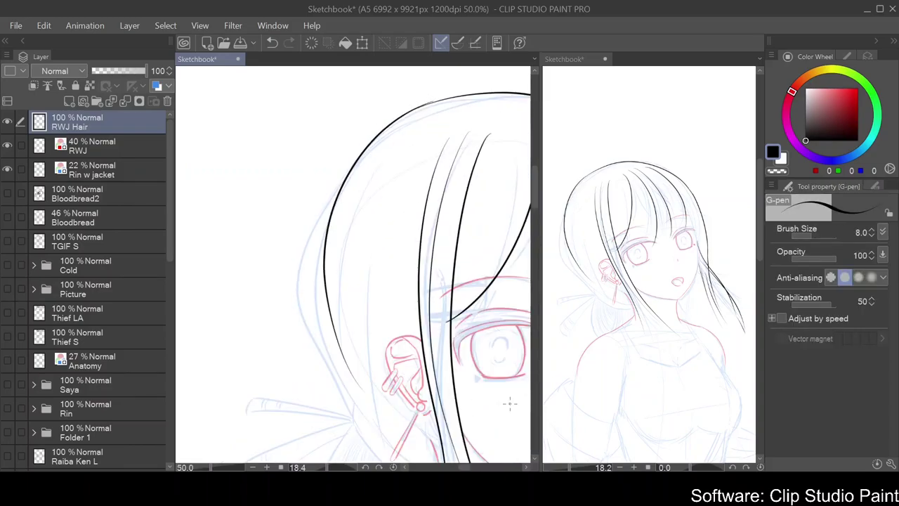
pyautogui.scroll(-2, 368, 191)
pyautogui.scroll(2, 367, 190)
pyautogui.moveTo(367, 190); pyautogui.dragTo(434, 121)
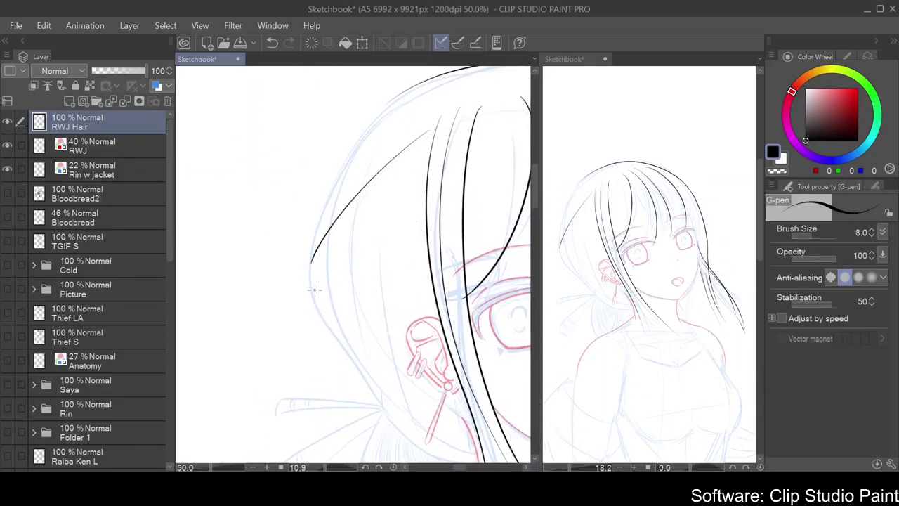
pyautogui.scroll(1, 316, 288)
pyautogui.moveTo(317, 288); pyautogui.dragTo(430, 111)
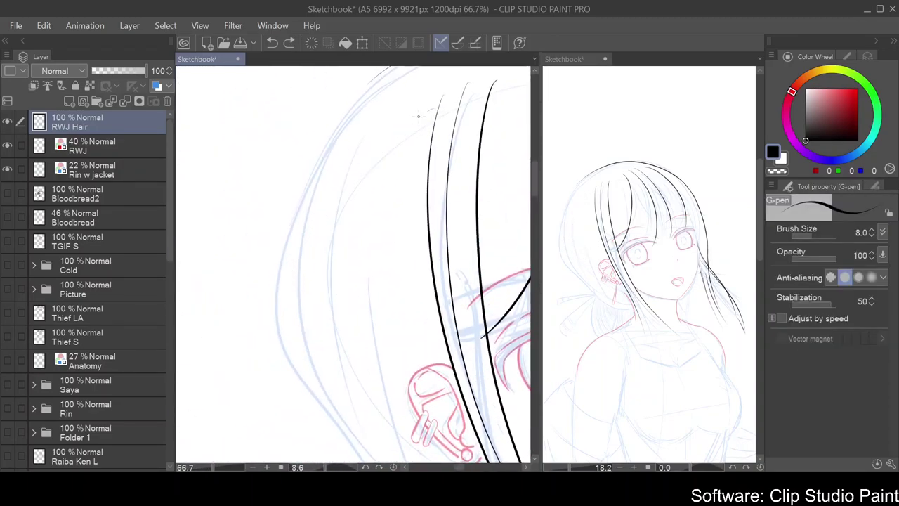
pyautogui.scroll(-3, 290, 305)
# Ink a rounded back-of-head contour sweeping from the crown down to the ribbon knot behind the ear
pyautogui.moveTo(368, 287); pyautogui.dragTo(337, 220)
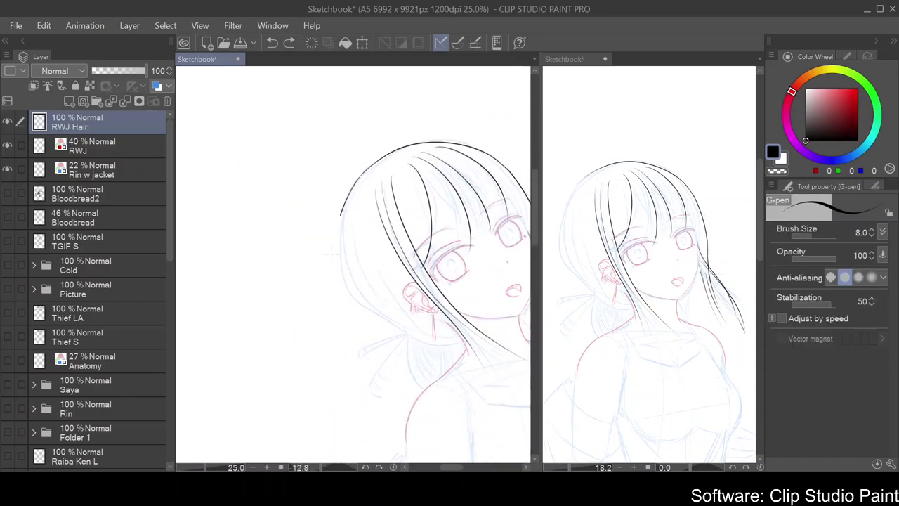
pyautogui.moveTo(366, 168); pyautogui.dragTo(469, 200)
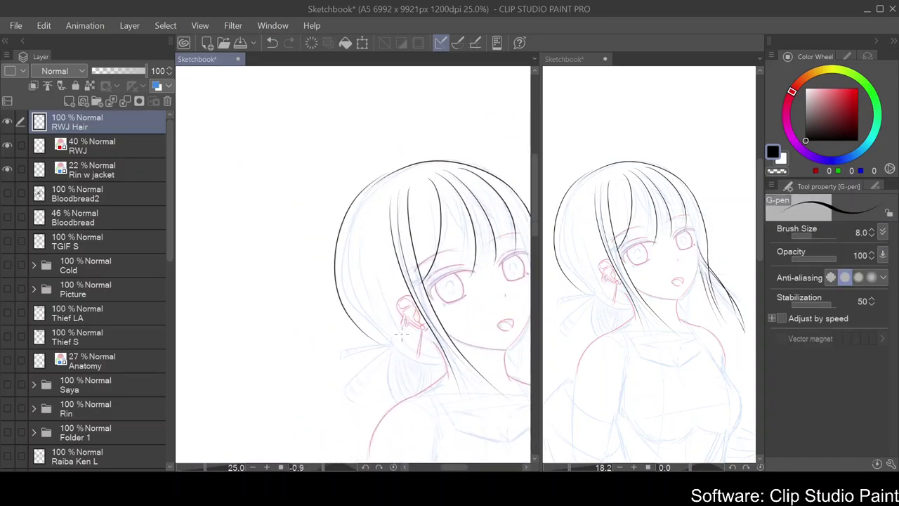
pyautogui.moveTo(407, 344); pyautogui.dragTo(309, 229)
pyautogui.scroll(1, 408, 257)
pyautogui.scroll(2, 408, 257)
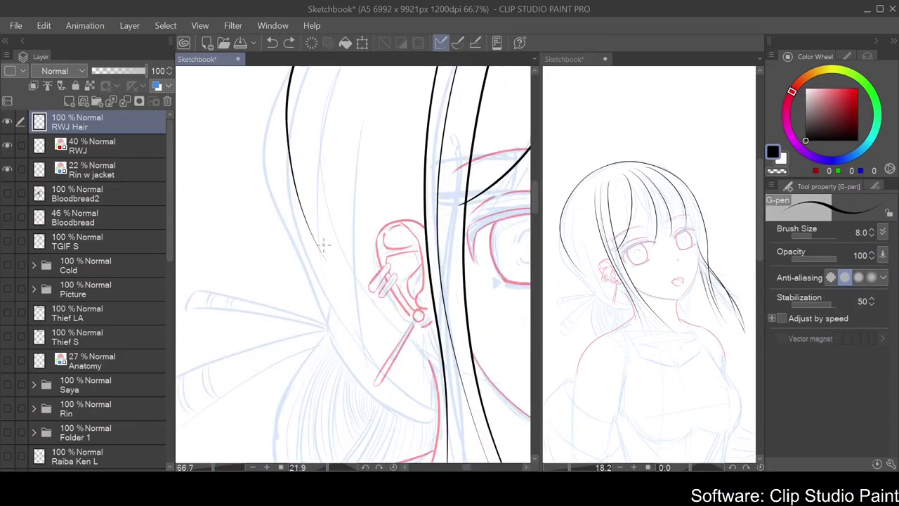
# Rework the lower part of the back-of-head contour above the ribbon knot and erase the overlapping line
pyautogui.scroll(-2, 347, 200)
pyautogui.moveTo(347, 201)
pyautogui.mouseDown()
pyautogui.moveTo(328, 164)
pyautogui.moveTo(336, 86)
pyautogui.moveTo(354, 298)
pyautogui.mouseUp()
pyautogui.press('e')
pyautogui.scroll(2, 319, 266)
pyautogui.moveTo(319, 266); pyautogui.dragTo(338, 132)
pyautogui.press('p')
pyautogui.press('e')
pyautogui.moveTo(299, 323); pyautogui.dragTo(304, 205)
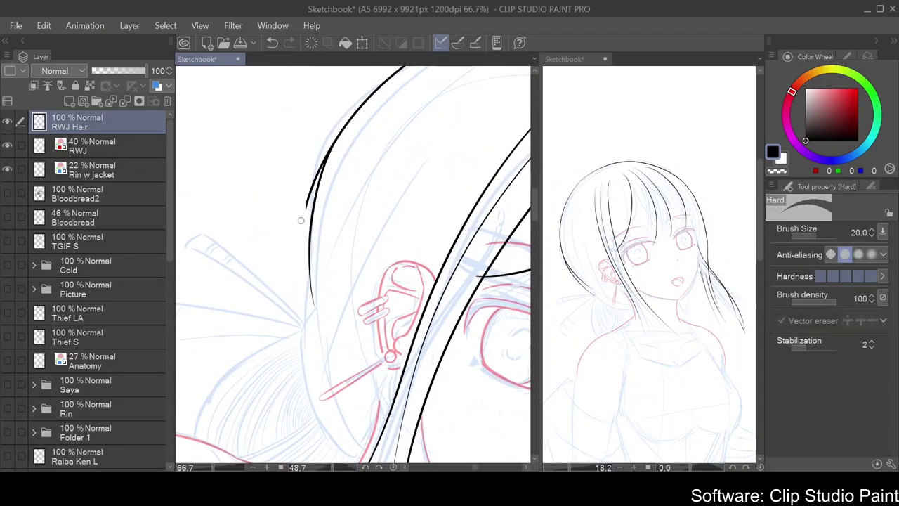
# Ink the curved hair band running from the ribbon knot beneath the ear to the side lock
pyautogui.scroll(1, 327, 144)
pyautogui.press('p')
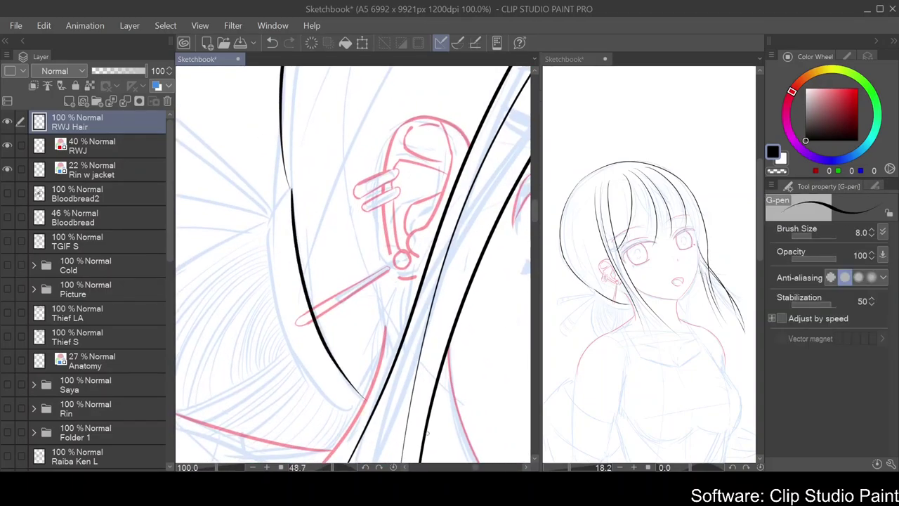
pyautogui.press('r')
pyautogui.moveTo(281, 211)
pyautogui.mouseDown()
pyautogui.moveTo(309, 239)
pyautogui.moveTo(254, 276)
pyautogui.mouseUp()
pyautogui.moveTo(254, 275)
pyautogui.mouseDown()
pyautogui.moveTo(258, 309)
pyautogui.moveTo(260, 239)
pyautogui.moveTo(267, 352)
pyautogui.mouseUp()
pyautogui.hotkey('ctrl', 'z')
pyautogui.press('r')
pyautogui.scroll(-2, 298, 222)
pyautogui.hotkey('ctrl', 'z')
# Outline the gathered hair below the band and the upper ribbon tail with its rounded end
pyautogui.moveTo(293, 253); pyautogui.dragTo(270, 361)
pyautogui.moveTo(301, 233)
pyautogui.mouseDown()
pyautogui.moveTo(326, 266)
pyautogui.moveTo(357, 195)
pyautogui.moveTo(310, 223)
pyautogui.moveTo(297, 246)
pyautogui.mouseUp()
pyautogui.press('r')
pyautogui.press('r')
pyautogui.moveTo(302, 211); pyautogui.dragTo(313, 288)
pyautogui.scroll(1, 345, 257)
pyautogui.scroll(4, 345, 257)
pyautogui.moveTo(262, 200); pyautogui.dragTo(288, 238)
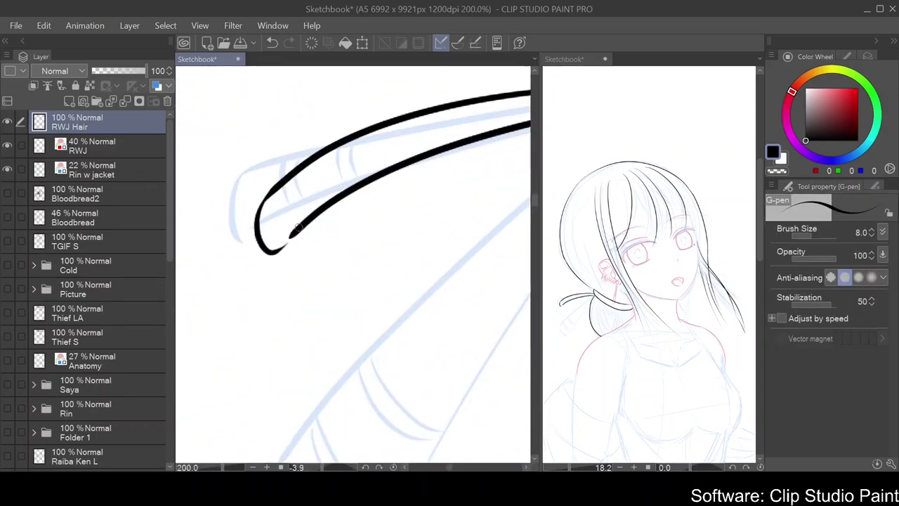
# Ink the lower ribbon tail with a slanted end and a pair of stripes near its tip
pyautogui.scroll(-4, 285, 252)
pyautogui.moveTo(448, 149); pyautogui.dragTo(338, 271)
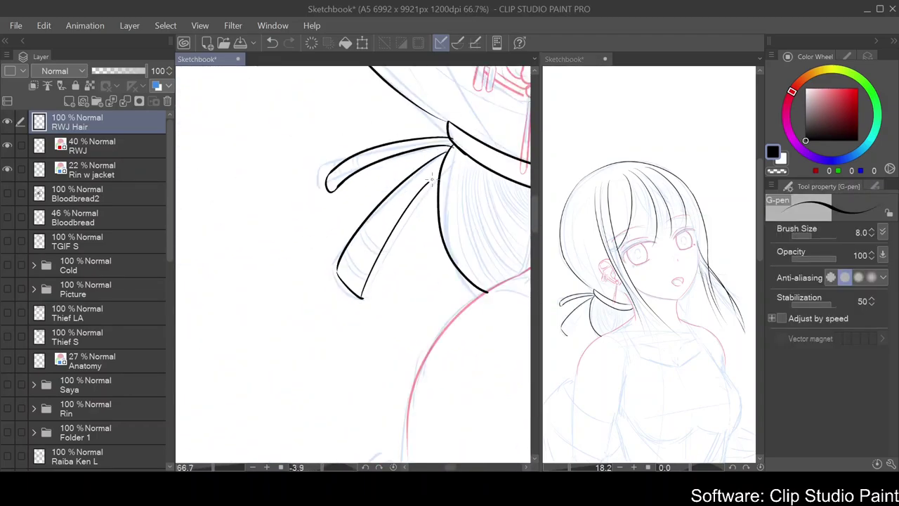
pyautogui.scroll(3, 337, 274)
pyautogui.moveTo(325, 222); pyautogui.dragTo(333, 298)
pyautogui.hotkey('ctrl', 'z')
pyautogui.moveTo(330, 216)
pyautogui.mouseDown()
pyautogui.moveTo(345, 291)
pyautogui.moveTo(311, 231)
pyautogui.mouseUp()
pyautogui.press('e')
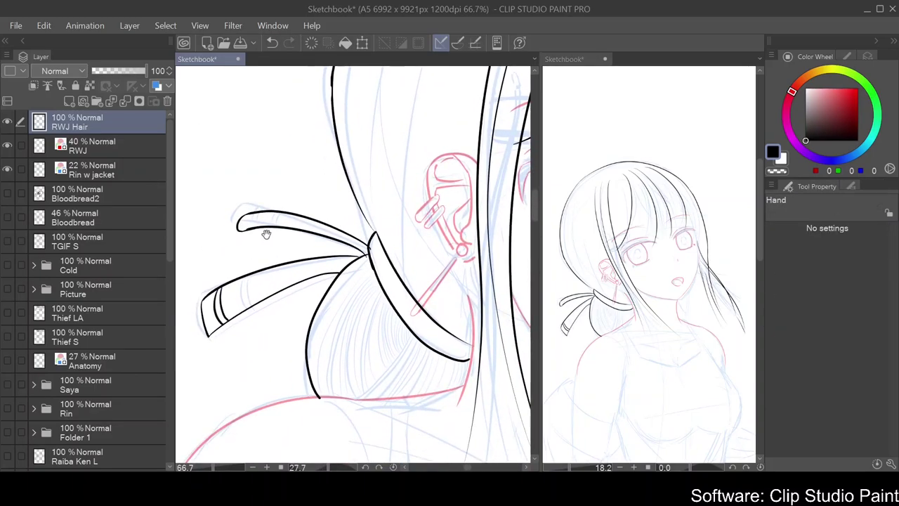
# Add the remaining paired stripes across the upper and lower ribbon tails
pyautogui.press('p')
pyautogui.scroll(1, 239, 222)
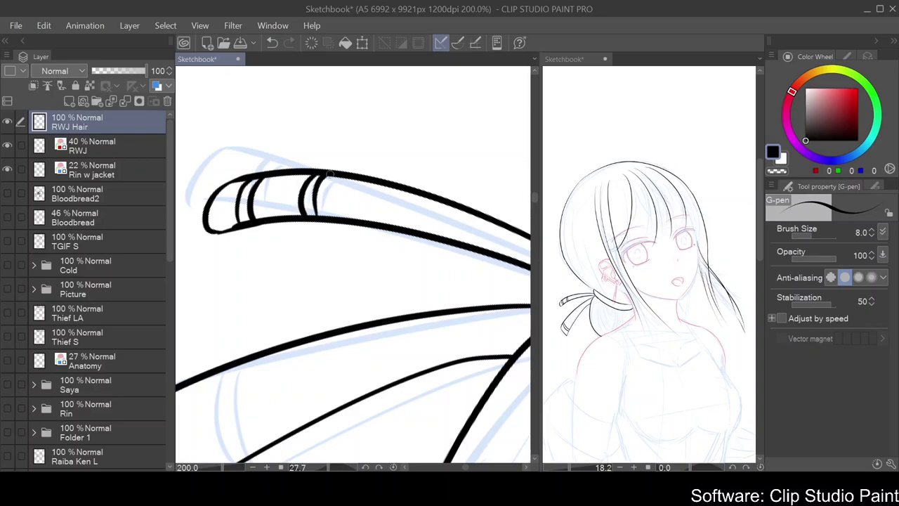
pyautogui.scroll(-1, 361, 191)
pyautogui.moveTo(288, 271); pyautogui.dragTo(289, 324)
pyautogui.scroll(-3, 299, 276)
# Hide the RWJ line-art layer, keeping the hair ink and blue sketch visible
pyautogui.moveTo(300, 276); pyautogui.dragTo(330, 302)
pyautogui.press('r')
pyautogui.scroll(2, 337, 315)
pyautogui.click(7, 145)
pyautogui.click(7, 145)
pyautogui.click(7, 144)
pyautogui.scroll(1, 345, 324)
# Ink a thin strand at the lower end of the side lock near the collarbone and erase the excess
pyautogui.press('e')
pyautogui.hotkey('ctrl', 'z')
pyautogui.press('p')
pyautogui.moveTo(297, 212)
pyautogui.mouseDown()
pyautogui.moveTo(349, 261)
pyautogui.moveTo(353, 403)
pyautogui.mouseUp()
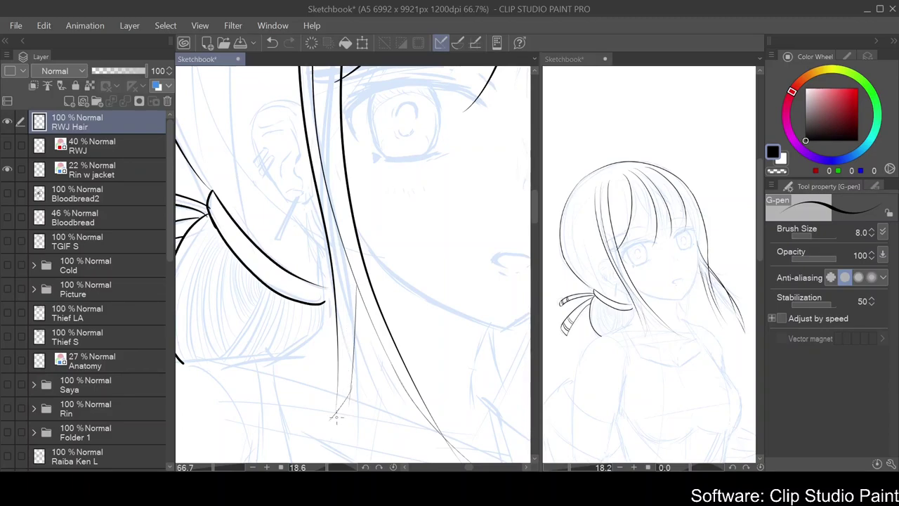
pyautogui.press('e')
pyautogui.scroll(-3, 332, 416)
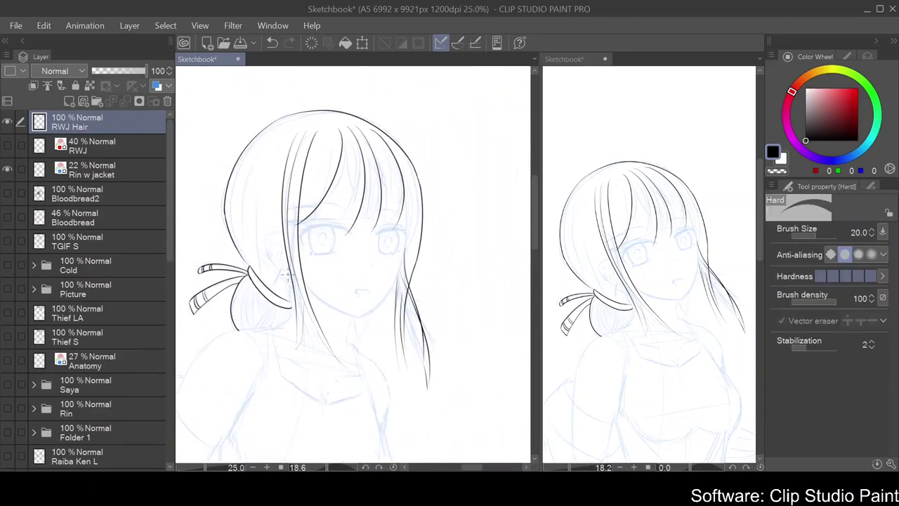
pyautogui.scroll(3, 290, 278)
pyautogui.scroll(-2, 302, 232)
pyautogui.scroll(3, 313, 144)
pyautogui.press('p')
pyautogui.moveTo(314, 144); pyautogui.dragTo(270, 392)
pyautogui.hotkey('ctrl', 'z')
pyautogui.moveTo(299, 349); pyautogui.dragTo(383, 307)
pyautogui.moveTo(376, 79); pyautogui.dragTo(340, 313)
pyautogui.hotkey('ctrl', 'z')
pyautogui.moveTo(403, 75); pyautogui.dragTo(364, 373)
pyautogui.scroll(-1, 386, 118)
pyautogui.hotkey('ctrl', 'z')
pyautogui.hotkey('ctrl', 'z')
# Ink additional strands inside the bangs, pairing the lines into pointed locks above the eyes
pyautogui.moveTo(385, 116)
pyautogui.mouseDown()
pyautogui.moveTo(379, 356)
pyautogui.moveTo(321, 414)
pyautogui.mouseUp()
pyautogui.hotkey('ctrl', 'z')
pyautogui.moveTo(326, 197)
pyautogui.mouseDown()
pyautogui.moveTo(309, 397)
pyautogui.moveTo(323, 424)
pyautogui.mouseUp()
pyautogui.hotkey('ctrl', 'z')
pyautogui.moveTo(327, 212); pyautogui.dragTo(295, 426)
pyautogui.moveTo(296, 426)
pyautogui.mouseDown()
pyautogui.moveTo(257, 395)
pyautogui.moveTo(365, 196)
pyautogui.moveTo(329, 198)
pyautogui.moveTo(311, 283)
pyautogui.mouseUp()
pyautogui.hotkey('ctrl', 'z')
pyautogui.hotkey('shift', 'space')
pyautogui.moveTo(321, 237); pyautogui.dragTo(261, 318)
pyautogui.hotkey('shift', 'space')
pyautogui.scroll(-3, 318, 82)
pyautogui.scroll(4, 364, 205)
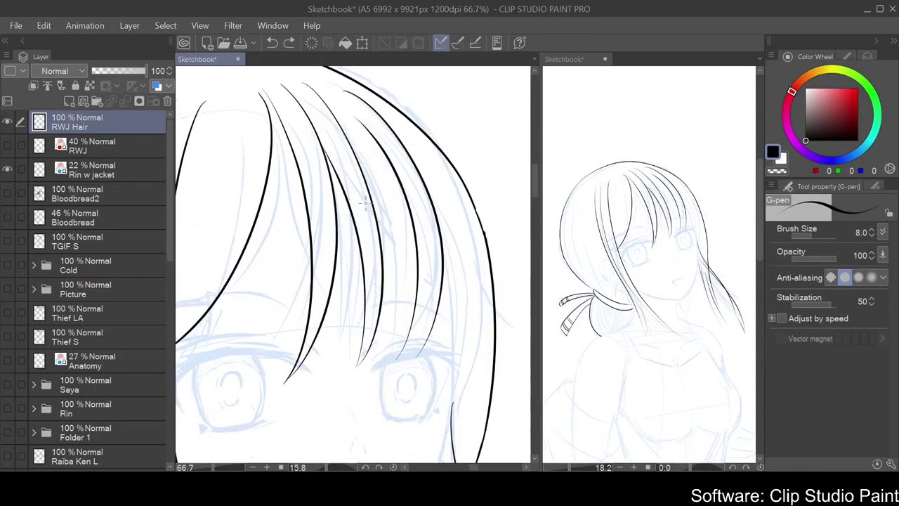
# Close the outer pair of bang strands over the far eye into a pointed tip and erase the excess
pyautogui.scroll(-1, 244, 250)
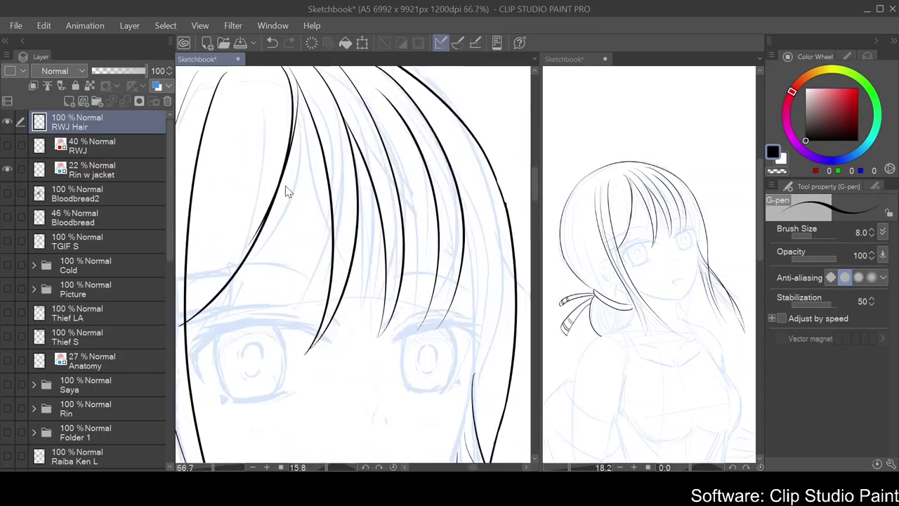
pyautogui.scroll(4, 436, 265)
pyautogui.press('e')
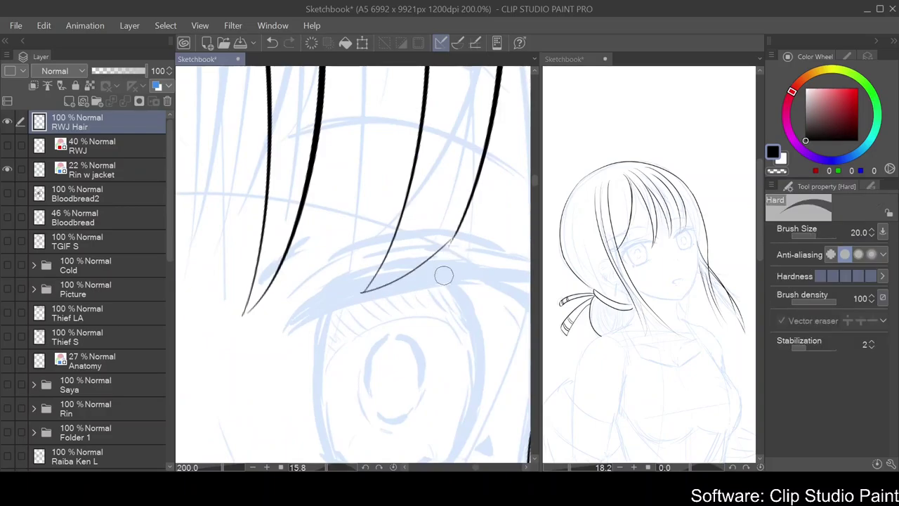
pyautogui.press('p')
pyautogui.scroll(-3, 352, 267)
pyautogui.scroll(2, 351, 266)
# Show the RWJ line-art layer again and keep RWJ Hair as the active layer
pyautogui.click(7, 145)
pyautogui.click(97, 142)
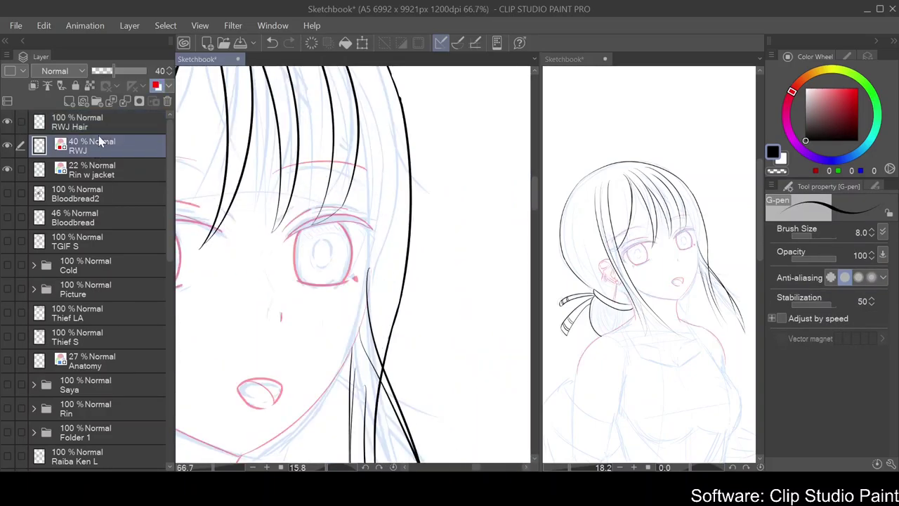
pyautogui.click(132, 120)
# Erase excess ink where the thin side strands cross beside the far cheek
pyautogui.moveTo(395, 215); pyautogui.dragTo(432, 231)
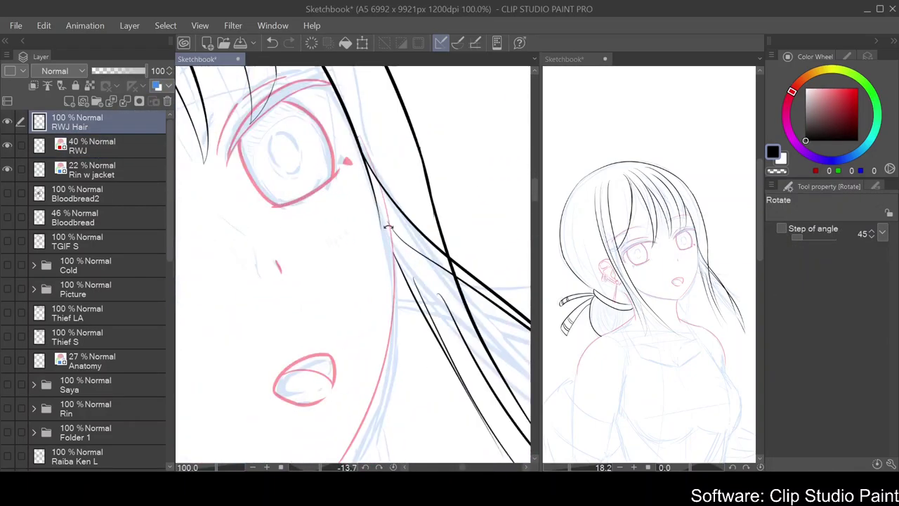
pyautogui.scroll(-4, 421, 269)
pyautogui.moveTo(393, 253); pyautogui.dragTo(422, 269)
pyautogui.hotkey('ctrl', '@')
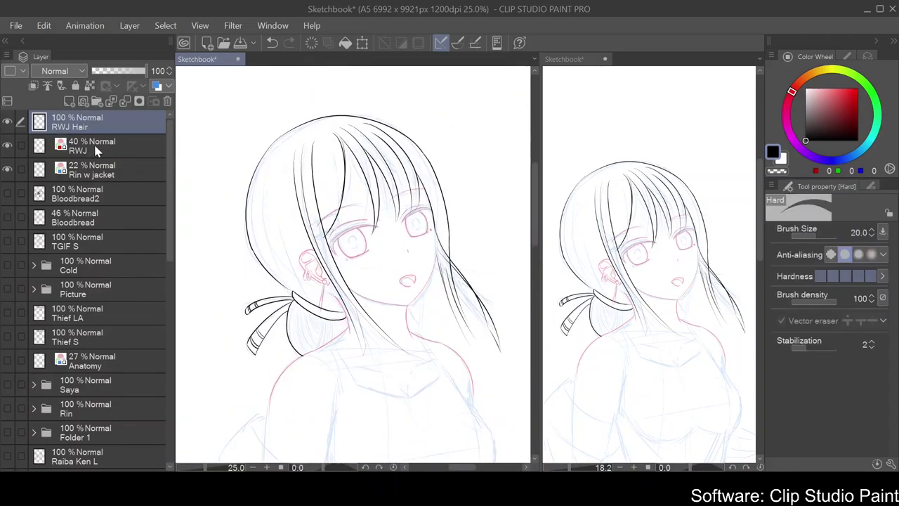
# Set the RWJ layer's opacity to 100%, compare it without and with its red layer colour, and reactivate RWJ Hair
pyautogui.click(97, 147)
pyautogui.moveTo(113, 71); pyautogui.dragTo(124, 71)
pyautogui.moveTo(323, 274); pyautogui.dragTo(401, 188)
pyautogui.scroll(2, 400, 188)
pyautogui.scroll(-3, 351, 246)
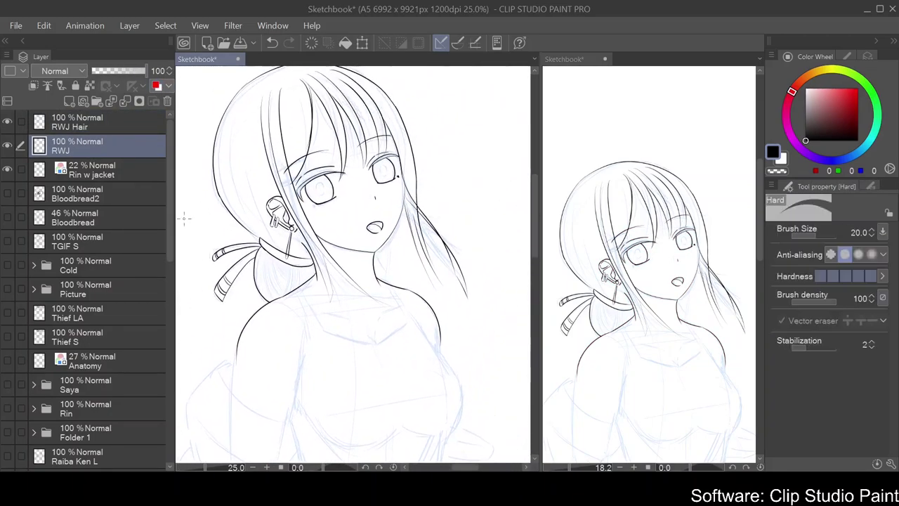
pyautogui.scroll(3, 351, 246)
pyautogui.click(157, 85)
pyautogui.click(105, 120)
# Ink long thin strands curving down the back of the head between the hair outline and the ear
pyautogui.moveTo(345, 191); pyautogui.dragTo(303, 234)
pyautogui.press('p')
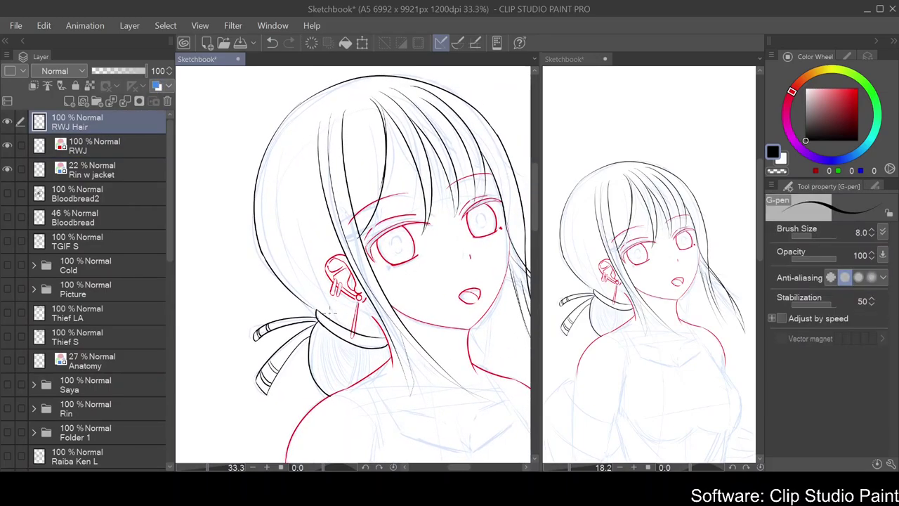
pyautogui.moveTo(288, 201); pyautogui.dragTo(284, 234)
pyautogui.scroll(3, 378, 122)
pyautogui.scroll(-2, 367, 120)
pyautogui.moveTo(367, 120); pyautogui.dragTo(430, 422)
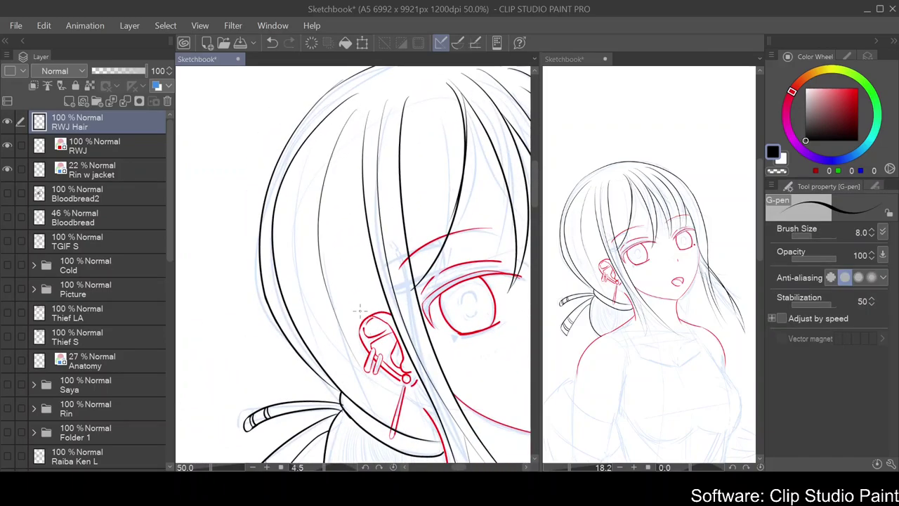
# Give the RWJ Hair layer a red layer colour, return RWJ to black, and make RWJ the active layer
pyautogui.scroll(-4, 337, 262)
pyautogui.moveTo(260, 390); pyautogui.dragTo(358, 199)
pyautogui.hotkey('alt', '[')
pyautogui.click(106, 169)
pyautogui.click(105, 122)
pyautogui.hotkey('alt', '[')
# Extend the outer upper-arm line on the ribbon side down to the jacket edge and erase the excess
pyautogui.scroll(2, 316, 309)
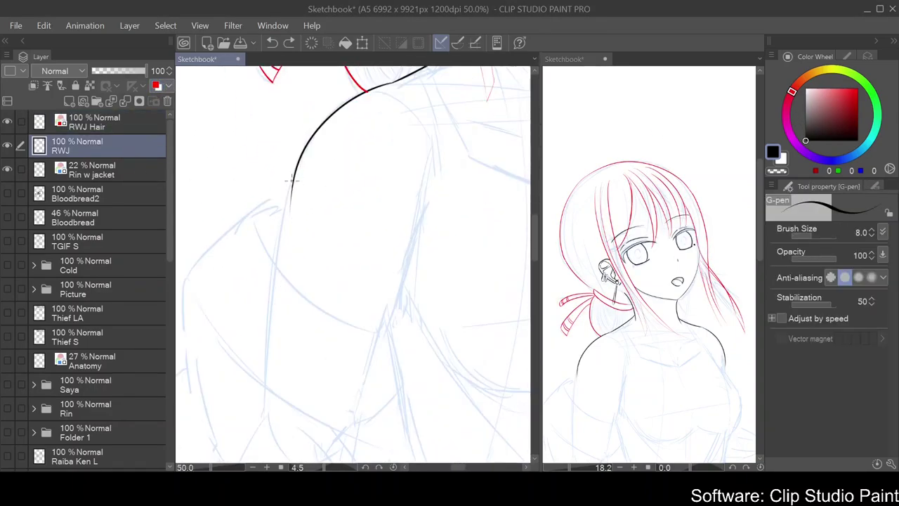
pyautogui.press('e')
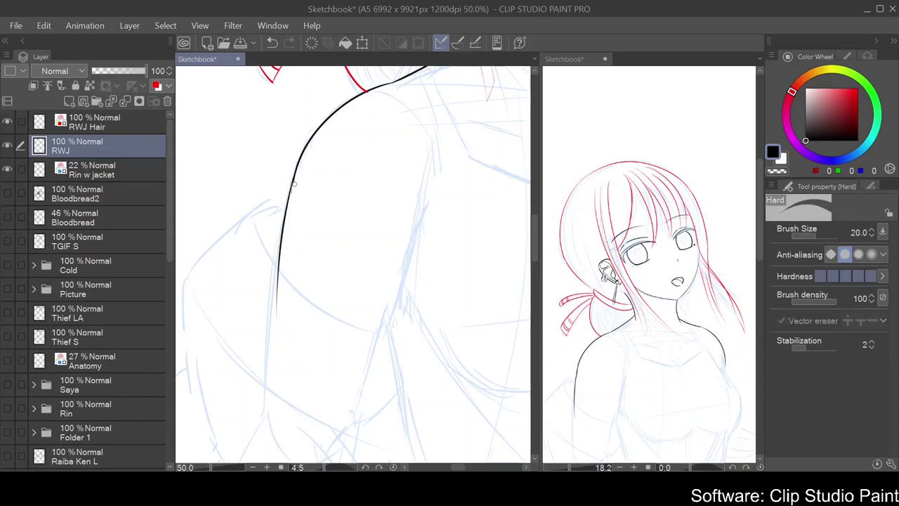
pyautogui.scroll(3, 291, 169)
pyautogui.scroll(-1, 315, 220)
pyautogui.moveTo(270, 352); pyautogui.dragTo(272, 265)
pyautogui.scroll(-3, 272, 266)
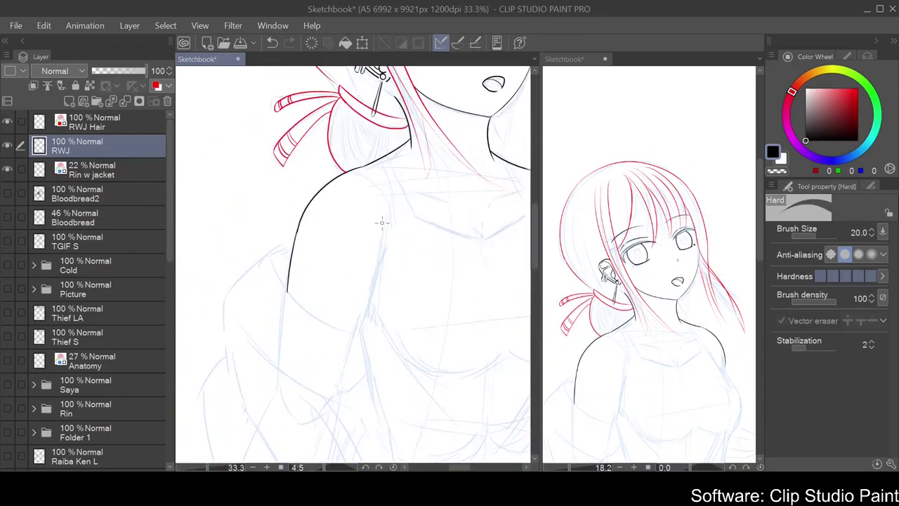
pyautogui.press('p')
pyautogui.hotkey('ctrl', 'z')
pyautogui.moveTo(380, 232); pyautogui.dragTo(387, 297)
pyautogui.hotkey('ctrl', 'z')
pyautogui.moveTo(418, 221); pyautogui.dragTo(385, 173)
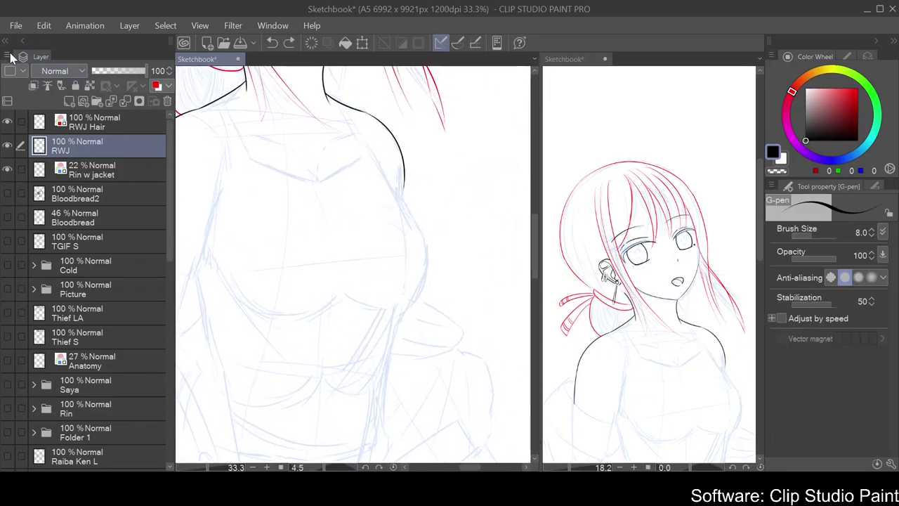
# Create a new raster layer above RWJ and rename it Jacket
pyautogui.click(69, 100)
pyautogui.hotkey('ctrl', '-')
pyautogui.hotkey('ctrl', '-')
pyautogui.hotkey('ctrl', '-')
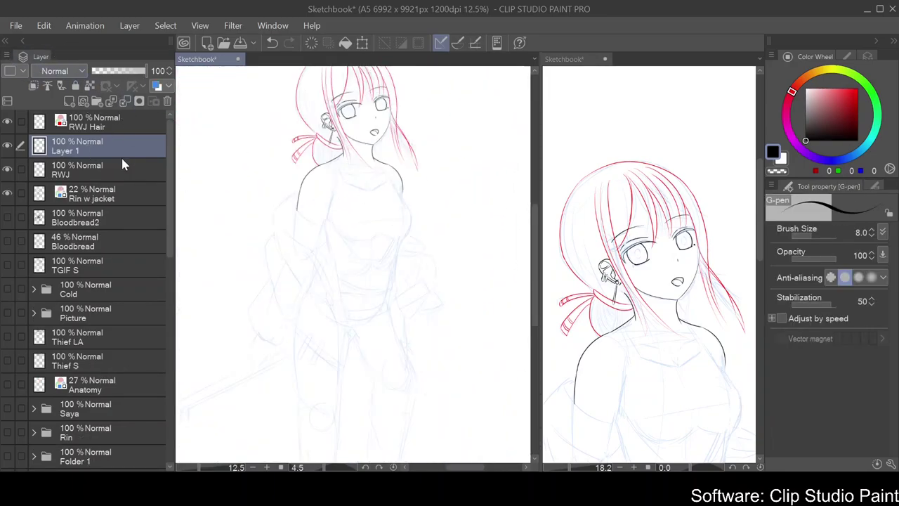
pyautogui.doubleClick(70, 146)
pyautogui.write('Jacket')
pyautogui.press('Return')
# Turn the RWJ layer's red layer colour back on and make the Jacket layer active
pyautogui.click(84, 169)
pyautogui.click(157, 85)
pyautogui.click(84, 147)
# Ink the jacket's wide folded band around the arm on the ribbon side and the sleeve folds beneath it
pyautogui.scroll(3, 363, 227)
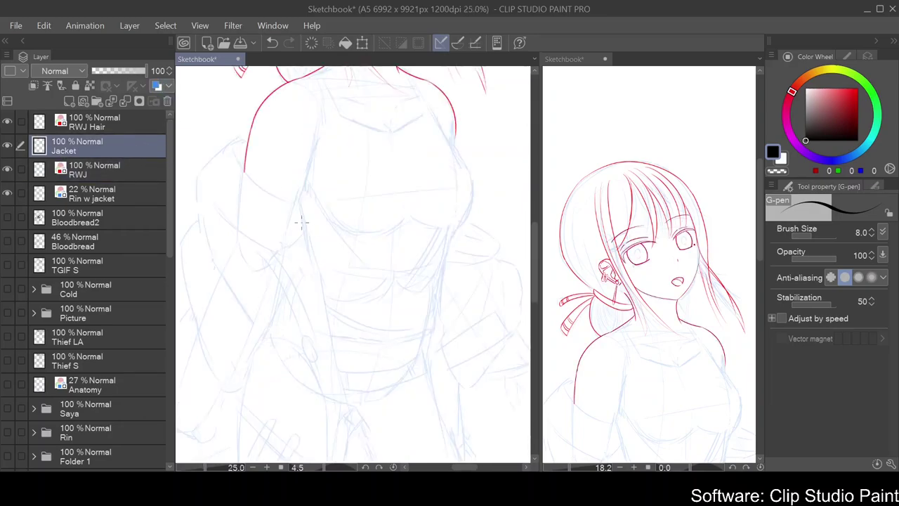
pyautogui.moveTo(363, 227); pyautogui.dragTo(315, 199)
pyautogui.moveTo(371, 190)
pyautogui.mouseDown()
pyautogui.moveTo(286, 239)
pyautogui.moveTo(355, 275)
pyautogui.moveTo(330, 295)
pyautogui.mouseUp()
pyautogui.moveTo(278, 201)
pyautogui.mouseDown()
pyautogui.moveTo(324, 348)
pyautogui.moveTo(401, 281)
pyautogui.moveTo(290, 177)
pyautogui.mouseUp()
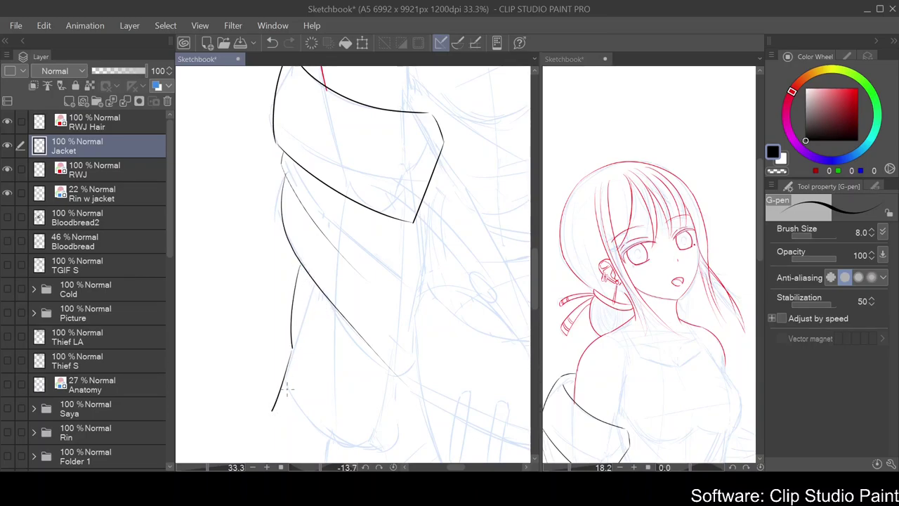
# Redraw the sleeve's lower outer edge as one long curve leading into a rounded bottom hem
pyautogui.hotkey('ctrl', 'z')
pyautogui.moveTo(282, 401); pyautogui.dragTo(285, 206)
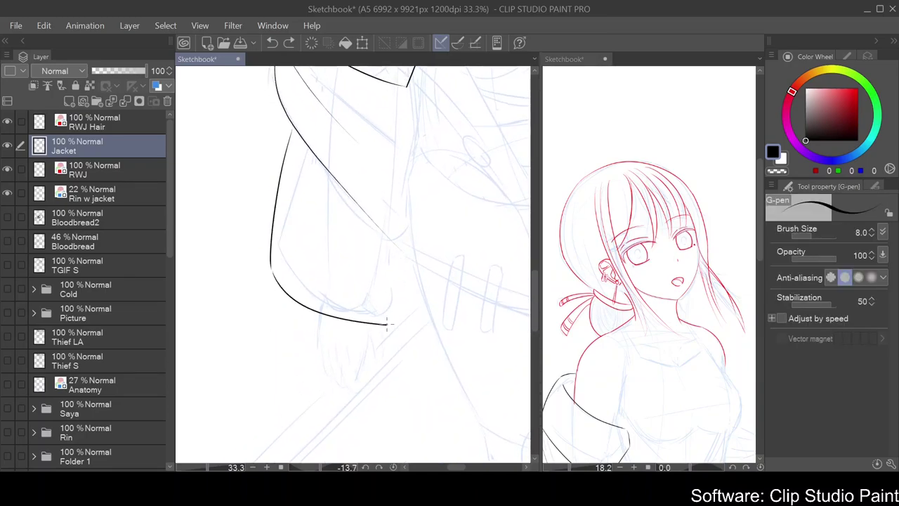
pyautogui.moveTo(385, 323)
pyautogui.mouseDown()
pyautogui.moveTo(443, 163)
pyautogui.moveTo(392, 442)
pyautogui.mouseUp()
# Ink the sleeve's inner edge from the folded band down to the hem and erase the overlap where they meet
pyautogui.moveTo(385, 226); pyautogui.dragTo(436, 419)
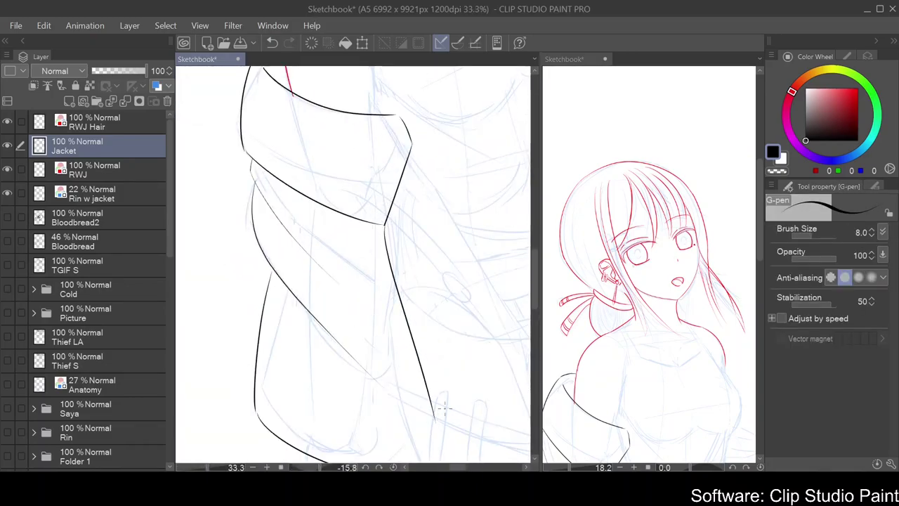
pyautogui.scroll(-3, 423, 281)
pyautogui.press('t')
pyautogui.press('p')
pyautogui.scroll(2, 289, 343)
pyautogui.moveTo(334, 268); pyautogui.dragTo(302, 330)
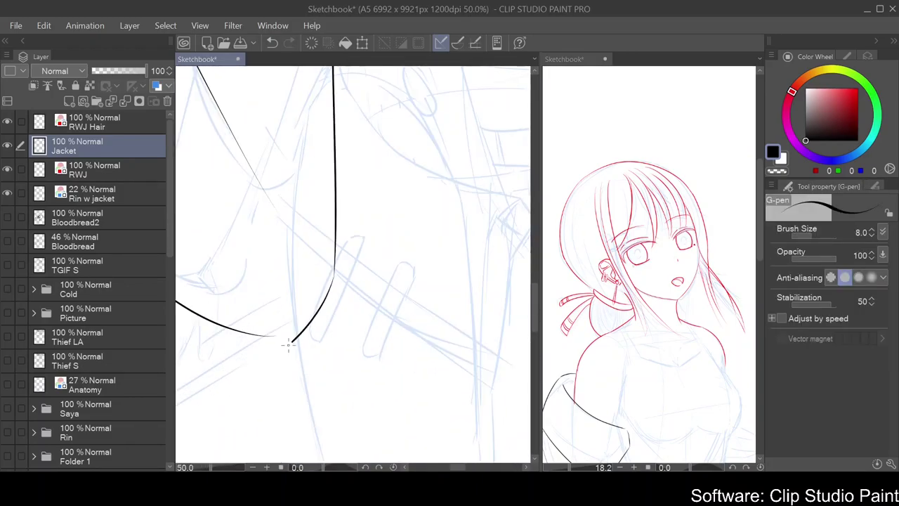
pyautogui.press('e')
pyautogui.moveTo(274, 356); pyautogui.dragTo(282, 335)
# Ink the jacket's shoulder curve and first diagonal fold on the opposite arm
pyautogui.scroll(-3, 281, 338)
pyautogui.moveTo(365, 380); pyautogui.dragTo(398, 351)
pyautogui.scroll(2, 392, 207)
pyautogui.moveTo(391, 206)
pyautogui.mouseDown()
pyautogui.moveTo(413, 236)
pyautogui.moveTo(466, 257)
pyautogui.mouseUp()
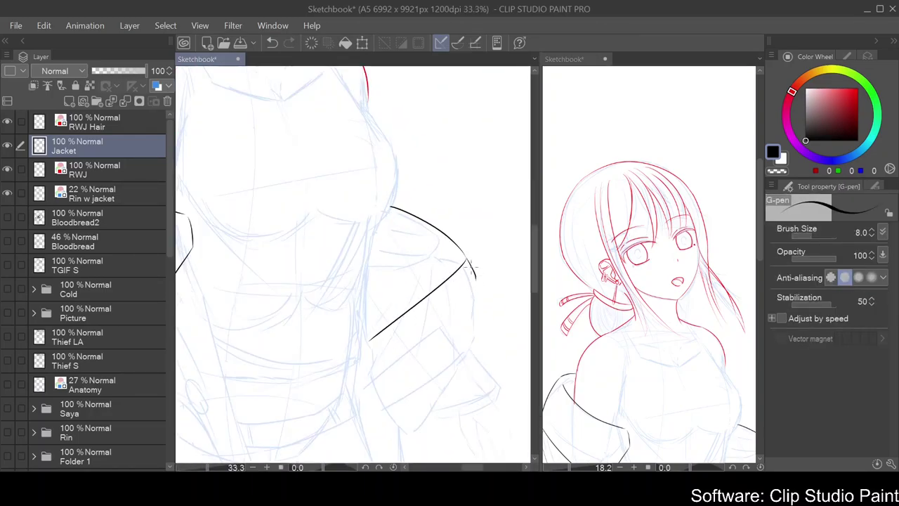
pyautogui.scroll(-3, 487, 237)
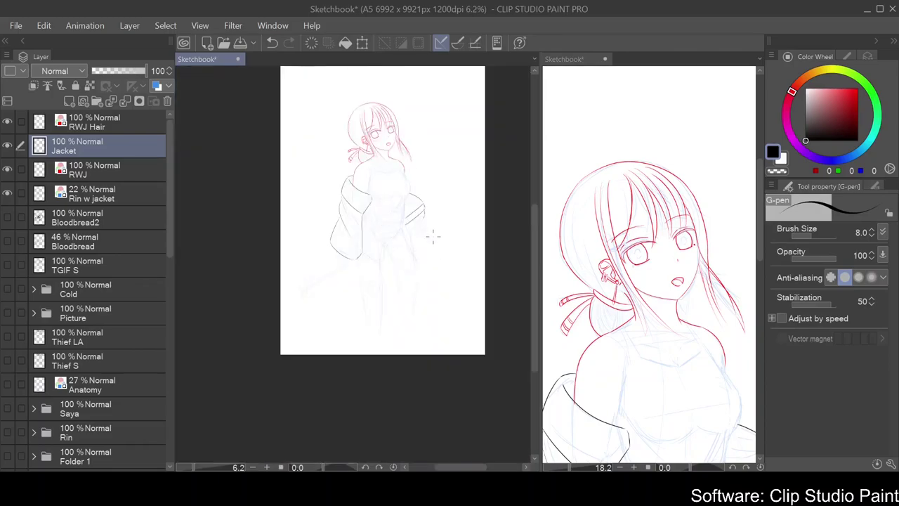
# Ink a second diagonal fold with its outer edge, and try a third fold leading into a flared cuff
pyautogui.scroll(4, 426, 197)
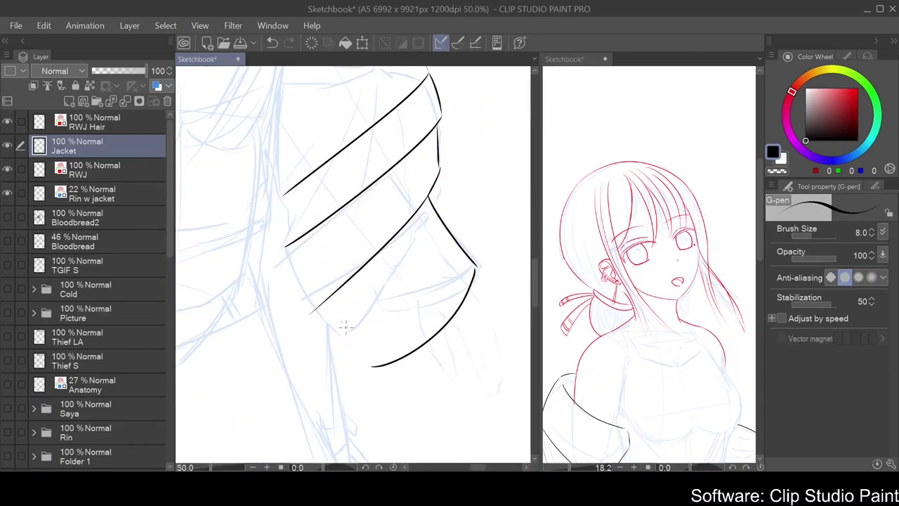
pyautogui.moveTo(339, 319); pyautogui.dragTo(372, 366)
pyautogui.scroll(-3, 449, 232)
pyautogui.scroll(2, 415, 267)
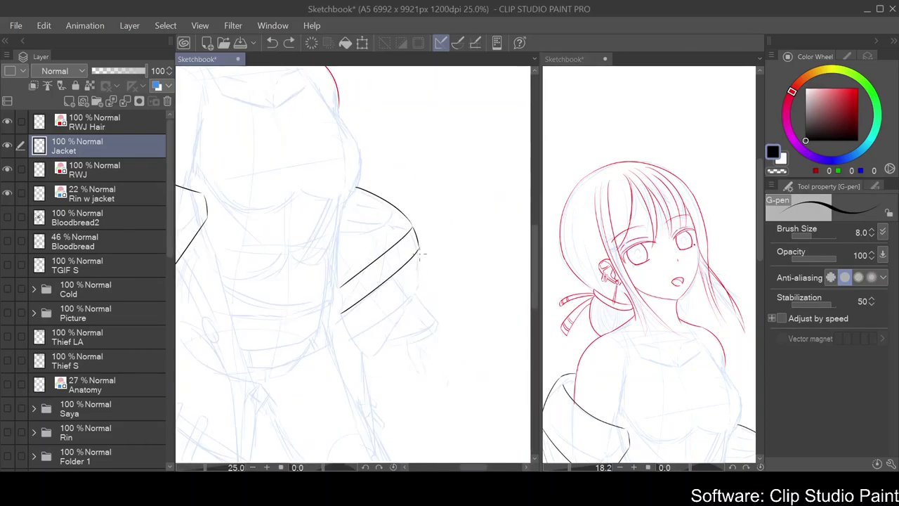
# Ink narrow gathered folds below the second diagonal, the sleeve's outer edge, and the upper edge of the cuff band
pyautogui.scroll(3, 420, 268)
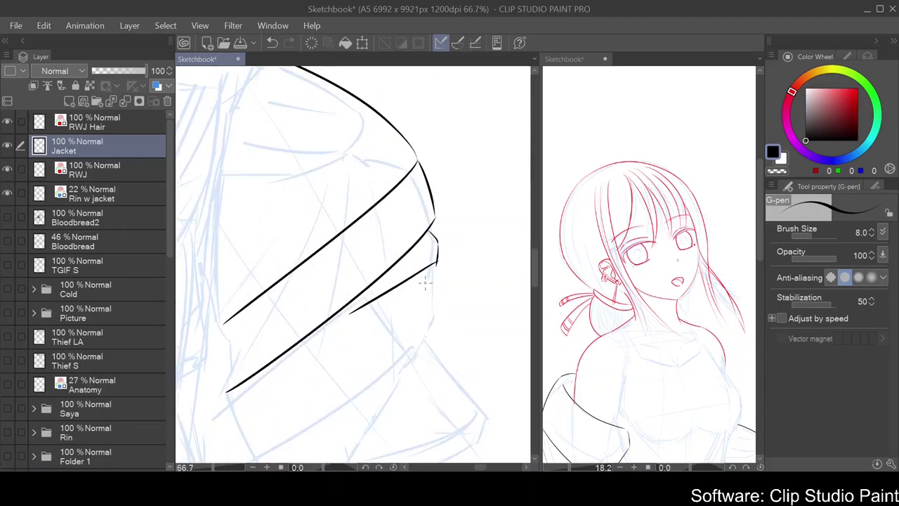
pyautogui.moveTo(304, 358); pyautogui.dragTo(257, 380)
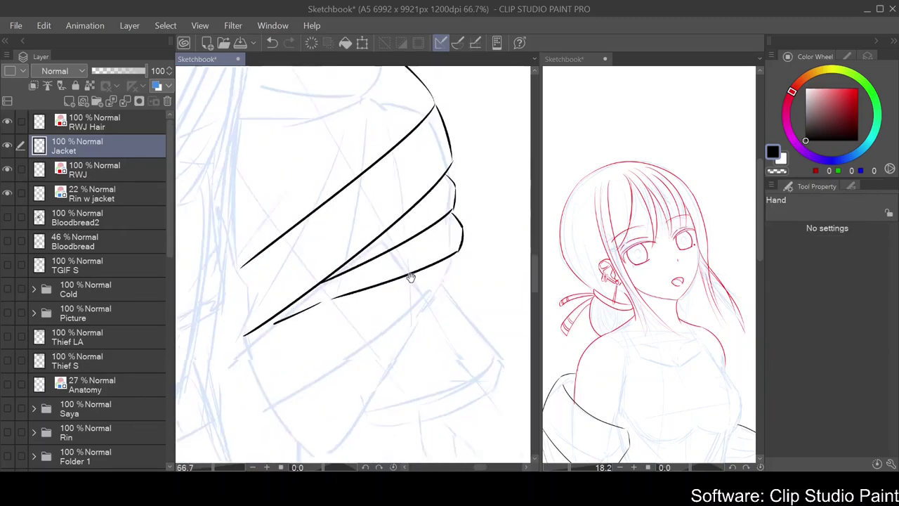
pyautogui.moveTo(469, 214); pyautogui.dragTo(476, 281)
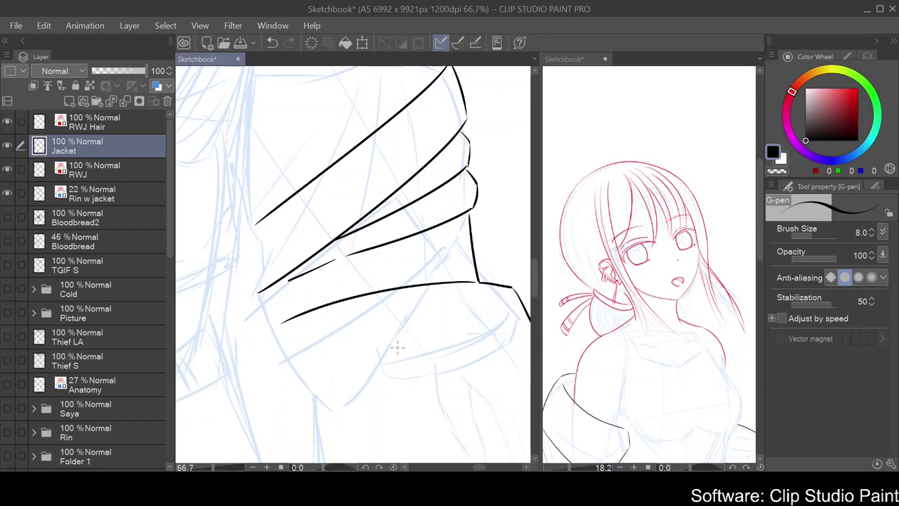
pyautogui.scroll(-2, 422, 343)
# Ink the lower edge of the cuff band and the rounded sleeve end beneath it
pyautogui.moveTo(280, 287); pyautogui.dragTo(464, 283)
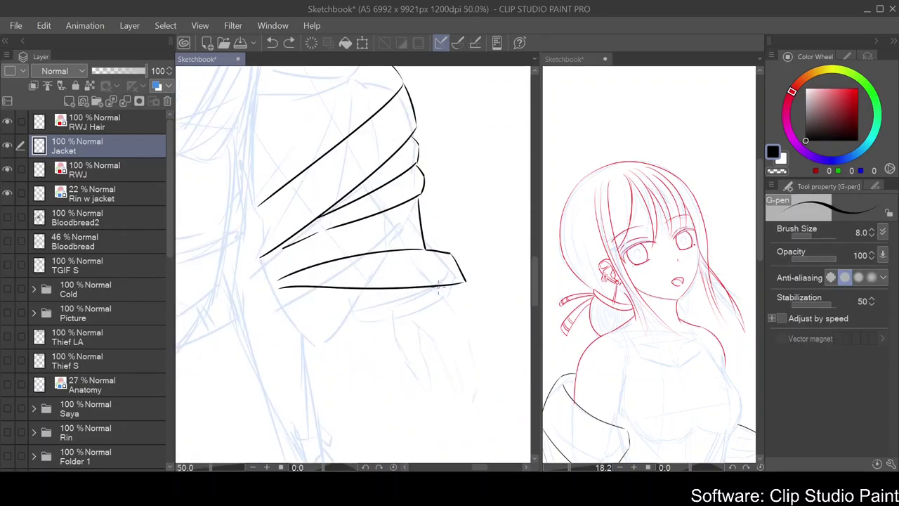
pyautogui.scroll(-3, 330, 364)
pyautogui.scroll(2, 368, 234)
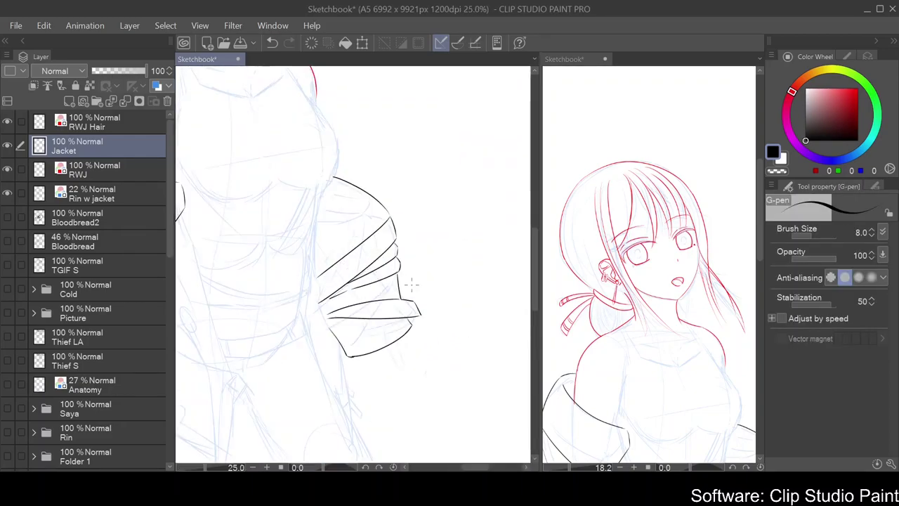
pyautogui.moveTo(372, 198)
pyautogui.mouseDown()
pyautogui.moveTo(245, 301)
pyautogui.moveTo(352, 367)
pyautogui.mouseUp()
# Erase stray line ends along the folds and outer edge of the gathered sleeve
pyautogui.press('e')
pyautogui.scroll(3, 439, 207)
pyautogui.scroll(-4, 441, 245)
pyautogui.moveTo(441, 245); pyautogui.dragTo(426, 217)
pyautogui.scroll(4, 426, 217)
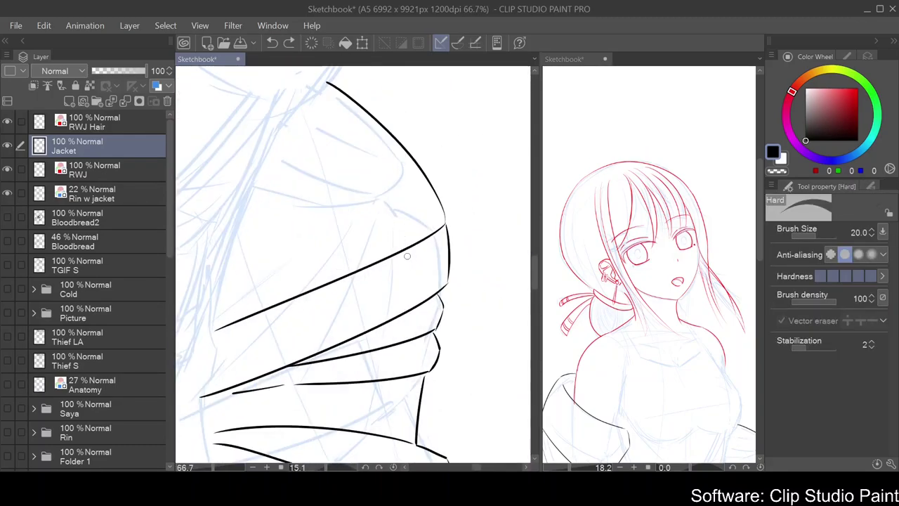
# Redraw the sleeve's topmost fold as a rounded band edge below the shoulder curve and erase the overlaps
pyautogui.press('p')
pyautogui.moveTo(312, 302); pyautogui.dragTo(423, 295)
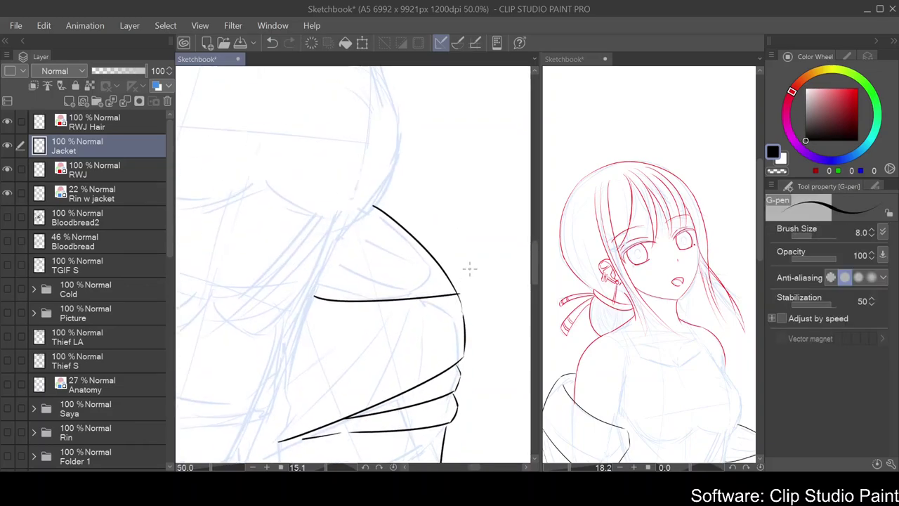
pyautogui.scroll(-2, 482, 250)
pyautogui.moveTo(355, 242); pyautogui.dragTo(452, 214)
pyautogui.press('e')
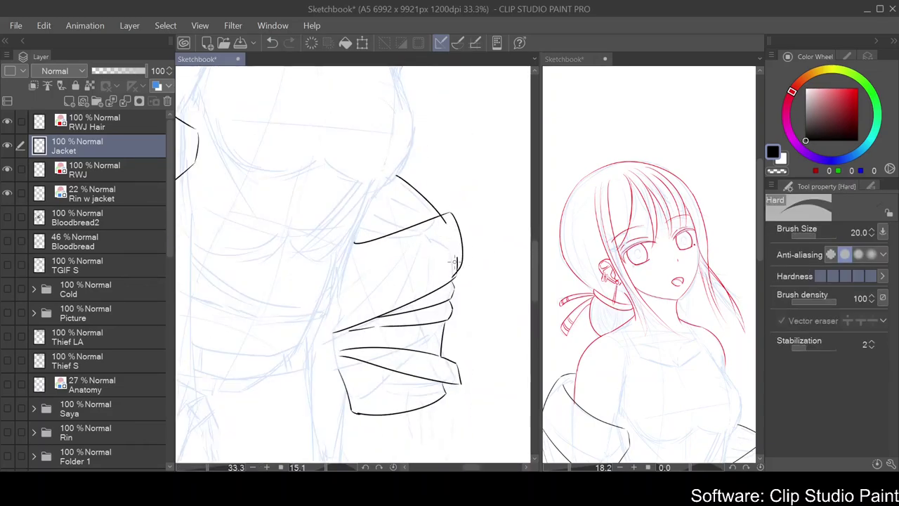
pyautogui.scroll(4, 449, 234)
pyautogui.scroll(-6, 487, 399)
pyautogui.scroll(2, 408, 190)
# Replace the jacket's shoulder curve with a fuller arc and erase the old line inside it
pyautogui.press('p')
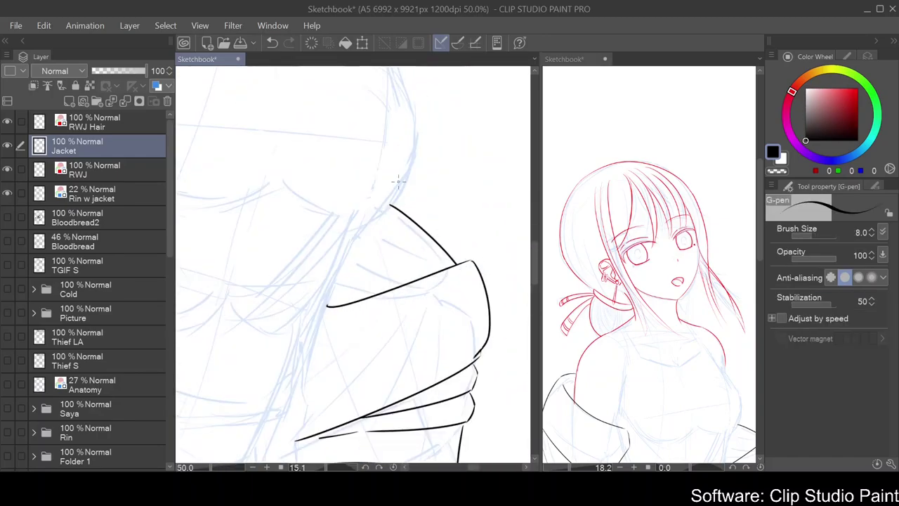
pyautogui.hotkey('ctrl', 'z')
pyautogui.moveTo(462, 244)
pyautogui.mouseDown()
pyautogui.moveTo(281, 168)
pyautogui.moveTo(280, 285)
pyautogui.mouseUp()
pyautogui.press('e')
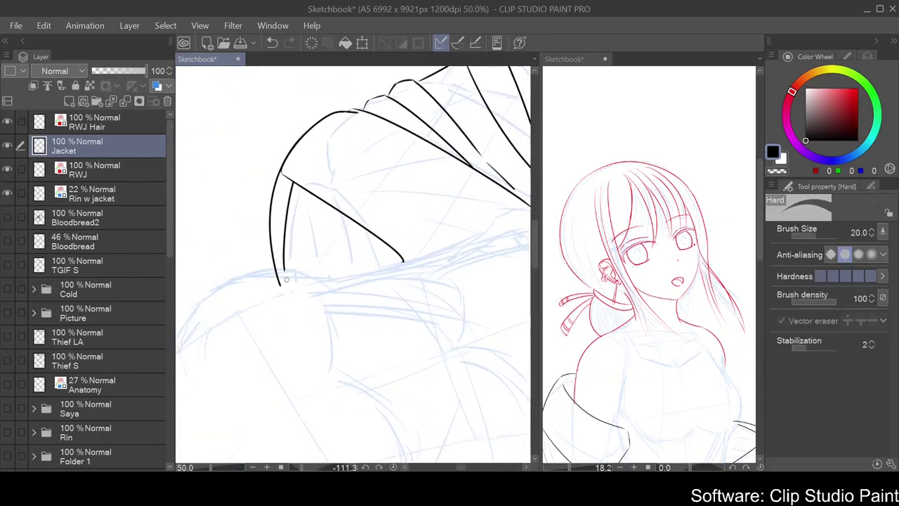
pyautogui.moveTo(286, 230); pyautogui.dragTo(291, 185)
pyautogui.scroll(3, 464, 175)
pyautogui.scroll(-4, 428, 248)
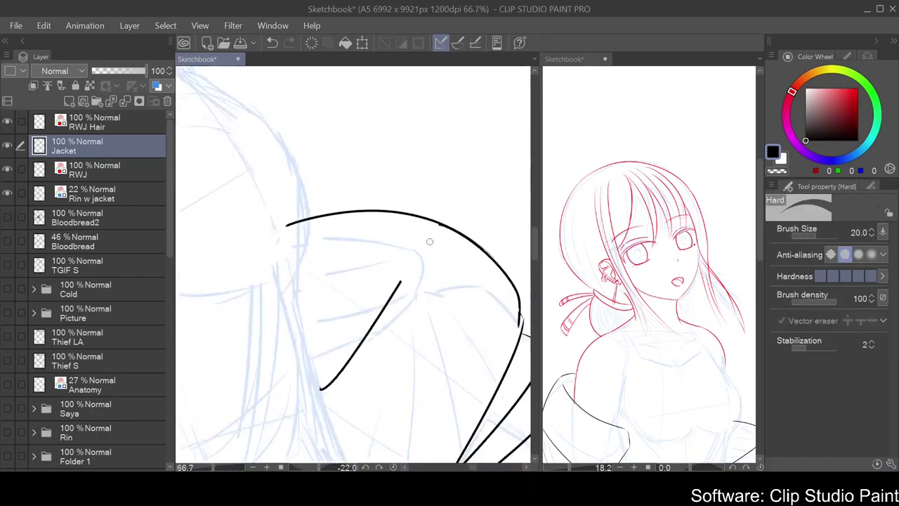
# Erase the old top fold line and redraw it as a curve meeting the fuller shoulder arc
pyautogui.moveTo(390, 300); pyautogui.dragTo(374, 322)
pyautogui.press('p')
pyautogui.moveTo(374, 322)
pyautogui.mouseDown()
pyautogui.moveTo(306, 217)
pyautogui.moveTo(381, 217)
pyautogui.moveTo(246, 186)
pyautogui.moveTo(457, 231)
pyautogui.moveTo(429, 176)
pyautogui.moveTo(359, 154)
pyautogui.moveTo(302, 186)
pyautogui.mouseUp()
# Erase the old folds, band lines and outer edge of the gathered sleeve below the shoulder arc
pyautogui.press('e')
pyautogui.moveTo(363, 248); pyautogui.dragTo(264, 292)
pyautogui.scroll(2, 265, 292)
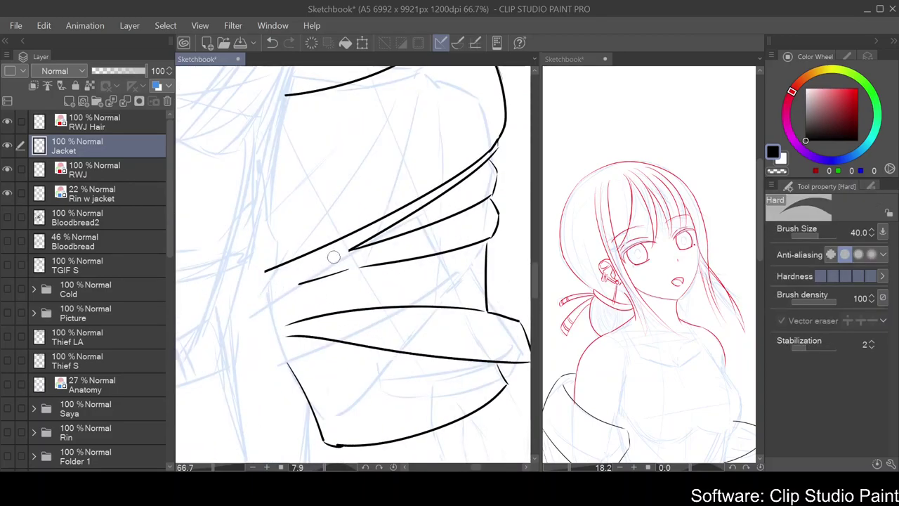
pyautogui.scroll(2, 394, 246)
pyautogui.scroll(-8, 435, 248)
pyautogui.scroll(5, 455, 233)
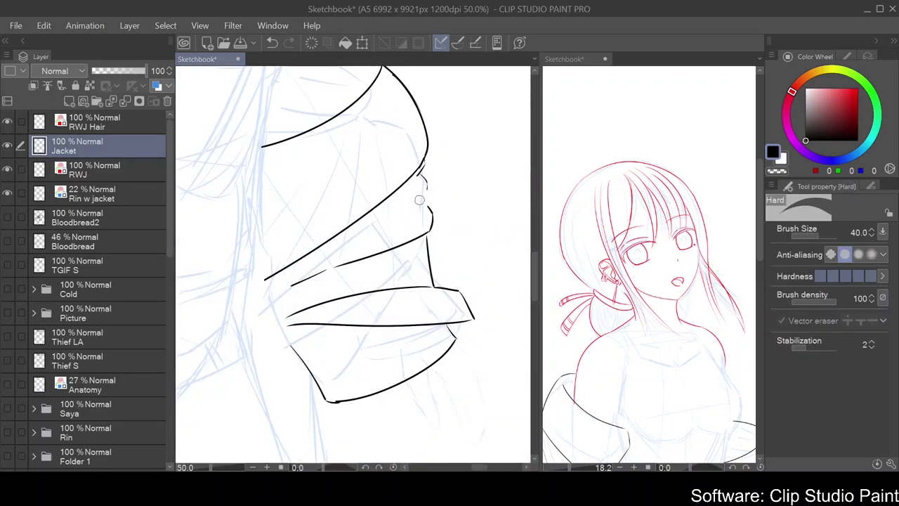
pyautogui.moveTo(476, 322); pyautogui.dragTo(288, 326)
pyautogui.moveTo(434, 261); pyautogui.dragTo(427, 239)
# Draw the gathered sleeve's first fold curve and slanted outer edge beneath the shoulder arc
pyautogui.press('p')
pyautogui.moveTo(425, 174)
pyautogui.mouseDown()
pyautogui.moveTo(444, 191)
pyautogui.moveTo(299, 260)
pyautogui.mouseUp()
pyautogui.hotkey('ctrl', 'z')
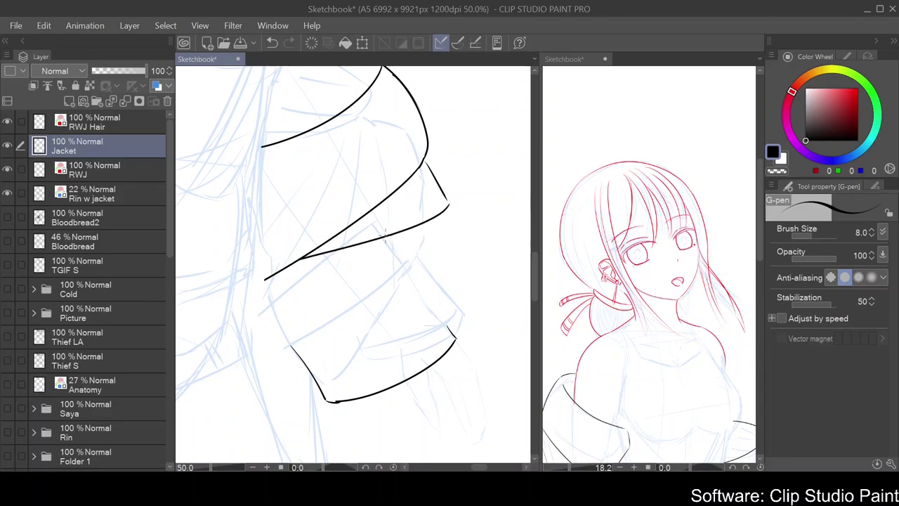
pyautogui.scroll(2, 337, 296)
pyautogui.scroll(-1, 337, 296)
# Replace the first fold's pointed corner with a rounded one and add narrow overlapping folds beneath it
pyautogui.press('e')
pyautogui.moveTo(404, 197)
pyautogui.mouseDown()
pyautogui.moveTo(421, 227)
pyautogui.moveTo(426, 208)
pyautogui.moveTo(458, 226)
pyautogui.mouseUp()
pyautogui.press('p')
pyautogui.press('e')
pyautogui.scroll(-1, 434, 208)
pyautogui.press('p')
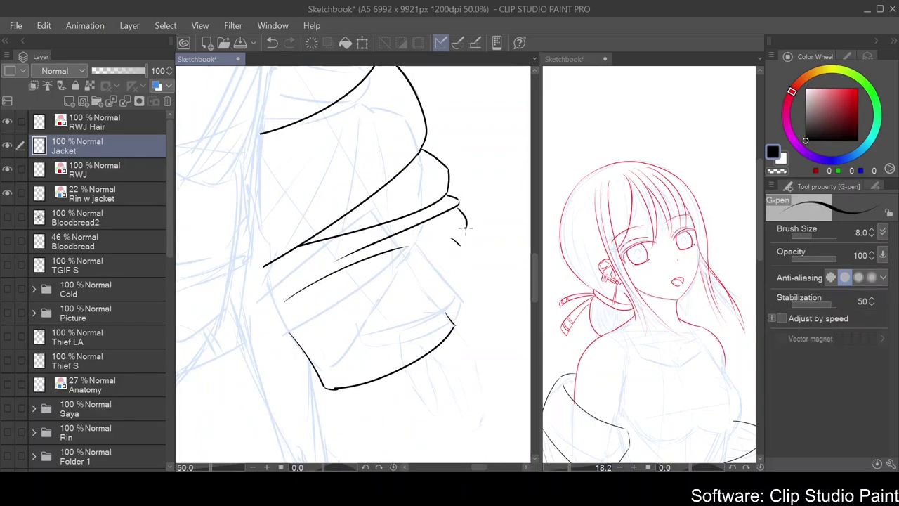
# Draw the lowest fold line and bulging outer edge of the gathered sleeve and erase the old corner stub
pyautogui.moveTo(441, 279); pyautogui.dragTo(323, 353)
pyautogui.scroll(1, 457, 246)
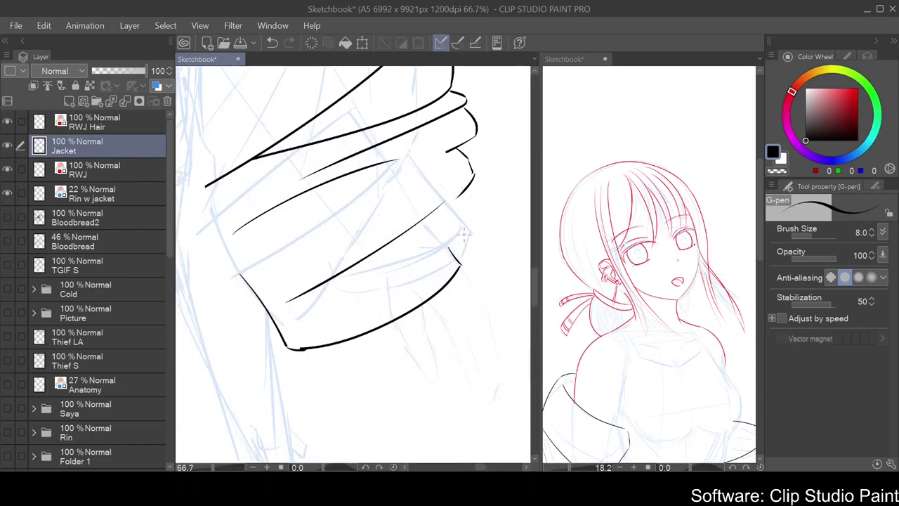
pyautogui.moveTo(491, 205); pyautogui.dragTo(458, 266)
pyautogui.press('e')
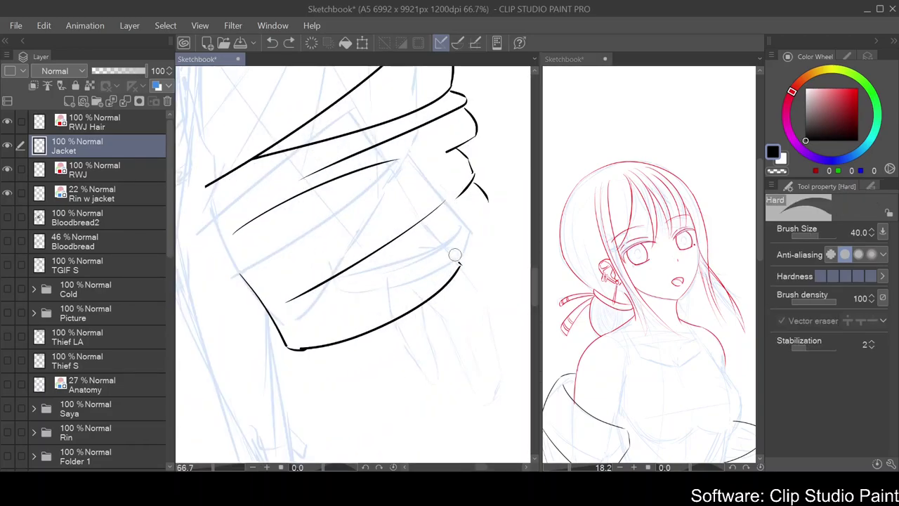
pyautogui.press('p')
# Draw the long front edge and curved hem of the open jacket panel beside the longer sleeve
pyautogui.scroll(-3, 474, 226)
pyautogui.scroll(1, 352, 246)
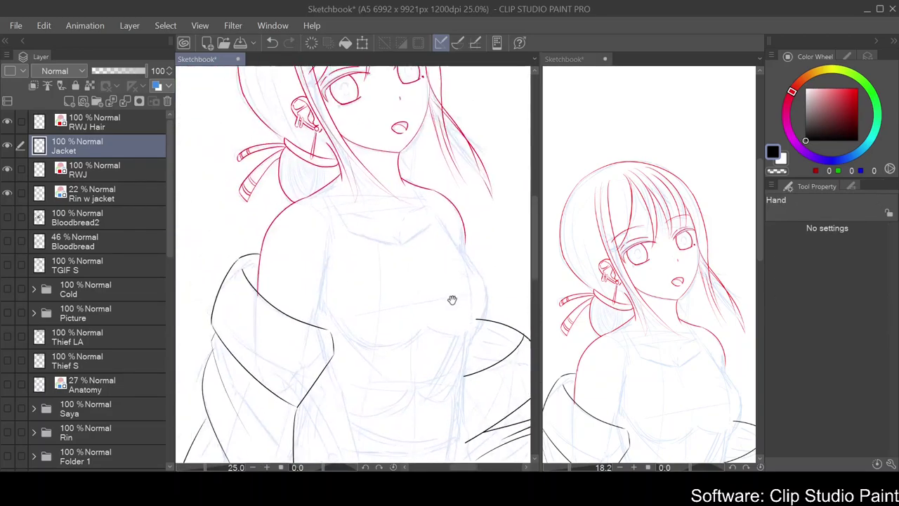
pyautogui.moveTo(339, 295); pyautogui.dragTo(339, 209)
pyautogui.moveTo(392, 436); pyautogui.dragTo(404, 343)
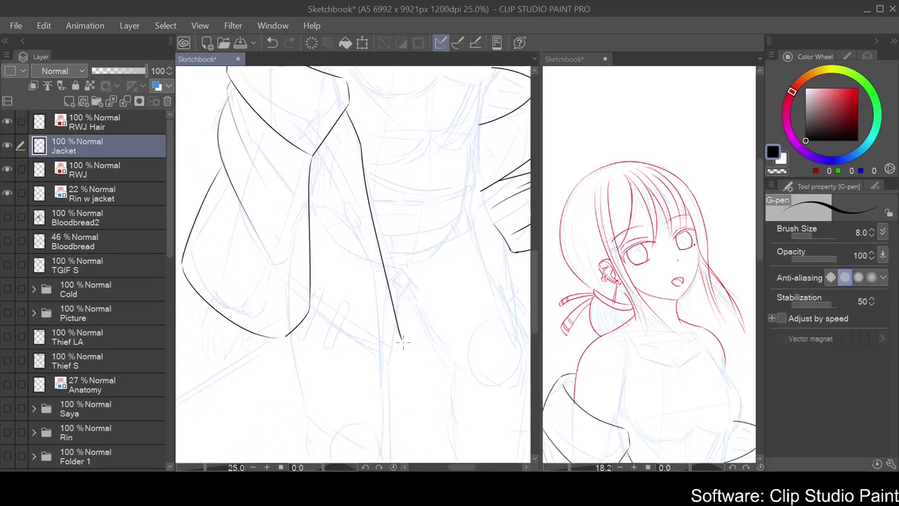
pyautogui.scroll(1, 406, 355)
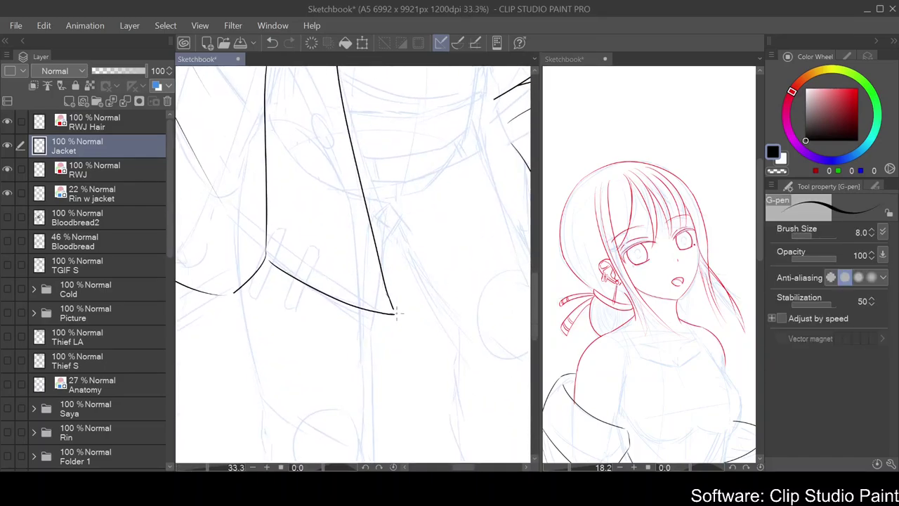
pyautogui.scroll(-1, 400, 278)
# Add a hem band line to the jacket panel and replace the front edge below it with a rounded corner
pyautogui.press('e')
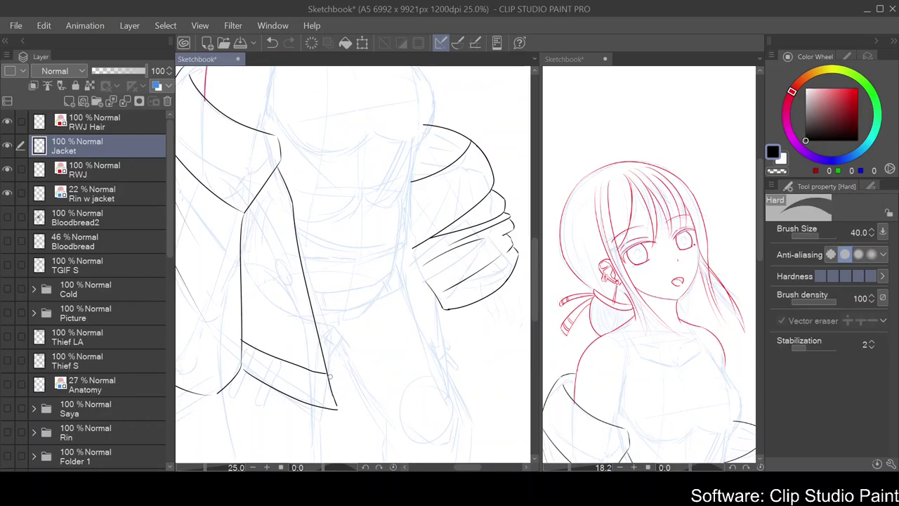
pyautogui.press('p')
pyautogui.scroll(2, 327, 373)
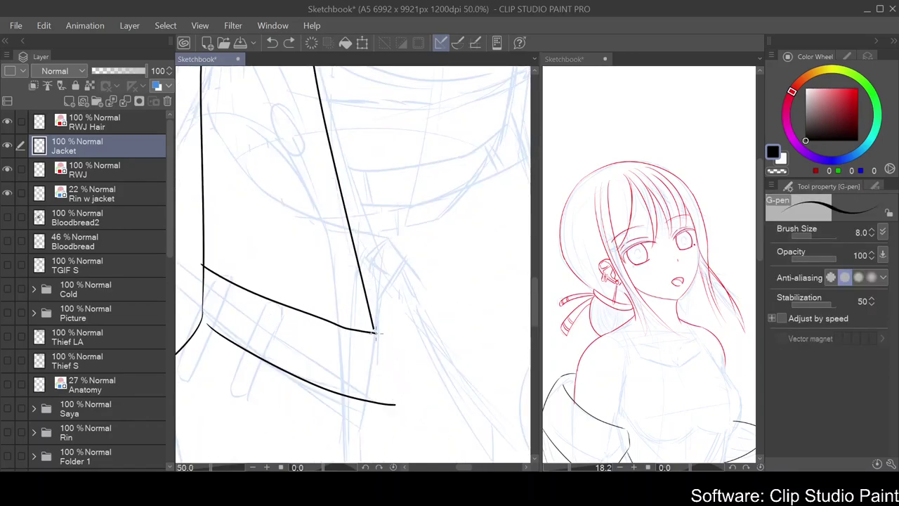
pyautogui.press('e')
pyautogui.scroll(-2, 392, 406)
pyautogui.moveTo(392, 406)
pyautogui.mouseDown()
pyautogui.moveTo(373, 287)
pyautogui.moveTo(361, 407)
pyautogui.moveTo(359, 325)
pyautogui.mouseUp()
pyautogui.press('p')
# Draw the opposite jacket panel's slanted front edge across the gathered sleeve, ending in an angled hem
pyautogui.moveTo(414, 196); pyautogui.dragTo(441, 402)
pyautogui.hotkey('ctrl', 'z')
pyautogui.moveTo(403, 242); pyautogui.dragTo(453, 371)
pyautogui.scroll(-2, 477, 358)
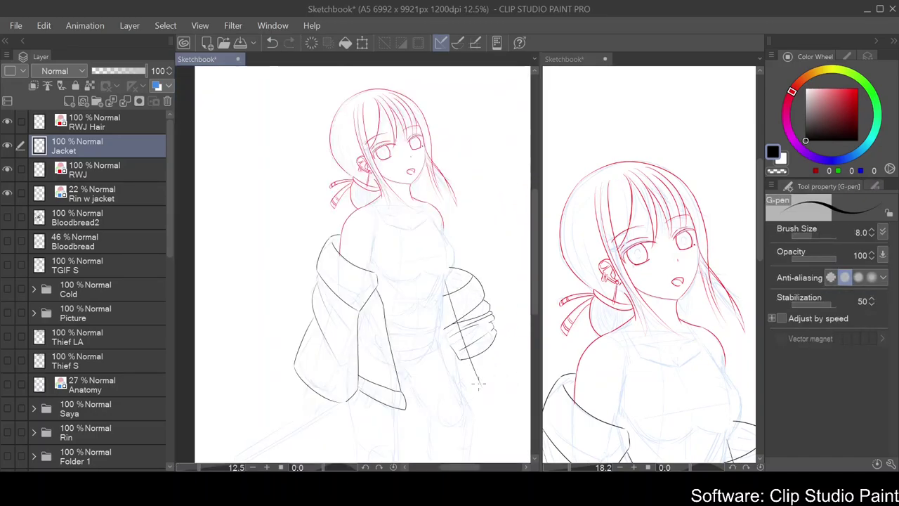
pyautogui.press('e')
pyautogui.scroll(4, 477, 381)
pyautogui.scroll(-3, 445, 341)
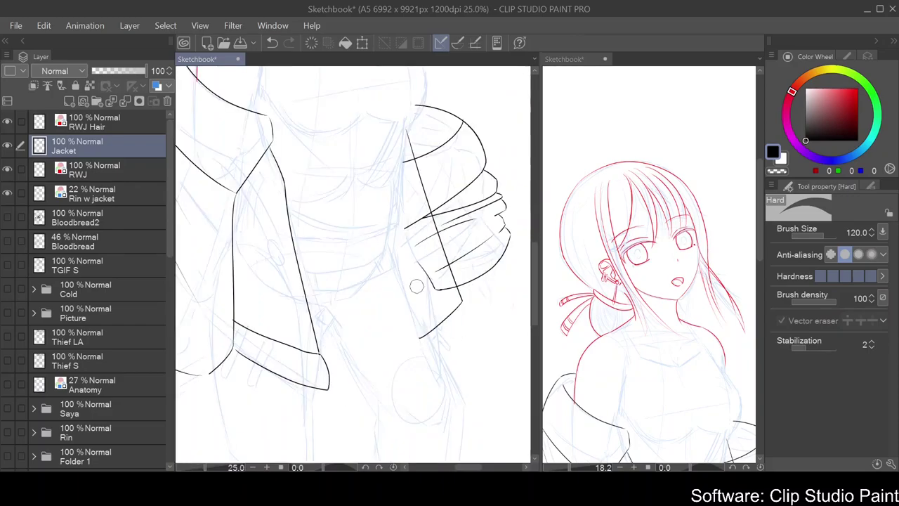
# Draw a second edge line down the inner side of the panel in front of the gathered sleeve
pyautogui.press('p')
pyautogui.scroll(-3, 457, 318)
pyautogui.scroll(2, 457, 317)
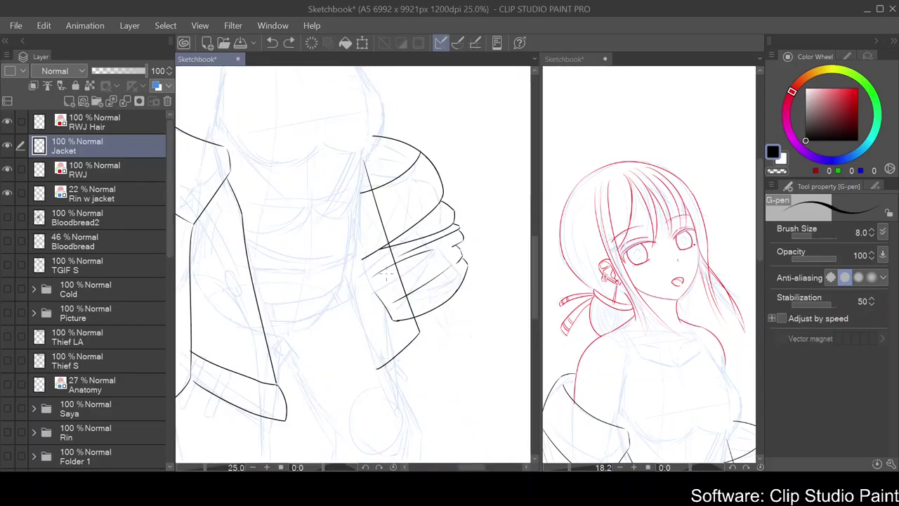
# Erase the sleeve folds and cuff lines lying between the two edge lines of the jacket panel
pyautogui.press('e')
pyautogui.scroll(2, 394, 367)
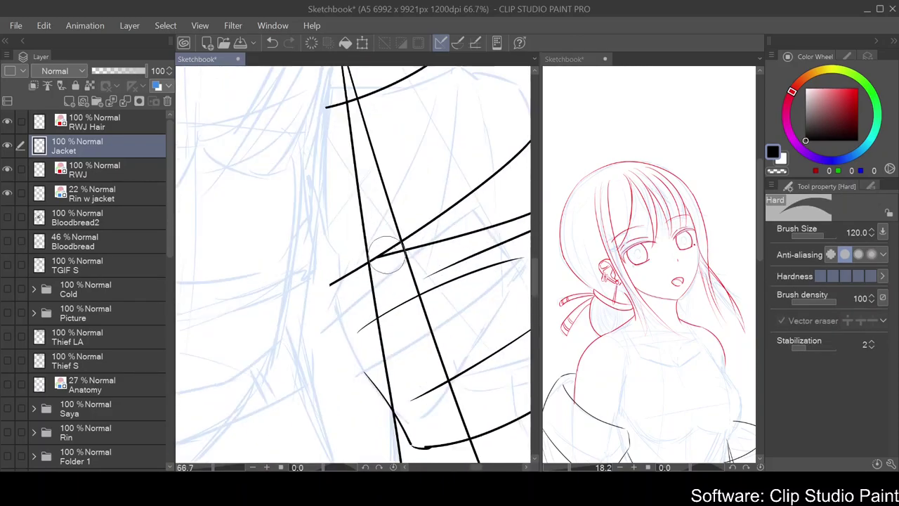
pyautogui.scroll(1, 388, 281)
pyautogui.moveTo(351, 295); pyautogui.dragTo(335, 295)
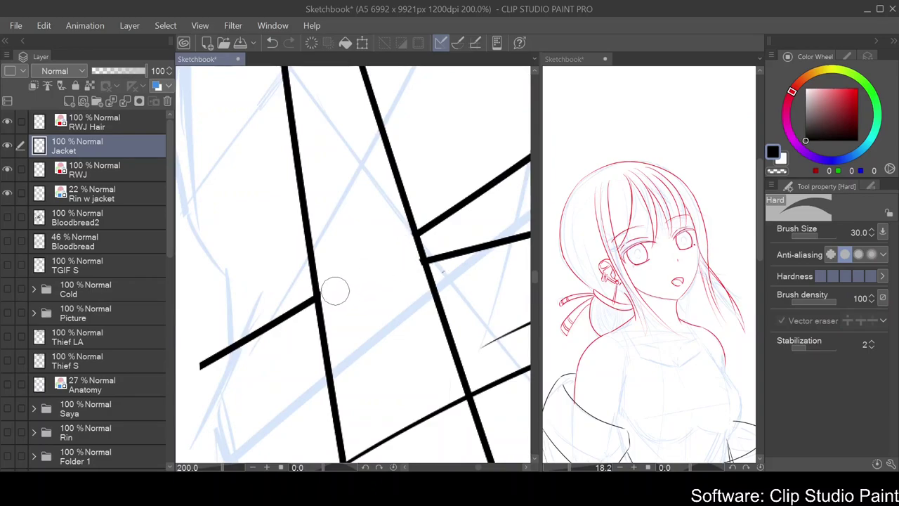
pyautogui.moveTo(499, 286); pyautogui.dragTo(439, 184)
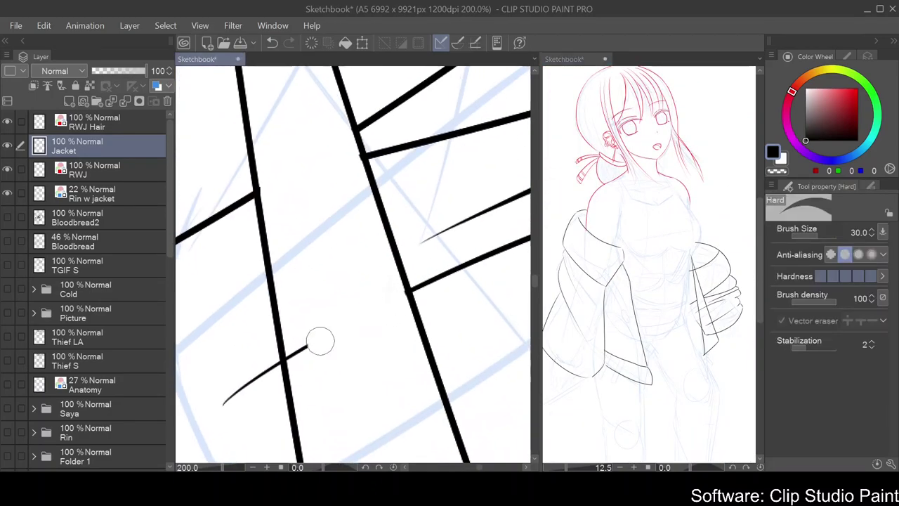
pyautogui.scroll(-3, 327, 340)
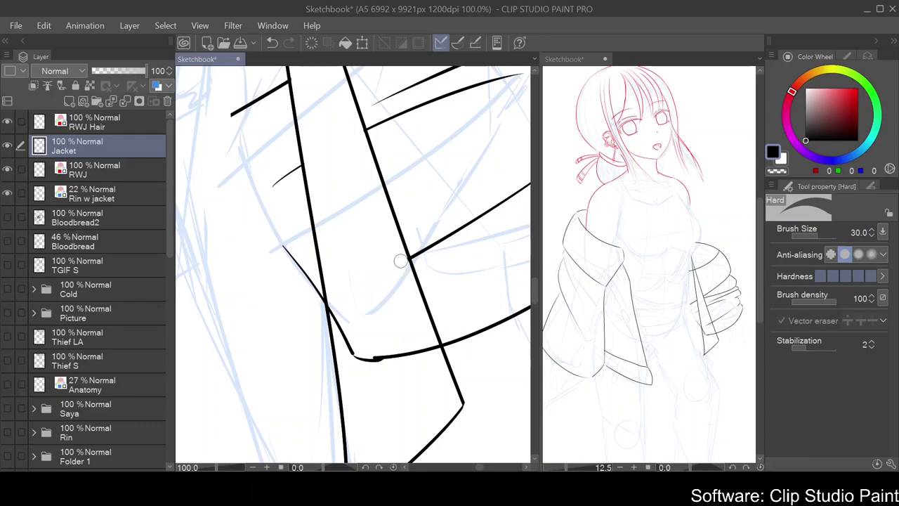
pyautogui.scroll(5, 373, 210)
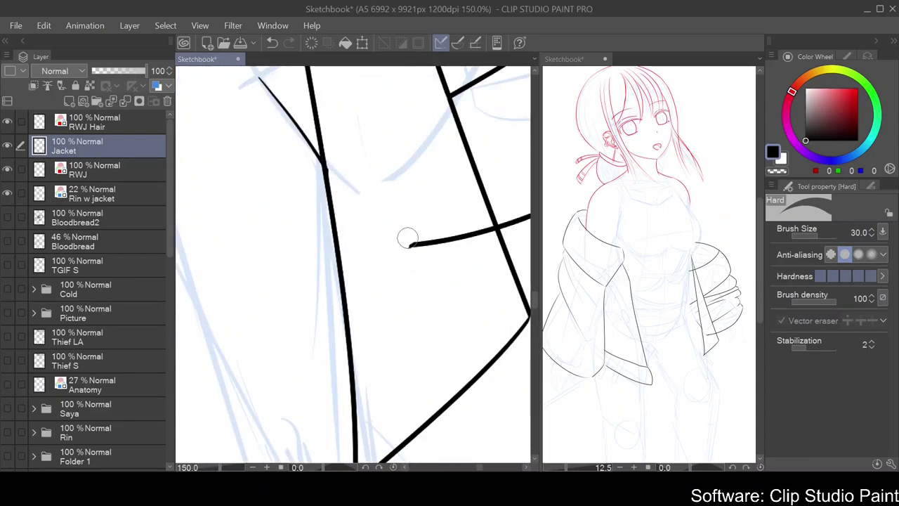
pyautogui.scroll(-7, 485, 230)
# Draw small boxed diagrams of folded fabric corners in the blank area beside the figure
pyautogui.press('p')
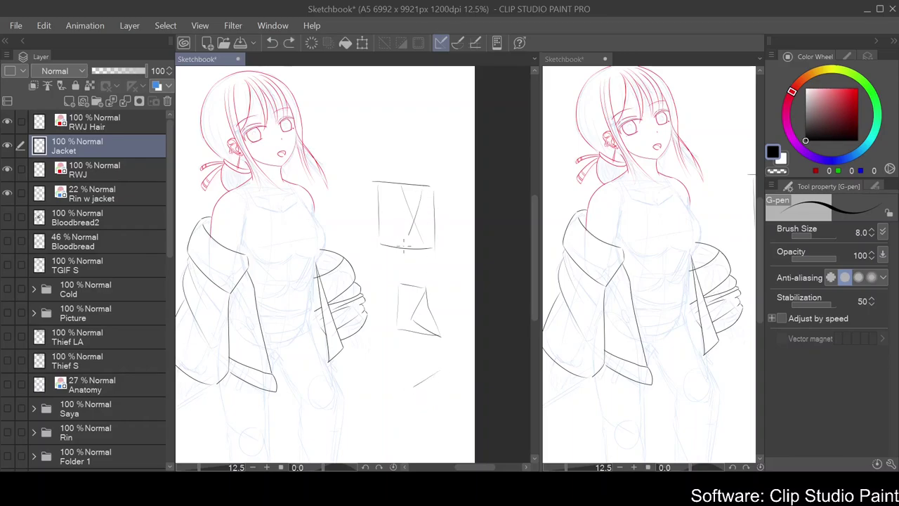
pyautogui.hotkey('ctrl', 'y')
pyautogui.moveTo(399, 364); pyautogui.dragTo(440, 364)
pyautogui.press('e')
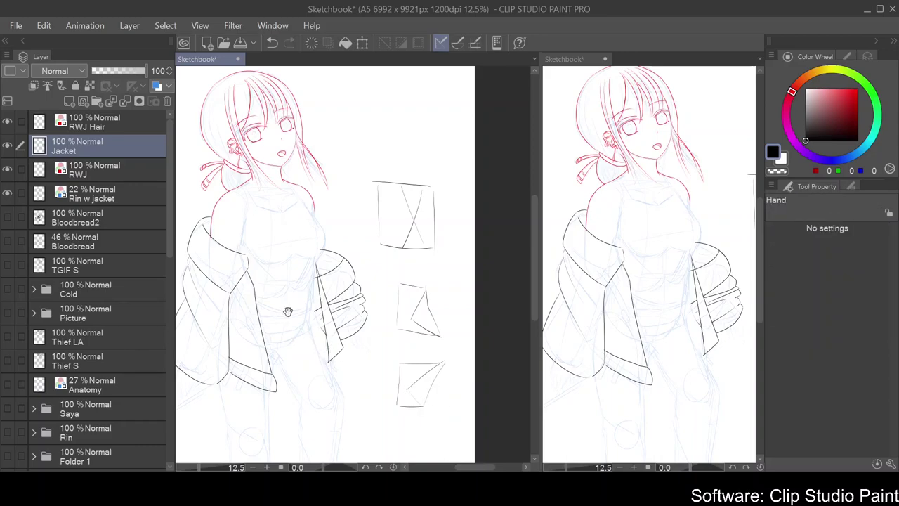
# Erase the panel's inner edge line and the leftover sleeve stubs beside it
pyautogui.scroll(4, 358, 267)
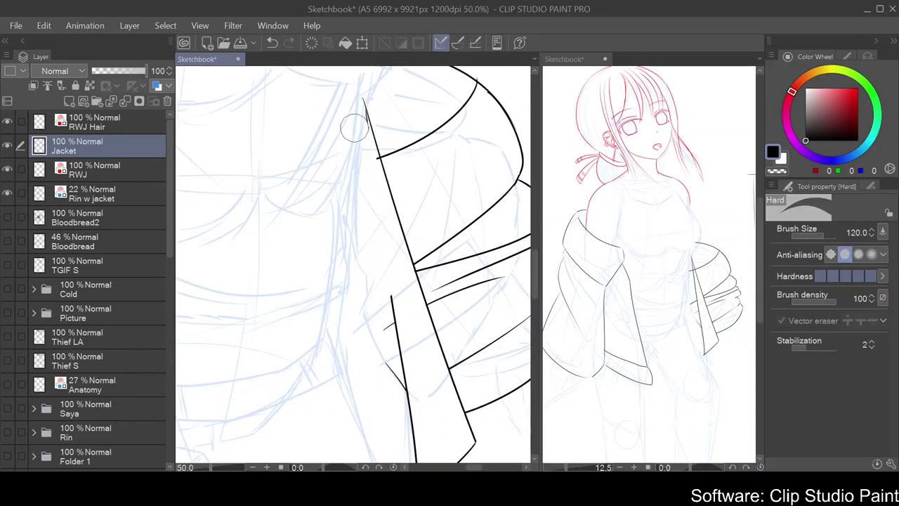
pyautogui.scroll(-4, 393, 330)
pyautogui.scroll(2, 393, 351)
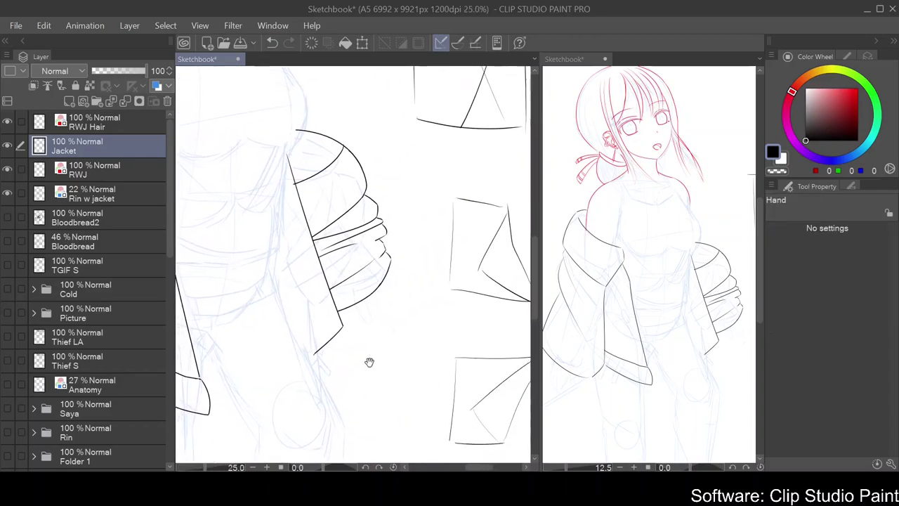
pyautogui.press('p')
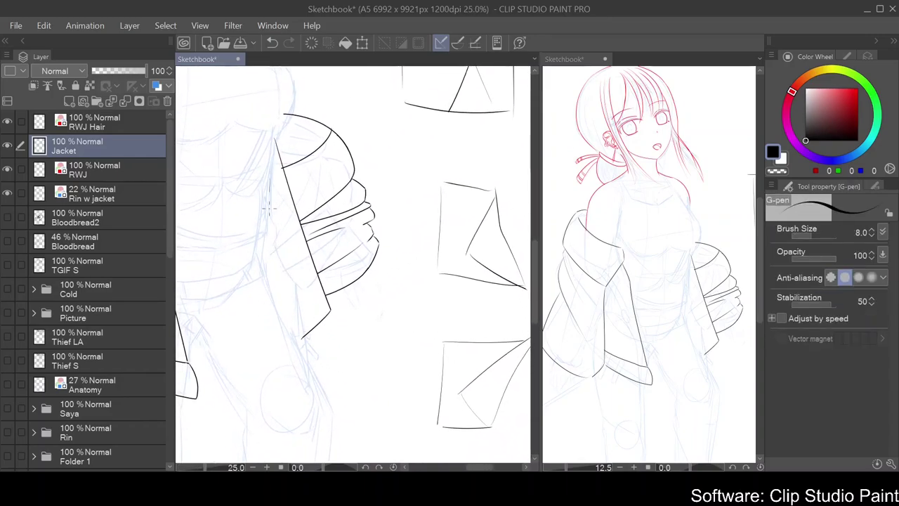
pyautogui.scroll(-2, 373, 305)
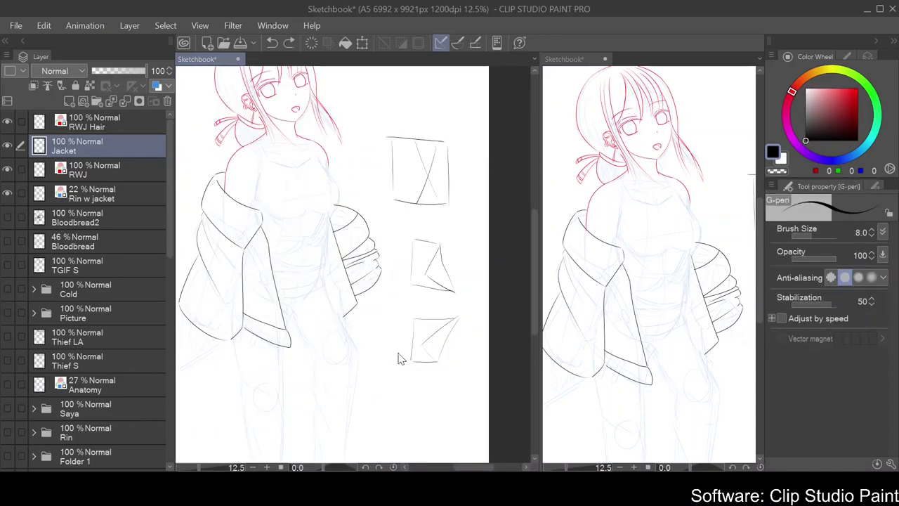
# Erase the lower corner of the panel by the gathered sleeve and redraw it as a rounded hem end
pyautogui.scroll(5, 397, 360)
pyautogui.press('e')
pyautogui.moveTo(380, 309)
pyautogui.mouseDown()
pyautogui.moveTo(357, 356)
pyautogui.moveTo(351, 267)
pyautogui.moveTo(339, 252)
pyautogui.mouseUp()
pyautogui.scroll(-3, 330, 213)
pyautogui.press('p')
pyautogui.hotkey('ctrl', 'z')
pyautogui.hotkey('ctrl', 'z')
pyautogui.scroll(-2, 329, 295)
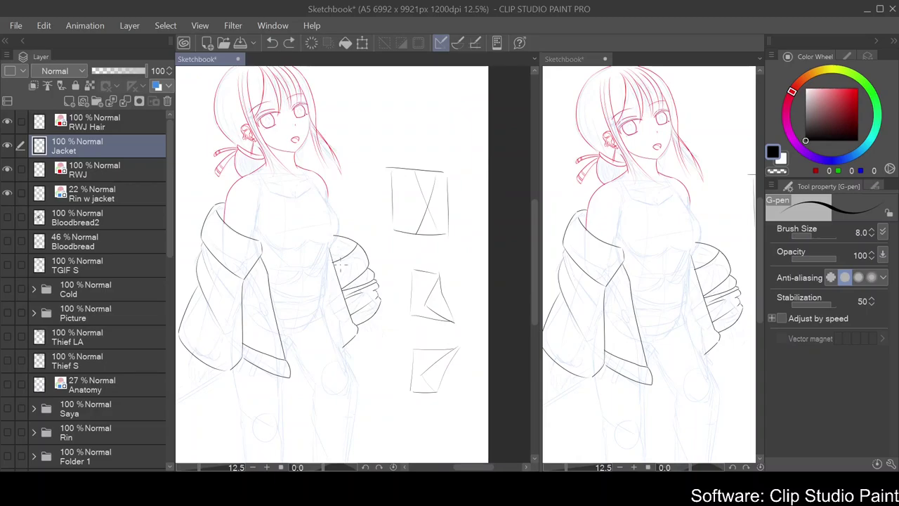
# Draw a cuff band line beneath the lower edge of the longer jacket sleeve
pyautogui.moveTo(342, 263); pyautogui.dragTo(408, 267)
pyautogui.scroll(2, 378, 236)
pyautogui.moveTo(378, 237); pyautogui.dragTo(402, 288)
pyautogui.scroll(-2, 402, 288)
pyautogui.moveTo(401, 382); pyautogui.dragTo(438, 317)
pyautogui.scroll(4, 243, 251)
pyautogui.hotkey('ctrl', 'z')
pyautogui.moveTo(235, 364)
pyautogui.mouseDown()
pyautogui.moveTo(319, 447)
pyautogui.moveTo(359, 462)
pyautogui.mouseUp()
pyautogui.scroll(-1, 363, 351)
# Clean up the longer sleeve's cuff and draw a matching cuff curve below the gathered sleeve
pyautogui.press('e')
pyautogui.scroll(3, 287, 346)
pyautogui.scroll(-4, 287, 346)
pyautogui.press('p')
pyautogui.scroll(3, 467, 186)
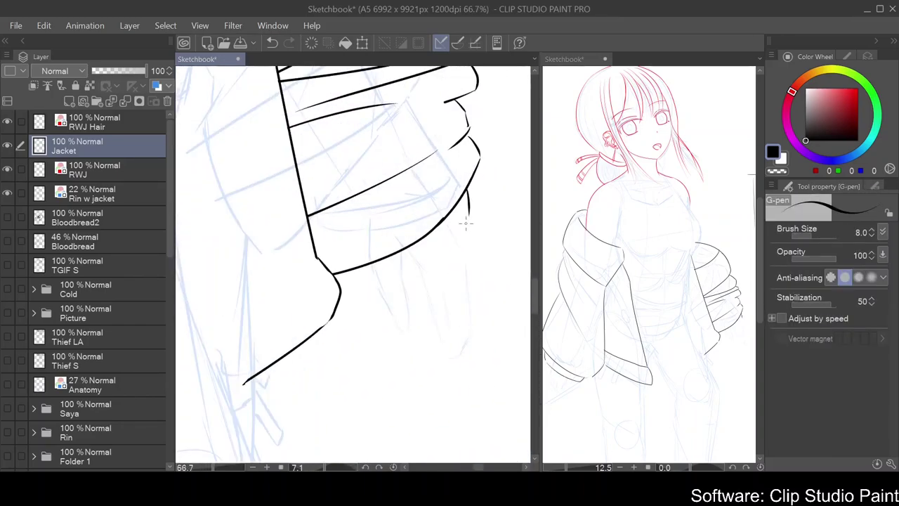
pyautogui.scroll(-5, 360, 288)
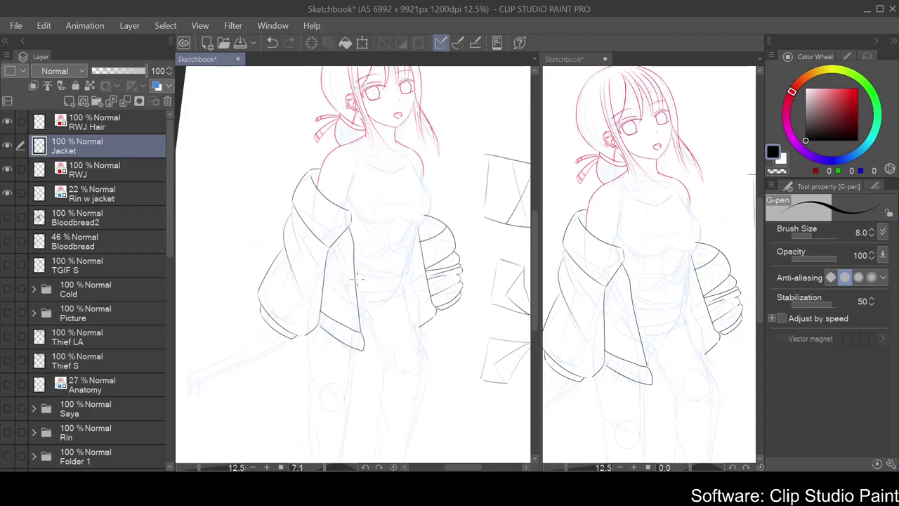
# Erase the folded fabric diagrams beside the figure with a large eraser
pyautogui.press('e')
pyautogui.scroll(2, 371, 267)
pyautogui.moveTo(397, 146)
pyautogui.mouseDown()
pyautogui.moveTo(438, 203)
pyautogui.moveTo(419, 377)
pyautogui.mouseUp()
pyautogui.scroll(-2, 418, 246)
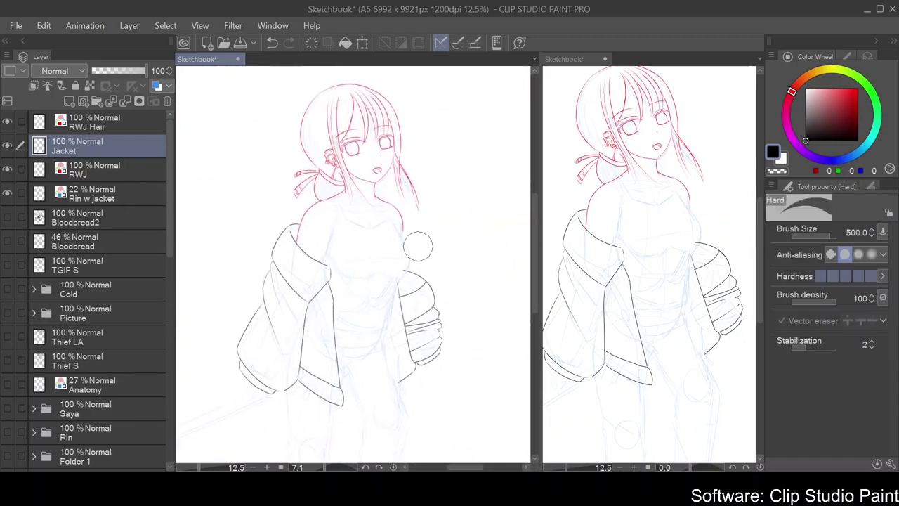
pyautogui.scroll(3, 418, 245)
pyautogui.press('p')
pyautogui.press('e')
pyautogui.scroll(-3, 446, 142)
pyautogui.scroll(2, 379, 158)
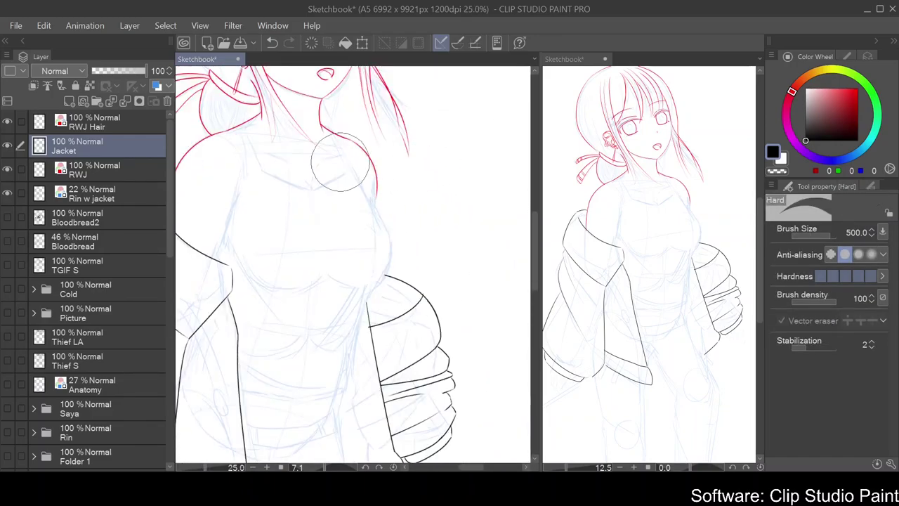
# Draw the tank top's first shoulder strap line, curving from the neck down toward the chest
pyautogui.press('p')
pyautogui.scroll(3, 351, 112)
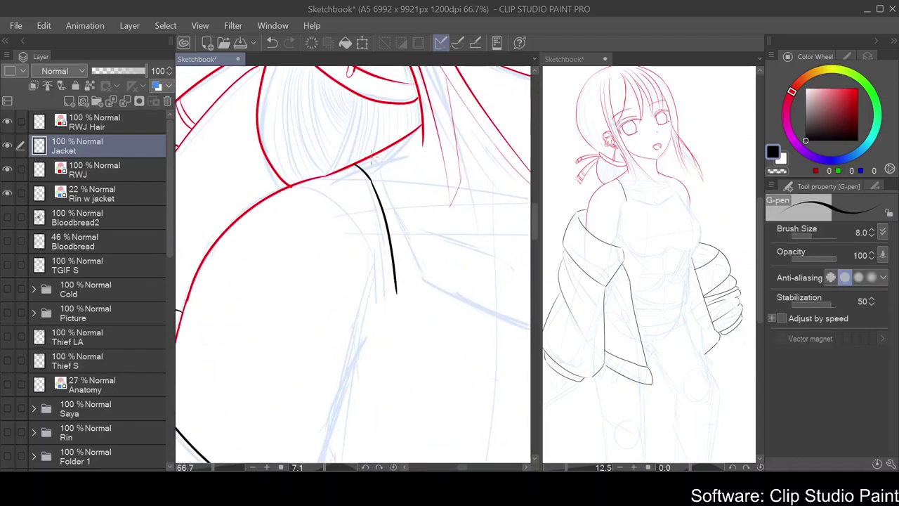
pyautogui.moveTo(384, 165); pyautogui.dragTo(420, 283)
pyautogui.hotkey('ctrl', 'z')
pyautogui.press('e')
pyautogui.hotkey('ctrl', 'z')
pyautogui.press('p')
pyautogui.moveTo(375, 156); pyautogui.dragTo(421, 264)
# Add the parallel line that completes the first shoulder strap and clean up its ends
pyautogui.moveTo(422, 264)
pyautogui.mouseDown()
pyautogui.moveTo(366, 232)
pyautogui.moveTo(281, 226)
pyautogui.moveTo(309, 210)
pyautogui.mouseUp()
pyautogui.press('p')
pyautogui.moveTo(327, 354); pyautogui.dragTo(281, 218)
pyautogui.press('e')
pyautogui.hotkey('ctrl', 'z')
pyautogui.press('p')
# Draw the tank top's curved neckline and the opposite strap, erasing the overlapping line ends
pyautogui.press('e')
pyautogui.moveTo(327, 354)
pyautogui.mouseDown()
pyautogui.moveTo(282, 218)
pyautogui.moveTo(373, 186)
pyautogui.moveTo(378, 239)
pyautogui.moveTo(400, 155)
pyautogui.moveTo(347, 181)
pyautogui.moveTo(227, 274)
pyautogui.moveTo(314, 144)
pyautogui.moveTo(407, 271)
pyautogui.mouseUp()
pyautogui.press('p')
pyautogui.hotkey('ctrl', 'z')
pyautogui.moveTo(309, 145)
pyautogui.mouseDown()
pyautogui.moveTo(372, 253)
pyautogui.moveTo(395, 161)
pyautogui.mouseUp()
pyautogui.press('e')
pyautogui.scroll(-3, 454, 195)
pyautogui.scroll(1, 453, 195)
# Draw the tank top's side edge from the second strap down over the chest and trim the overlaps
pyautogui.press('p')
pyautogui.press('e')
pyautogui.moveTo(394, 211); pyautogui.dragTo(438, 239)
pyautogui.scroll(2, 437, 239)
pyautogui.press('p')
pyautogui.moveTo(319, 137)
pyautogui.mouseDown()
pyautogui.moveTo(465, 323)
pyautogui.moveTo(257, 237)
pyautogui.moveTo(308, 136)
pyautogui.mouseUp()
pyautogui.press('e')
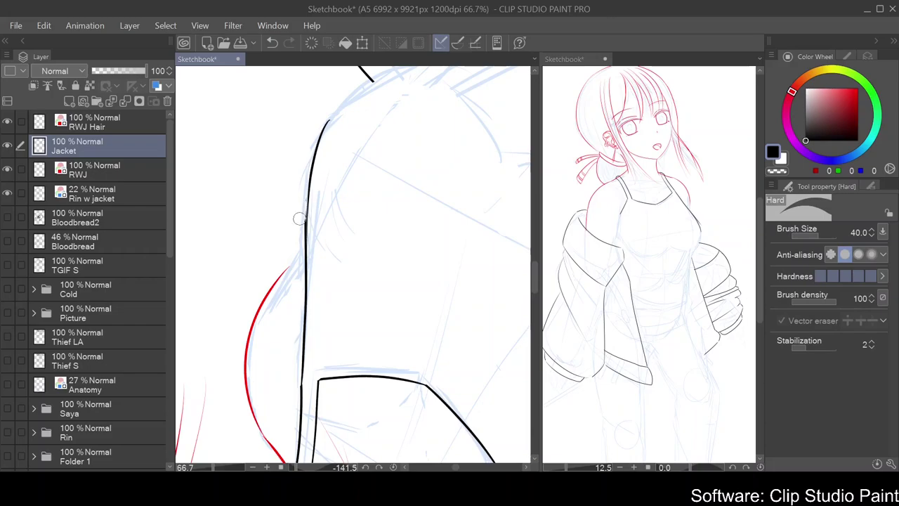
pyautogui.moveTo(300, 209); pyautogui.dragTo(249, 365)
# Draw the tank top's side contour from the bust in to the waist with a diagonal curve across the midriff
pyautogui.press('p')
pyautogui.scroll(-4, 347, 310)
pyautogui.scroll(1, 347, 309)
pyautogui.press('p')
pyautogui.scroll(2, 300, 232)
pyautogui.scroll(-2, 301, 233)
pyautogui.scroll(3, 445, 239)
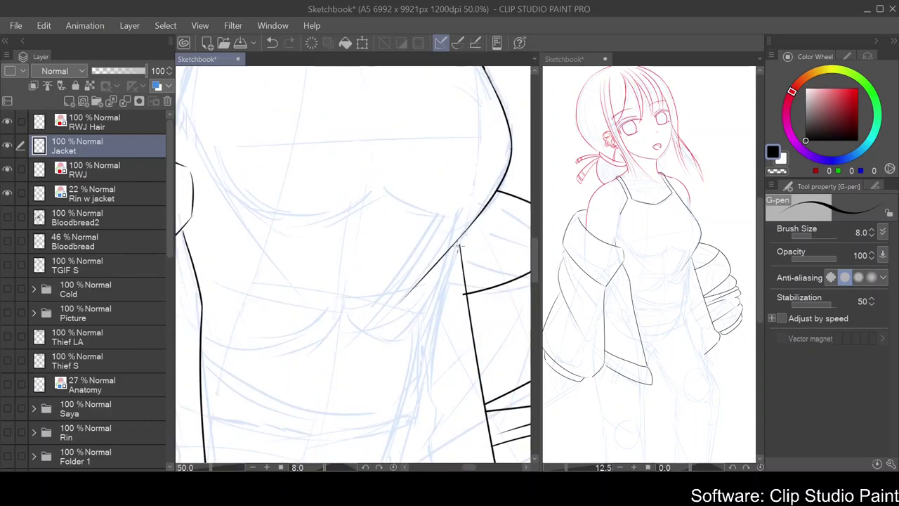
pyautogui.hotkey('ctrl', 'z')
pyautogui.moveTo(460, 243); pyautogui.dragTo(437, 328)
pyautogui.scroll(-2, 435, 337)
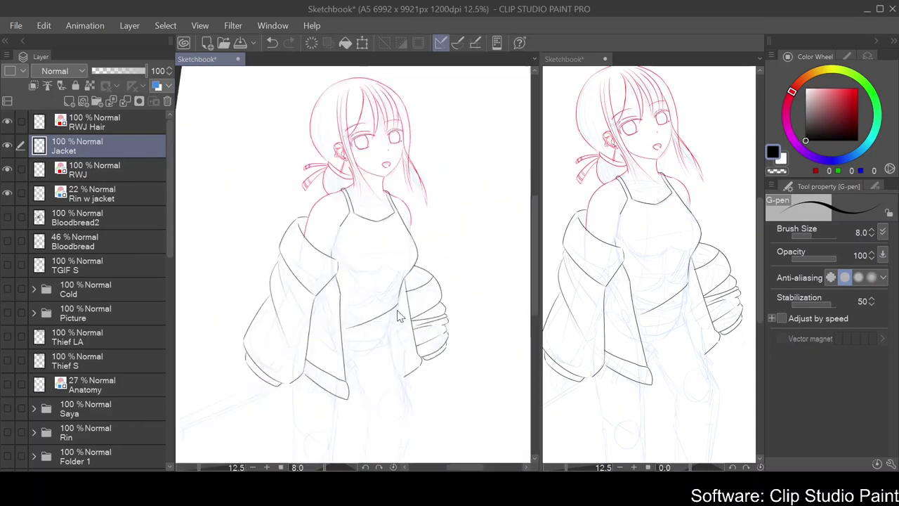
# Refine the waist contour where it meets the diagonal curve across the midriff
pyautogui.scroll(-2, 405, 324)
pyautogui.moveTo(405, 325); pyautogui.dragTo(470, 302)
pyautogui.hotkey('ctrl', 'z')
pyautogui.moveTo(412, 305)
pyautogui.mouseDown()
pyautogui.moveTo(436, 281)
pyautogui.moveTo(425, 259)
pyautogui.moveTo(316, 325)
pyautogui.moveTo(324, 347)
pyautogui.moveTo(426, 265)
pyautogui.mouseUp()
pyautogui.scroll(3, 425, 259)
pyautogui.scroll(-5, 429, 272)
pyautogui.scroll(4, 425, 238)
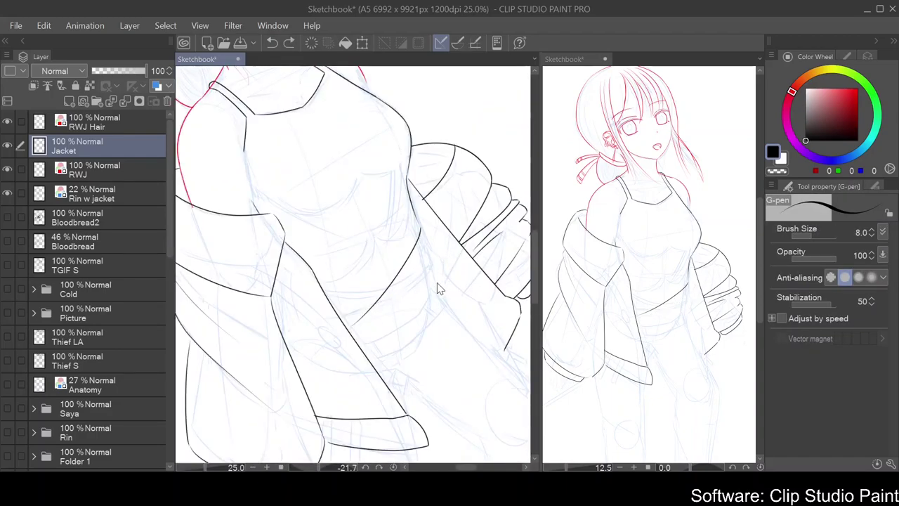
# Try a slanted double-line hem band on the tank top, with a rounded corner where it meets the waist contour
pyautogui.moveTo(406, 179)
pyautogui.mouseDown()
pyautogui.moveTo(429, 268)
pyautogui.moveTo(345, 337)
pyautogui.mouseUp()
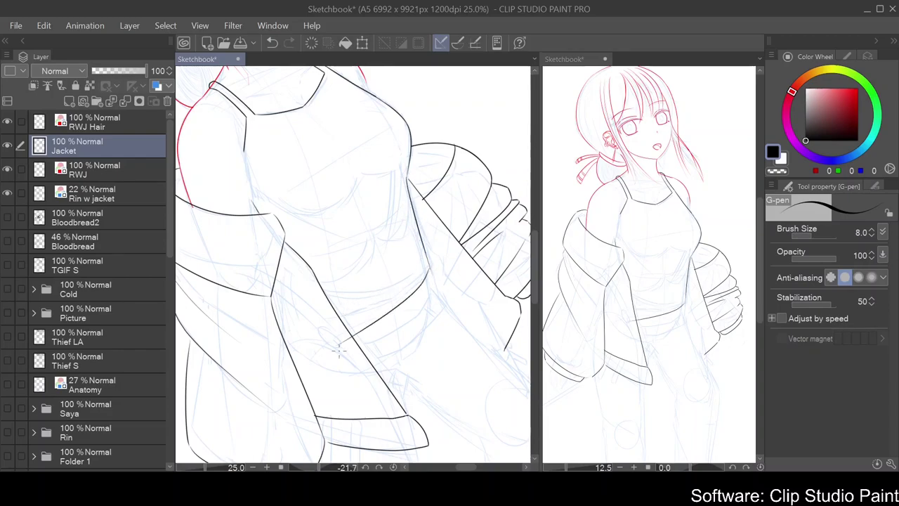
pyautogui.press('e')
pyautogui.scroll(3, 444, 279)
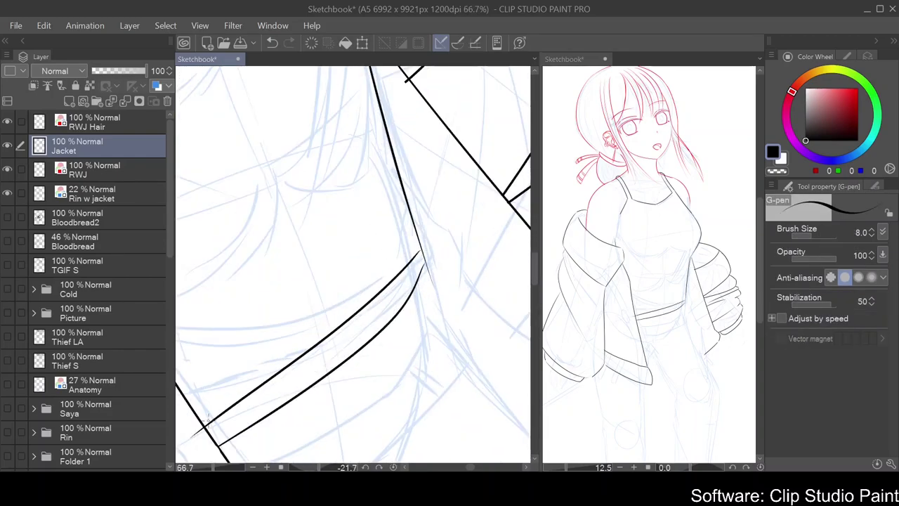
pyautogui.scroll(2, 354, 311)
pyautogui.scroll(2, 411, 208)
pyautogui.moveTo(411, 207)
pyautogui.mouseDown()
pyautogui.moveTo(387, 251)
pyautogui.moveTo(318, 206)
pyautogui.moveTo(331, 205)
pyautogui.mouseUp()
pyautogui.press('p')
pyautogui.moveTo(393, 281)
pyautogui.mouseDown()
pyautogui.moveTo(365, 376)
pyautogui.moveTo(379, 366)
pyautogui.mouseUp()
pyautogui.press('e')
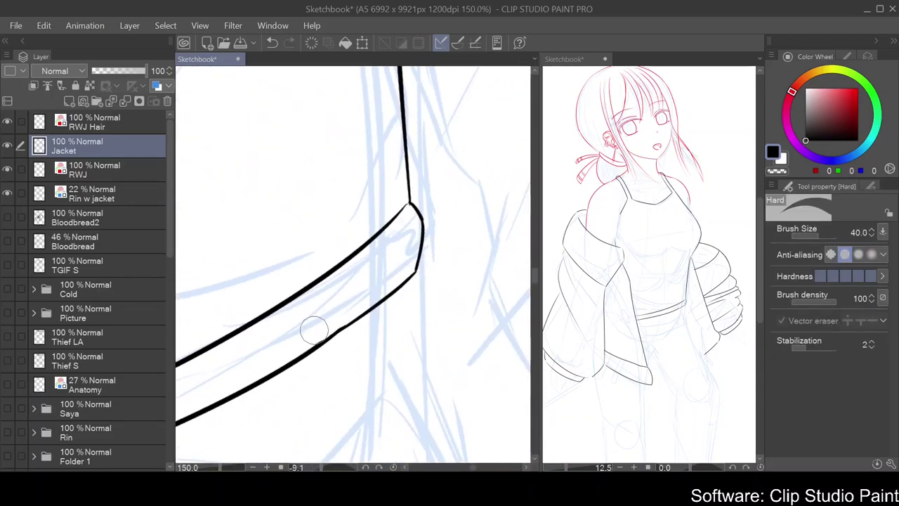
pyautogui.scroll(-9, 422, 206)
pyautogui.scroll(5, 407, 191)
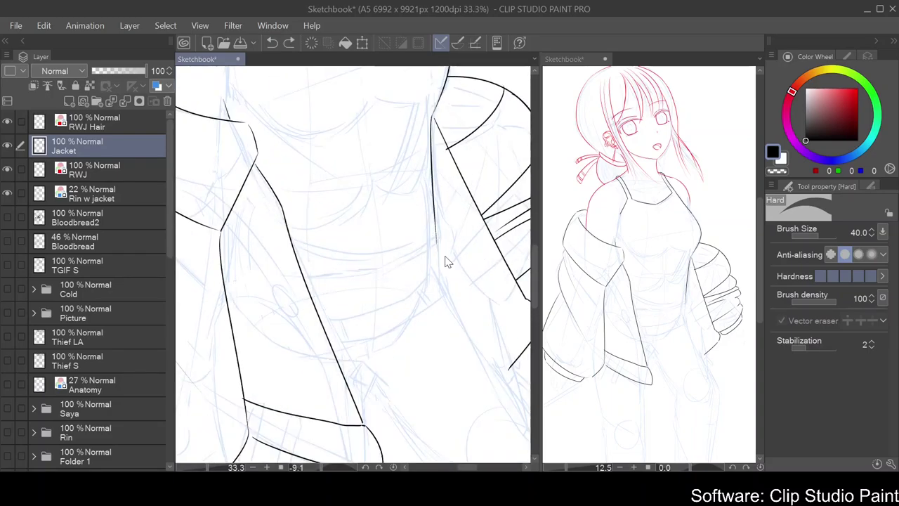
# Draw the tank top's bottom hem as a single curve across the waist and clean up its corner with the side contour
pyautogui.press('p')
pyautogui.hotkey('ctrl', 'z')
pyautogui.press('e')
pyautogui.scroll(6, 355, 232)
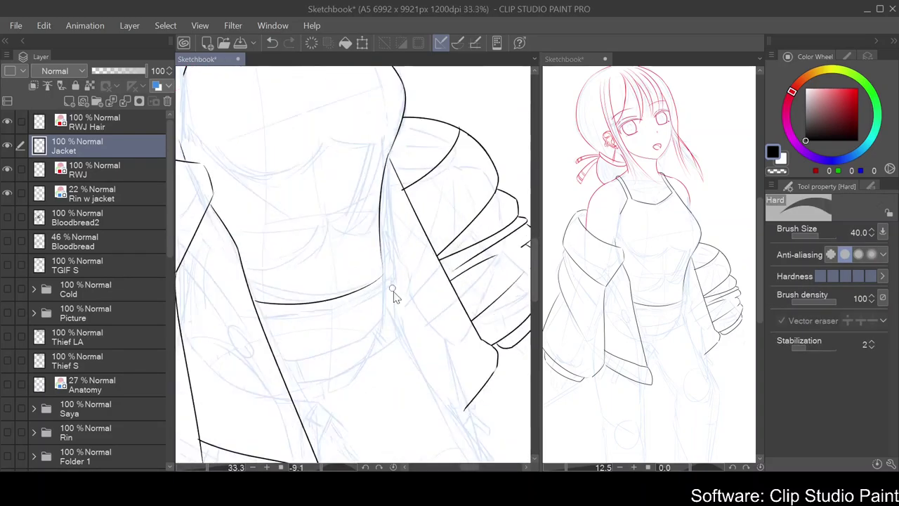
pyautogui.press('p')
pyautogui.press('e')
pyautogui.scroll(-5, 450, 231)
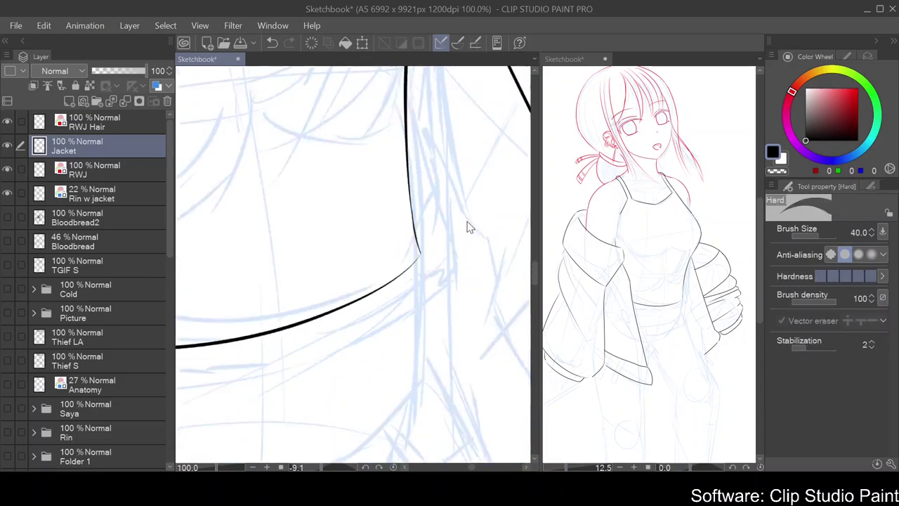
# Draw the short waist side line below the tank top's hem, rough in the waistband curves and erase the unwanted strokes
pyautogui.press('p')
pyautogui.scroll(-2, 441, 327)
pyautogui.moveTo(329, 271); pyautogui.dragTo(409, 235)
pyautogui.scroll(3, 410, 230)
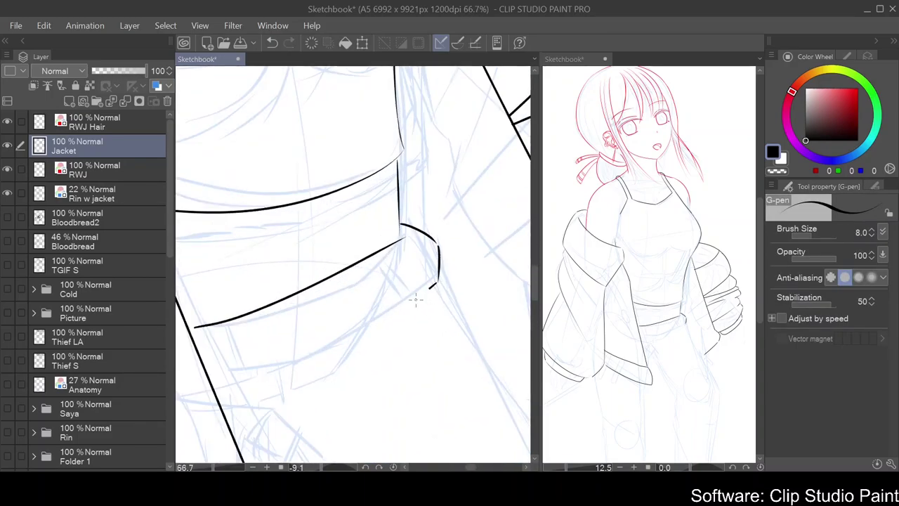
pyautogui.scroll(-3, 435, 281)
pyautogui.scroll(3, 436, 281)
pyautogui.press('e')
pyautogui.press('h')
pyautogui.moveTo(446, 211)
pyautogui.mouseDown()
pyautogui.moveTo(416, 280)
pyautogui.moveTo(361, 345)
pyautogui.moveTo(379, 330)
pyautogui.mouseUp()
pyautogui.press('e')
pyautogui.moveTo(379, 330); pyautogui.dragTo(415, 315)
# Draw the upper and lower edges of the trousers' waistband from the jacket's front edge to the hip
pyautogui.press('p')
pyautogui.moveTo(343, 309); pyautogui.dragTo(453, 228)
pyautogui.moveTo(232, 319); pyautogui.dragTo(342, 310)
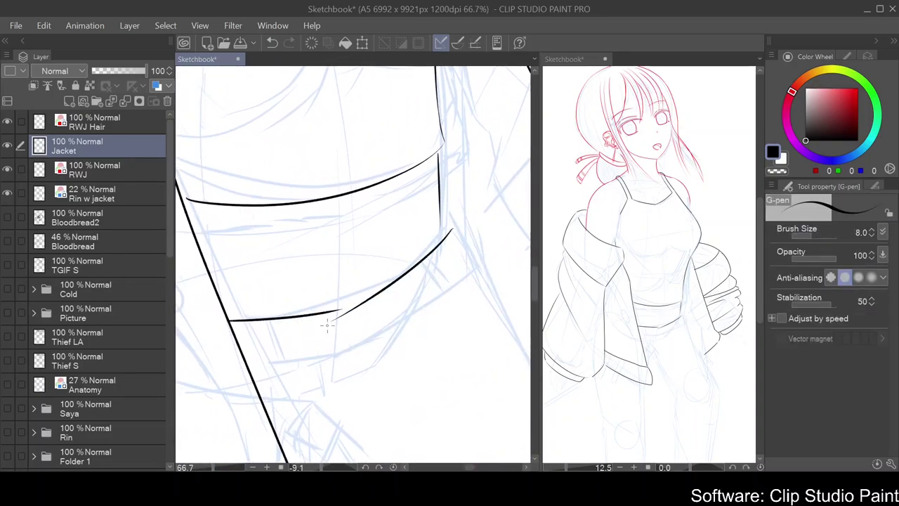
pyautogui.moveTo(338, 390); pyautogui.dragTo(491, 272)
pyautogui.moveTo(253, 394); pyautogui.dragTo(330, 387)
pyautogui.scroll(-3, 330, 388)
pyautogui.scroll(3, 373, 241)
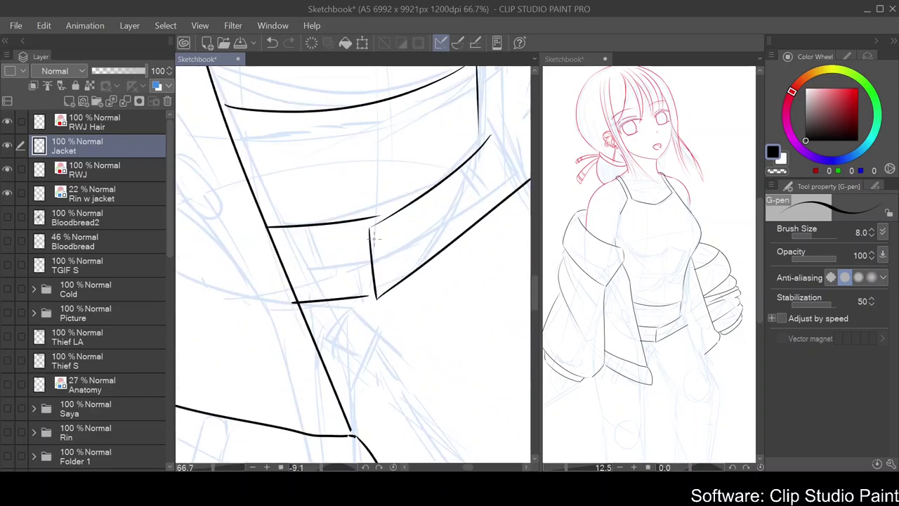
# Undo the last waistband strokes, then redraw the band with an overlapping front end and a rounded end at the hip
pyautogui.hotkey('ctrl', 'z')
pyautogui.hotkey('ctrl', 'z')
pyautogui.hotkey('ctrl', 'z')
pyautogui.moveTo(393, 214); pyautogui.dragTo(251, 222)
pyautogui.press('e')
pyautogui.press('p')
pyautogui.moveTo(373, 227)
pyautogui.mouseDown()
pyautogui.moveTo(378, 259)
pyautogui.moveTo(513, 167)
pyautogui.moveTo(383, 281)
pyautogui.mouseUp()
pyautogui.scroll(2, 510, 184)
pyautogui.press('e')
pyautogui.press('p')
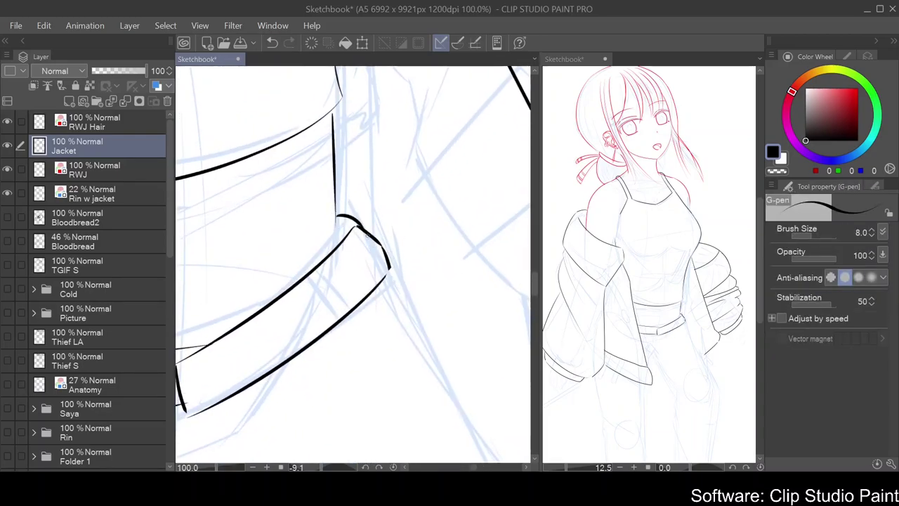
# Draw the trouser leg's outer contour from the waistband over the hip to the knee, with a diagonal knee fold
pyautogui.scroll(-2, 373, 173)
pyautogui.moveTo(419, 204); pyautogui.dragTo(474, 315)
pyautogui.scroll(-2, 450, 295)
pyautogui.moveTo(393, 295); pyautogui.dragTo(364, 260)
pyautogui.moveTo(376, 181); pyautogui.dragTo(440, 281)
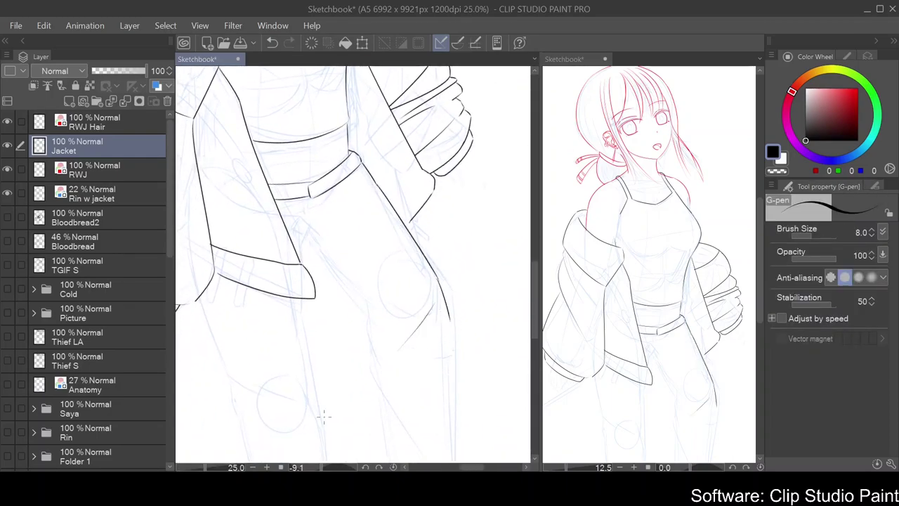
pyautogui.moveTo(364, 317); pyautogui.dragTo(360, 258)
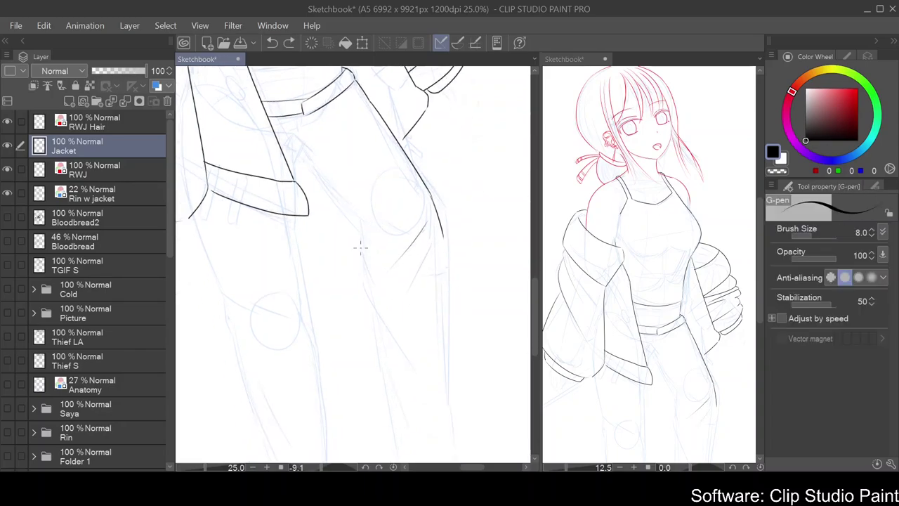
# Draw the same leg's inner and outer contours below the knee, adding fold lines at the inner knee
pyautogui.moveTo(366, 309); pyautogui.dragTo(344, 214)
pyautogui.moveTo(340, 176); pyautogui.dragTo(369, 414)
pyautogui.hotkey('ctrl', 'z')
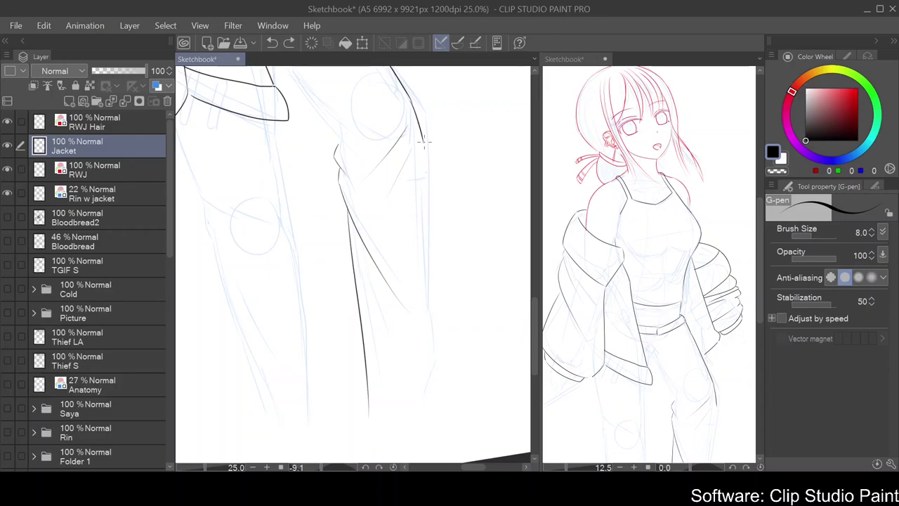
pyautogui.scroll(-3, 482, 345)
pyautogui.scroll(3, 435, 375)
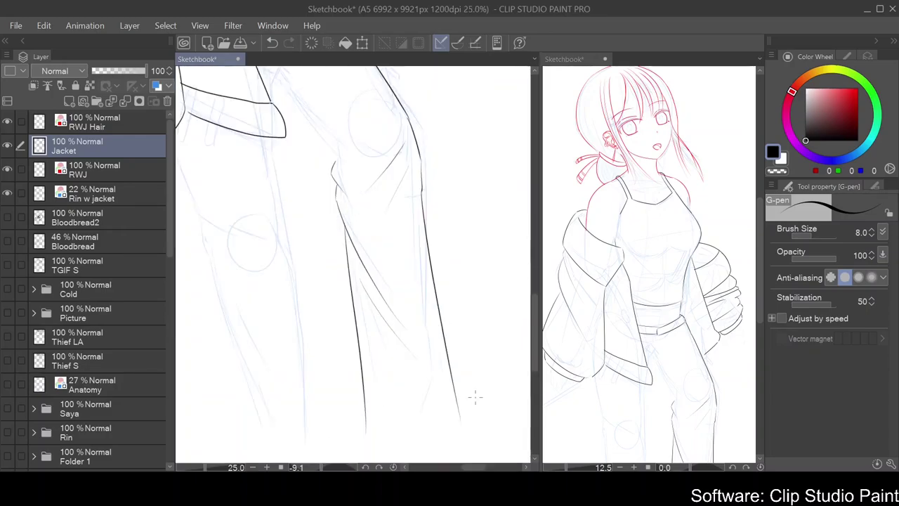
# Draw the inner thigh line of the same leg from the crotch down to the knee folds
pyautogui.scroll(1, 384, 206)
pyautogui.scroll(-3, 384, 199)
pyautogui.moveTo(482, 331)
pyautogui.mouseDown()
pyautogui.moveTo(457, 237)
pyautogui.moveTo(429, 335)
pyautogui.moveTo(386, 281)
pyautogui.mouseUp()
pyautogui.press('e')
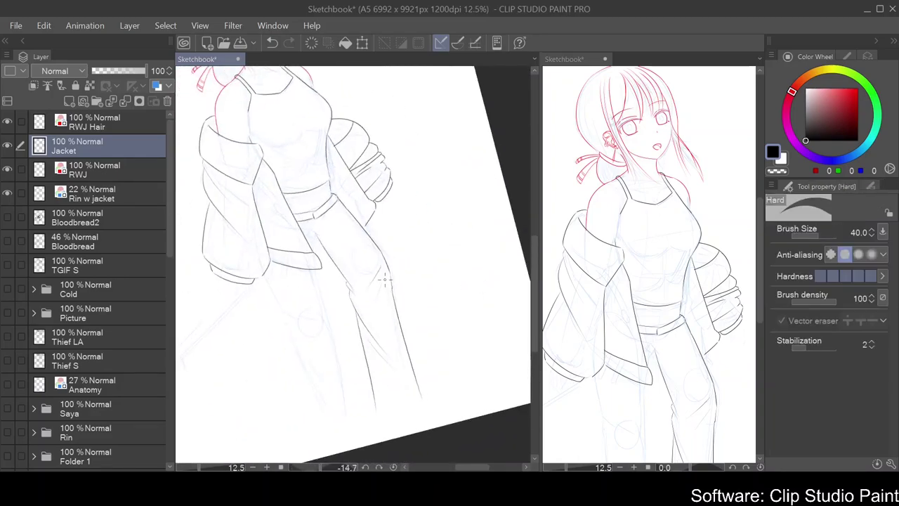
# Draw the other trouser leg's inner and outer contours below the jacket and add short creases at its knee
pyautogui.press('p')
pyautogui.moveTo(419, 243)
pyautogui.mouseDown()
pyautogui.moveTo(396, 301)
pyautogui.moveTo(420, 358)
pyautogui.moveTo(430, 455)
pyautogui.mouseUp()
pyautogui.press('e')
pyautogui.press('p')
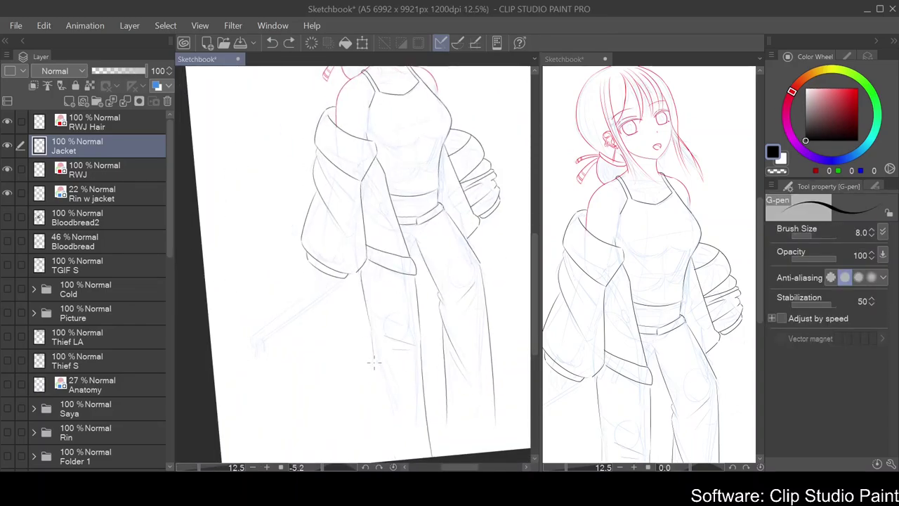
pyautogui.scroll(1, 382, 315)
pyautogui.moveTo(381, 315)
pyautogui.mouseDown()
pyautogui.moveTo(382, 376)
pyautogui.moveTo(381, 316)
pyautogui.mouseUp()
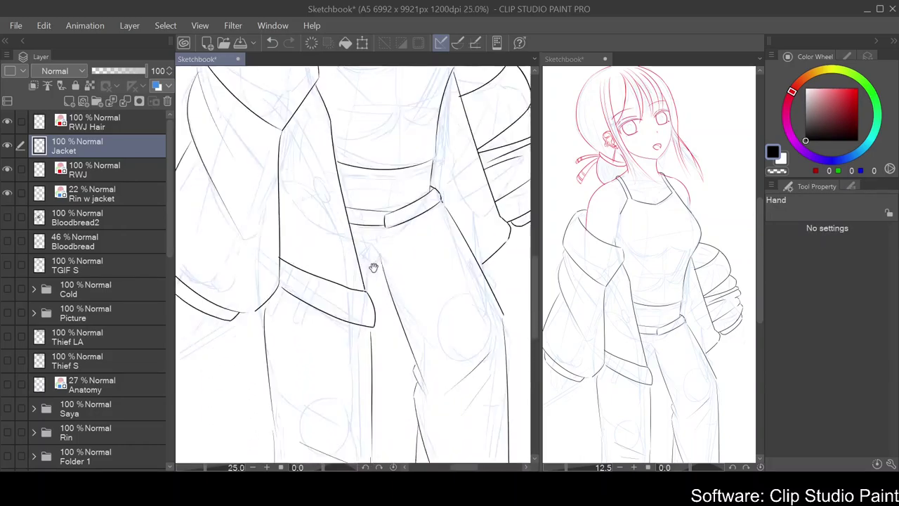
# Add a short crotch line toward the jacket hem, then erase it together with the upper end of the thigh line
pyautogui.scroll(3, 375, 248)
pyautogui.scroll(-1, 370, 250)
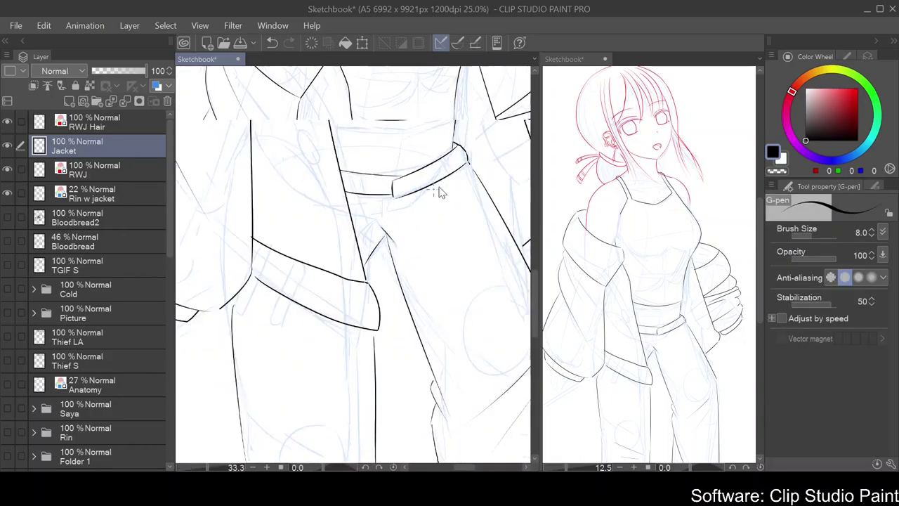
pyautogui.press('e')
pyautogui.scroll(-2, 386, 232)
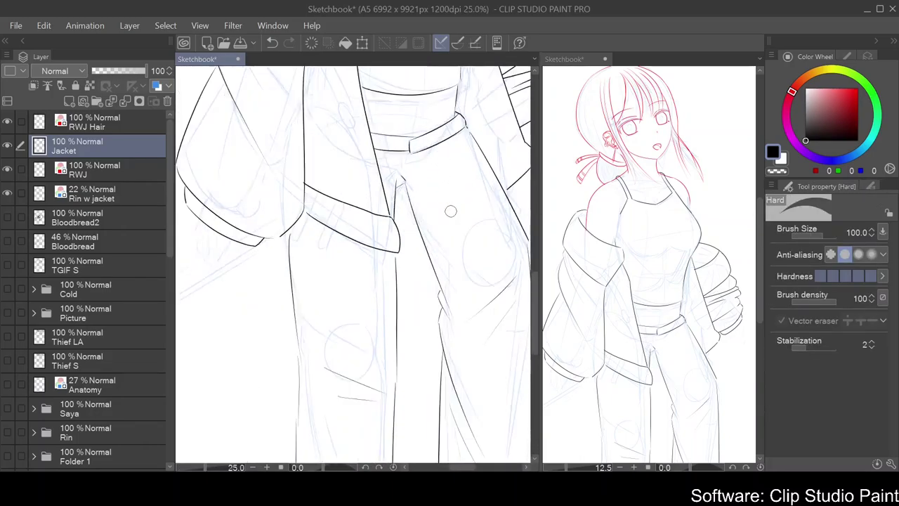
pyautogui.scroll(2, 419, 294)
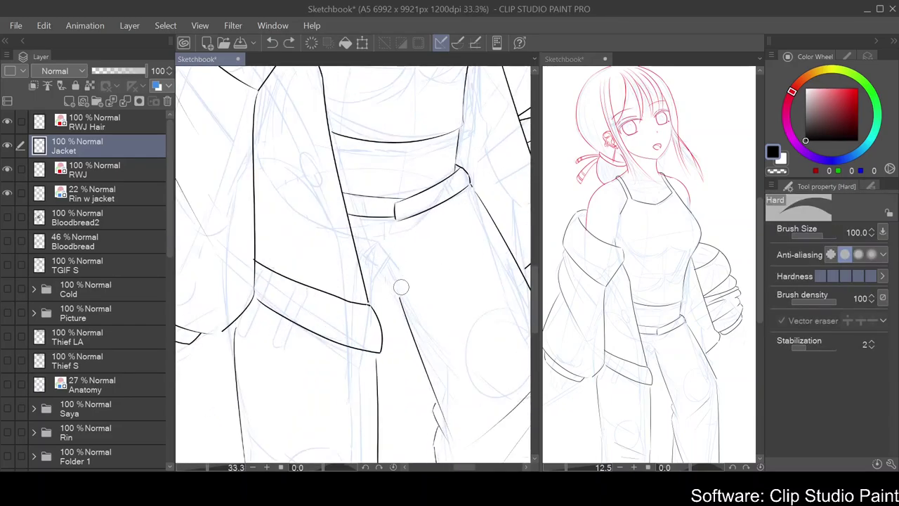
pyautogui.press('p')
pyautogui.scroll(-1, 411, 267)
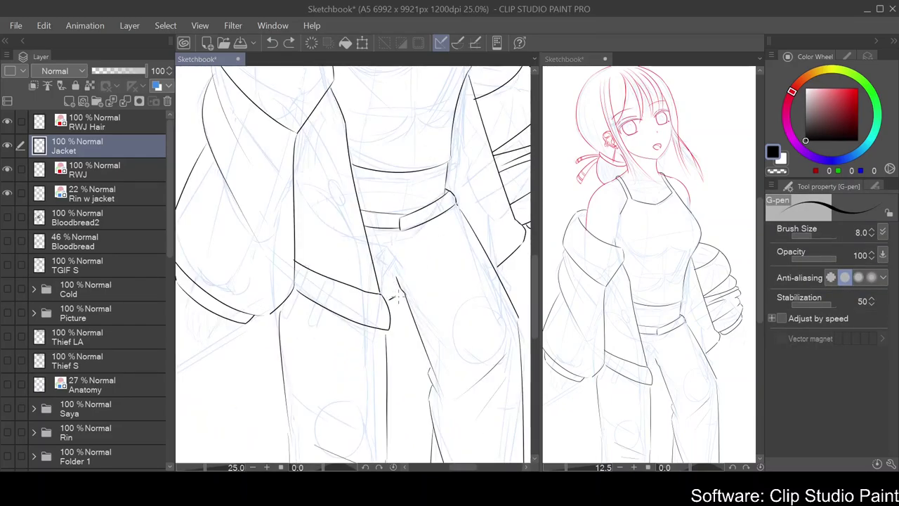
# Redraw the crotch lines so that both inner leg contours meet beside the jacket hem
pyautogui.scroll(-2, 397, 296)
pyautogui.scroll(2, 402, 306)
pyautogui.scroll(-2, 417, 283)
pyautogui.scroll(2, 414, 295)
pyautogui.scroll(-1, 417, 302)
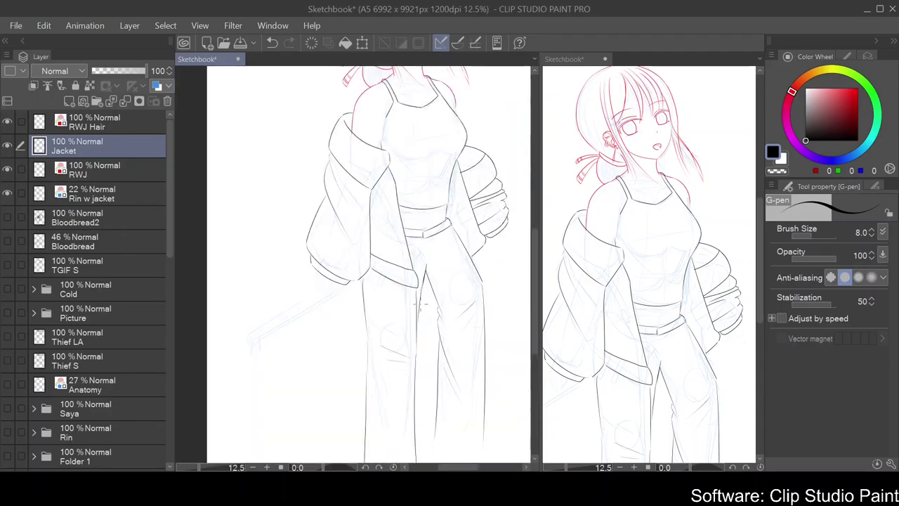
pyautogui.scroll(-1, 419, 311)
pyautogui.scroll(1, 351, 281)
pyautogui.scroll(1, 281, 267)
pyautogui.scroll(-1, 268, 260)
pyautogui.scroll(-1, 268, 259)
pyautogui.scroll(2, 301, 281)
# Rename the Jacket layer as Clothes
pyautogui.click(99, 122)
pyautogui.click(114, 156)
pyautogui.doubleClick(70, 150)
pyautogui.write('Clothes')
pyautogui.press('Return')
# Try erasing the lower outer contour of the trouser leg beneath the jacket, with the sketch layer hidden
pyautogui.press('e')
pyautogui.moveTo(360, 415); pyautogui.dragTo(357, 288)
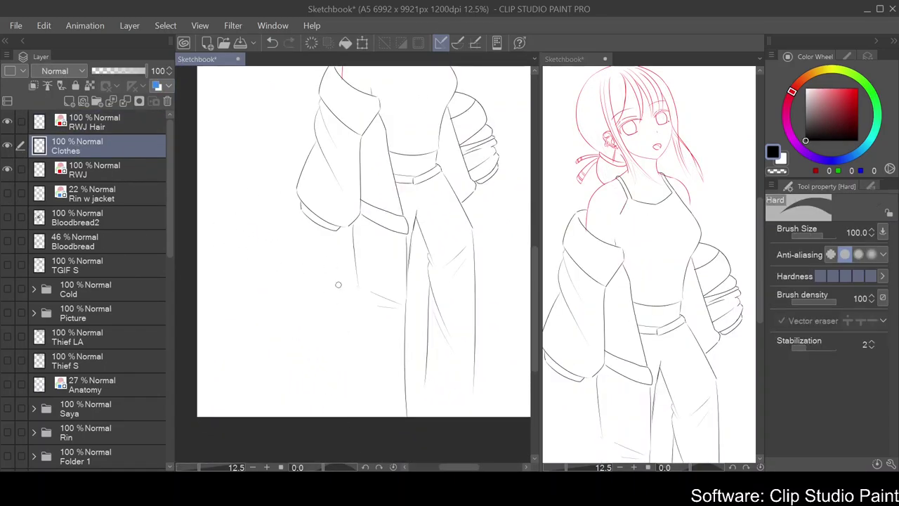
pyautogui.hotkey('ctrl', 'z')
# Examine the whole figure's line art with the sketch hidden
pyautogui.scroll(-2, 347, 295)
pyautogui.scroll(2, 347, 295)
pyautogui.scroll(-2, 379, 427)
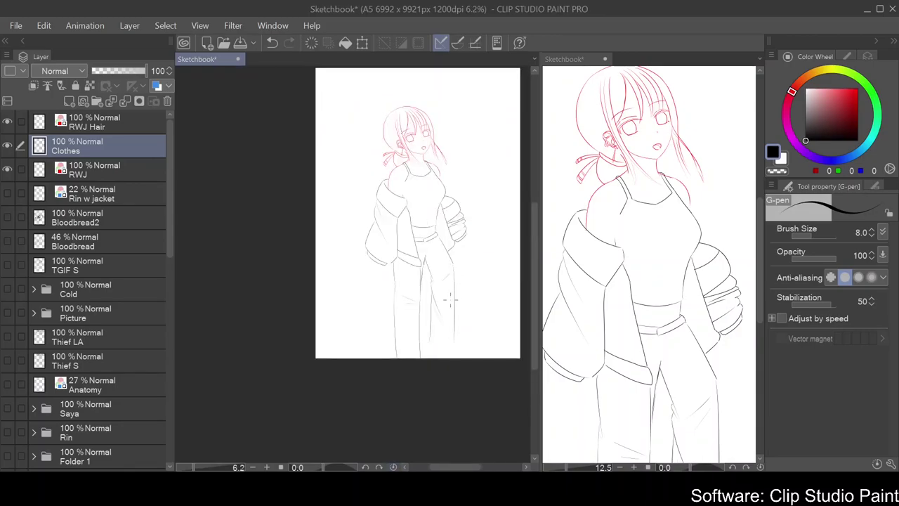
pyautogui.press('e')
pyautogui.scroll(2, 421, 246)
pyautogui.scroll(-2, 437, 190)
pyautogui.scroll(2, 437, 190)
# Show the Rin w jacket sketch layer again and set its opacity to 46%
pyautogui.click(7, 192)
pyautogui.click(106, 187)
pyautogui.moveTo(332, 263); pyautogui.dragTo(402, 309)
# On the RWJ layer, draw the red finger outlines and the thumb of the hand beside the sword, below the sleeve cuff
pyautogui.click(98, 169)
pyautogui.scroll(5, 351, 267)
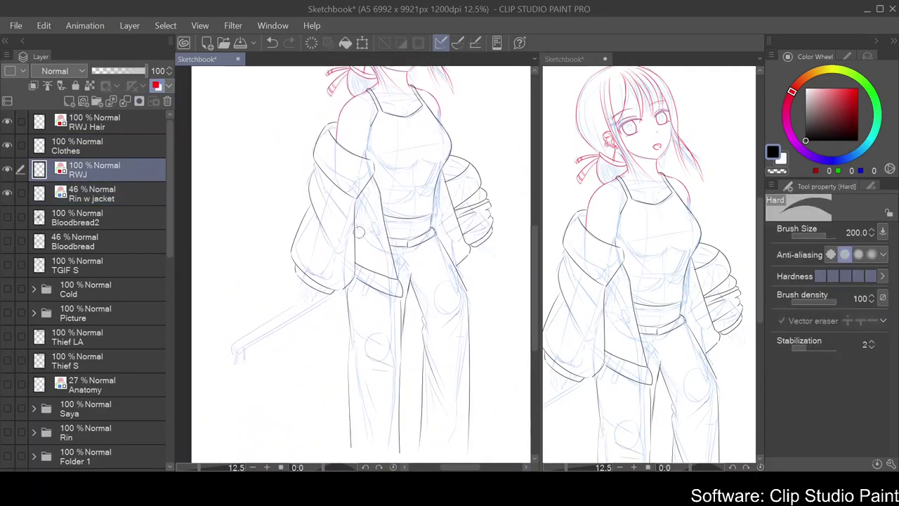
pyautogui.press('p')
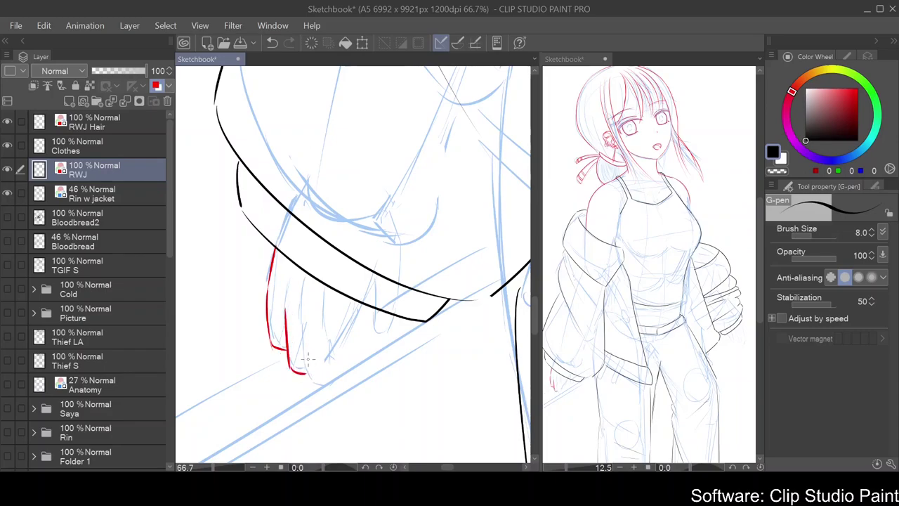
pyautogui.hotkey('ctrl', 'z')
pyautogui.hotkey('ctrl', 'z')
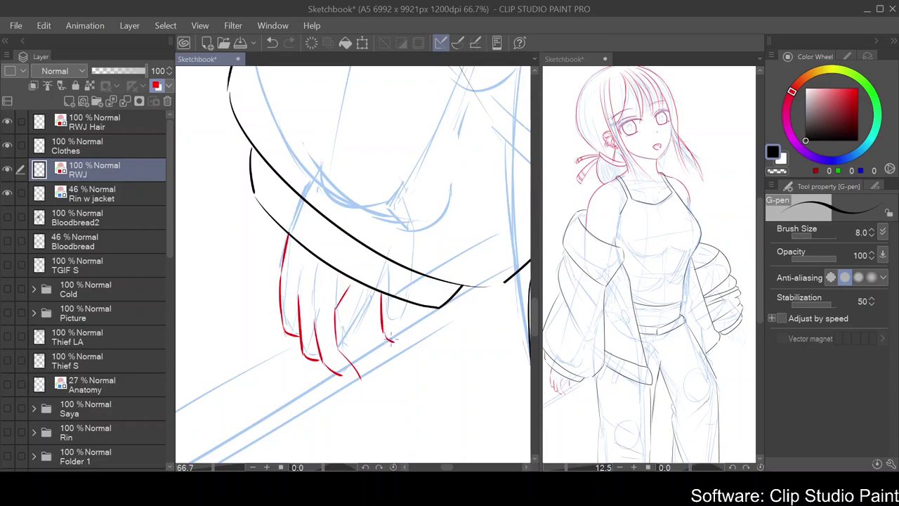
pyautogui.moveTo(394, 342); pyautogui.dragTo(410, 300)
pyautogui.scroll(4, 461, 246)
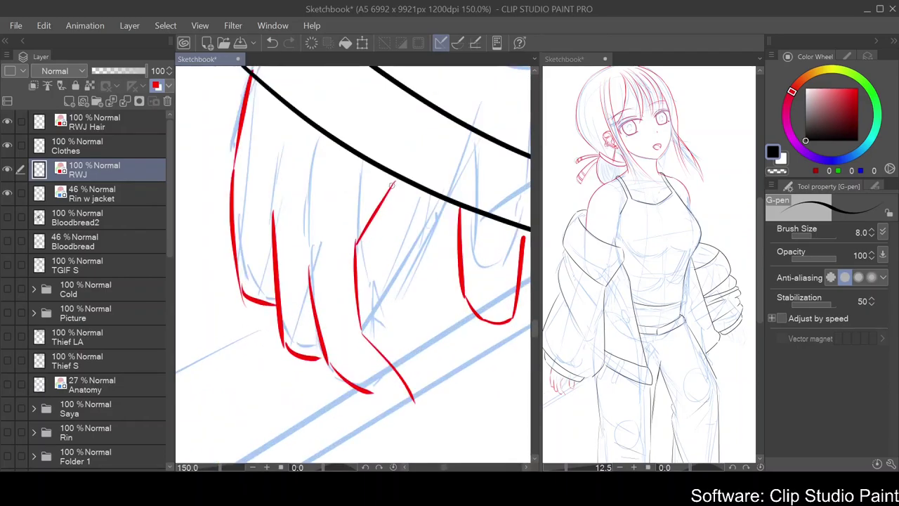
# Refine that hand with small fingertip curves and short separating lines between the fingers
pyautogui.moveTo(372, 250); pyautogui.dragTo(377, 323)
pyautogui.hotkey('ctrl', 'z')
pyautogui.scroll(-2, 401, 353)
pyautogui.scroll(3, 392, 257)
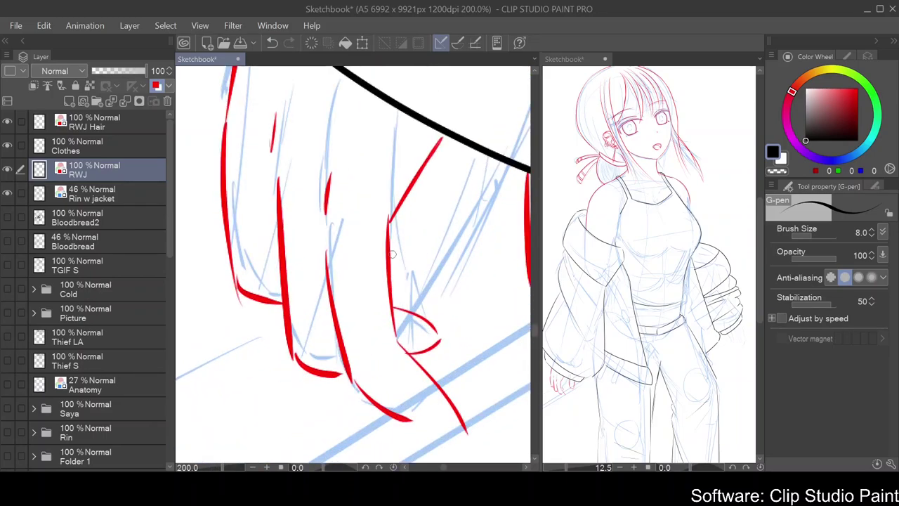
pyautogui.scroll(-8, 402, 275)
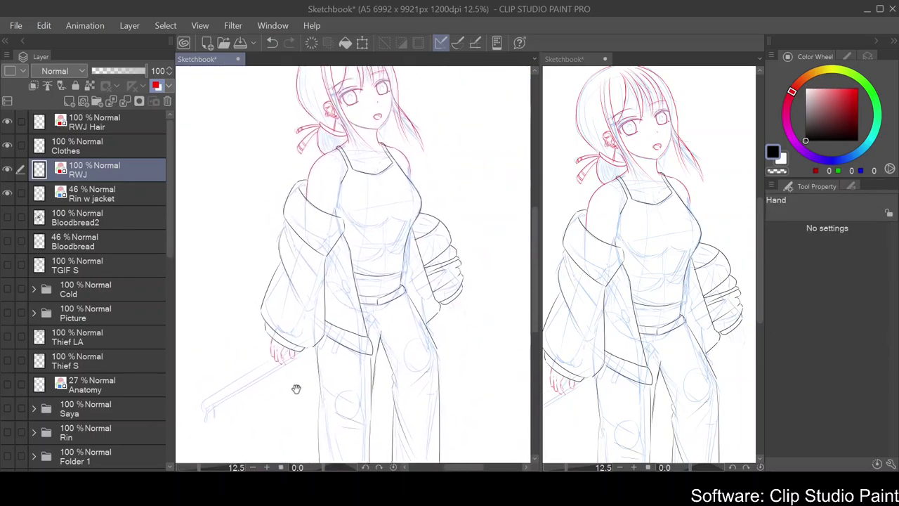
# Draw the other hand's outer edge, overlapping fingers and extended fingertip below the gathered sleeve's cuff
pyautogui.scroll(5, 463, 295)
pyautogui.moveTo(439, 225)
pyautogui.mouseDown()
pyautogui.moveTo(471, 285)
pyautogui.moveTo(483, 369)
pyautogui.mouseUp()
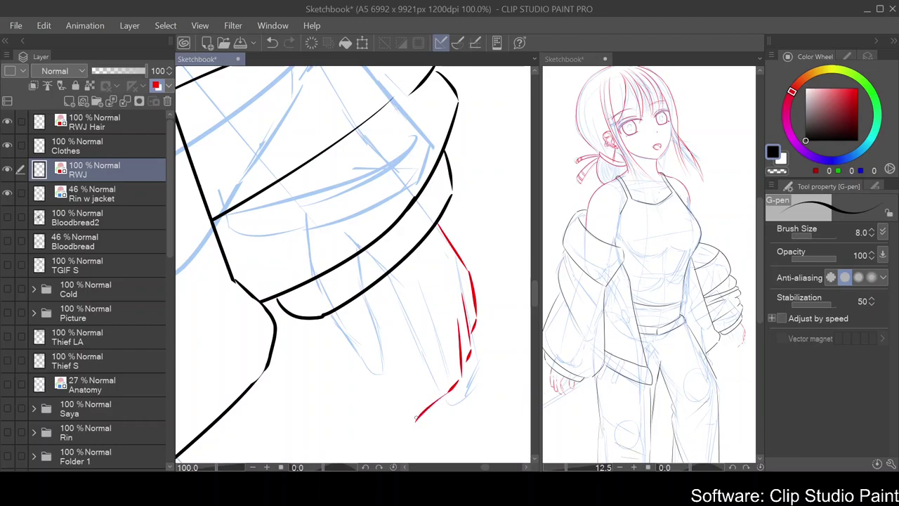
pyautogui.moveTo(424, 380); pyautogui.dragTo(416, 331)
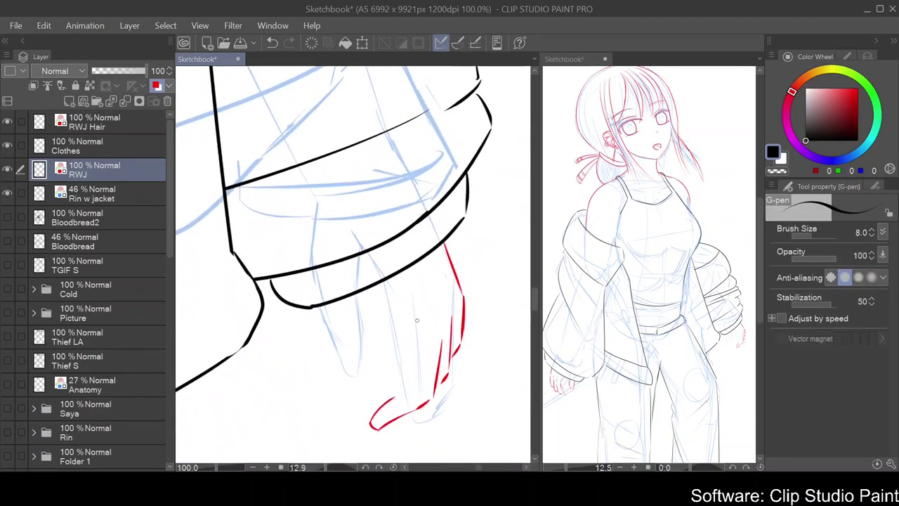
pyautogui.moveTo(410, 385)
pyautogui.mouseDown()
pyautogui.moveTo(394, 354)
pyautogui.moveTo(404, 380)
pyautogui.mouseUp()
# Complete that hand with the thumb, the palm-side line and the curled fingertips, trimming stray line ends
pyautogui.moveTo(326, 309)
pyautogui.mouseDown()
pyautogui.moveTo(345, 378)
pyautogui.moveTo(366, 320)
pyautogui.moveTo(419, 341)
pyautogui.mouseUp()
pyautogui.press('e')
pyautogui.moveTo(422, 380); pyautogui.dragTo(422, 327)
pyautogui.press('p')
pyautogui.scroll(-5, 431, 323)
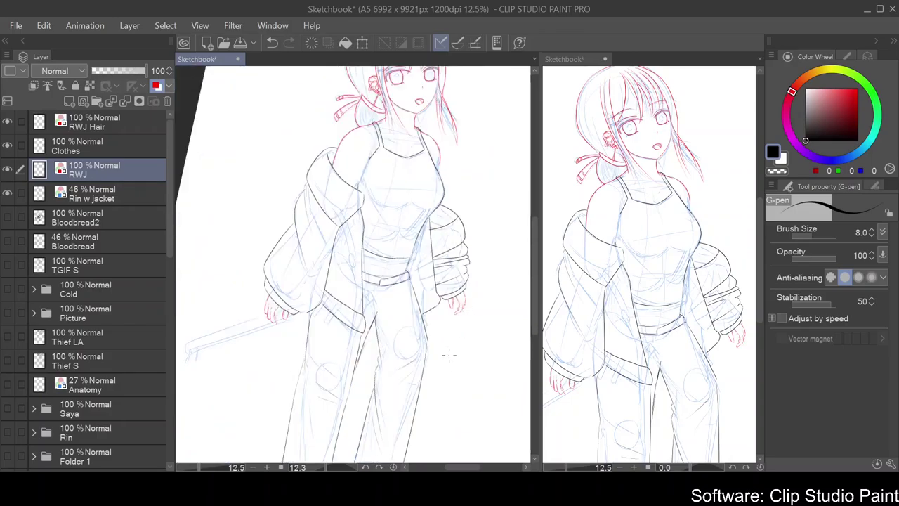
pyautogui.scroll(6, 433, 333)
pyautogui.scroll(-8, 434, 333)
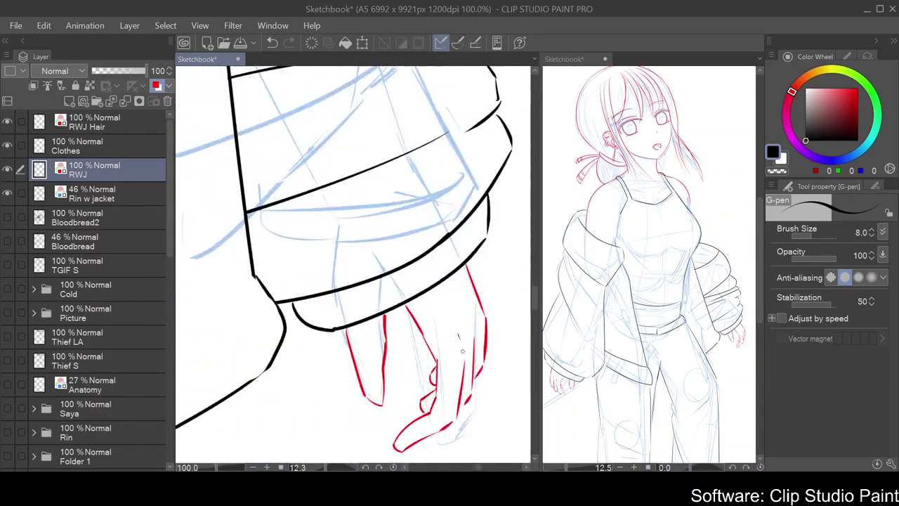
pyautogui.hotkey('shift', 'space')
# On the Clothes layer, ink a narrow folded strap loop hanging over the jacket's lower hem band
pyautogui.scroll(4, 414, 247)
pyautogui.click(105, 145)
pyautogui.moveTo(379, 272); pyautogui.dragTo(375, 206)
pyautogui.press('p')
pyautogui.moveTo(370, 202); pyautogui.dragTo(368, 285)
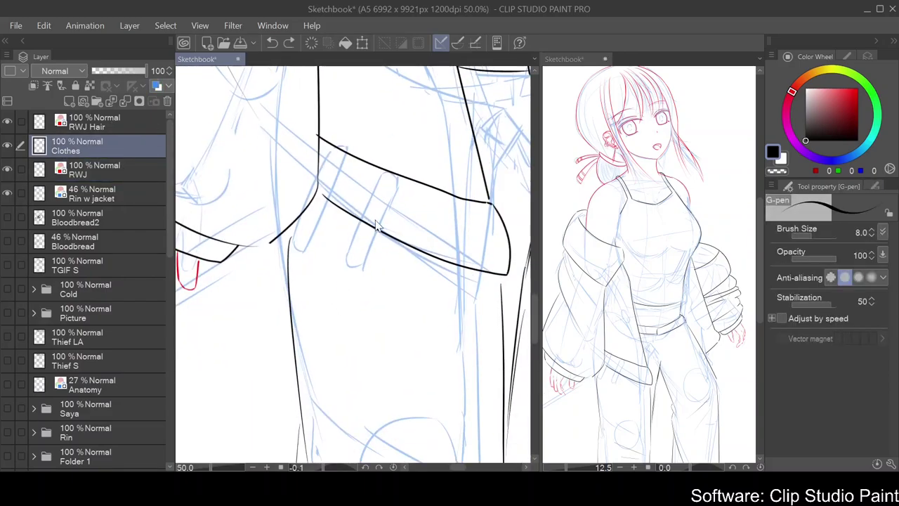
pyautogui.hotkey('ctrl', 'z')
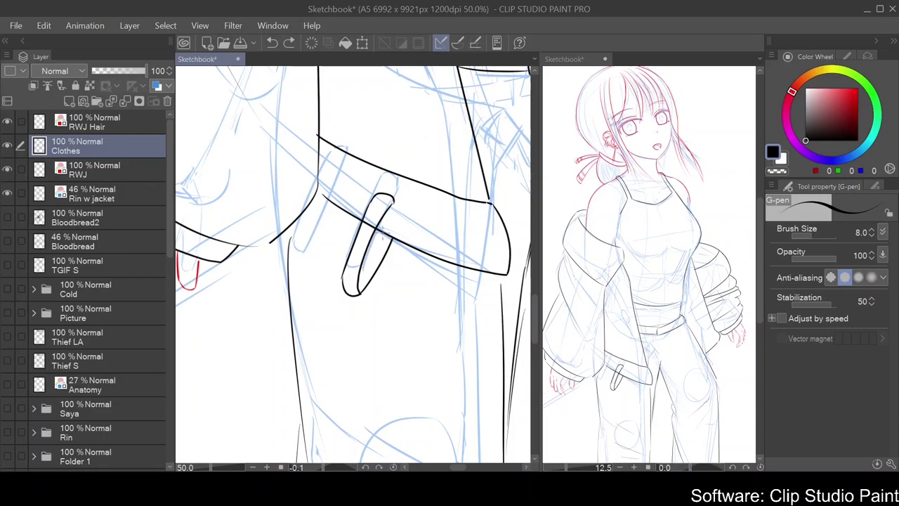
pyautogui.scroll(3, 379, 239)
pyautogui.moveTo(380, 239); pyautogui.dragTo(319, 177)
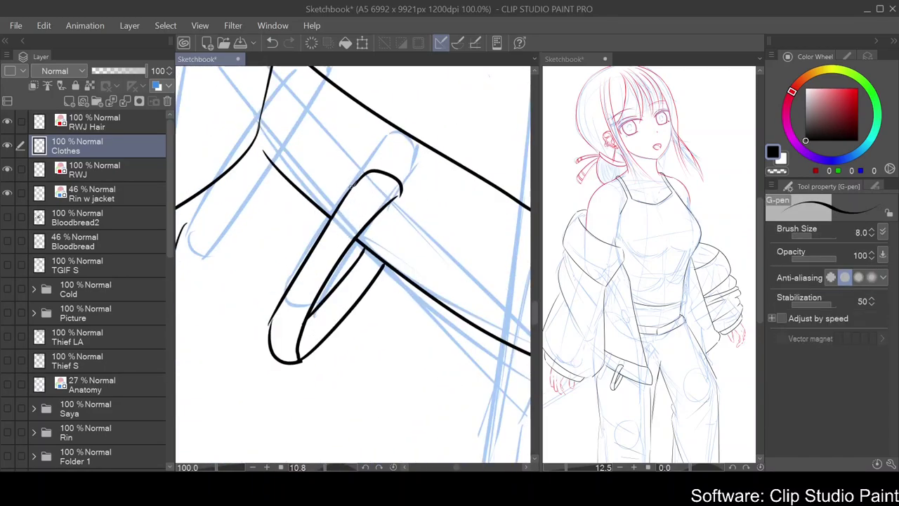
pyautogui.press('p')
pyautogui.press('p')
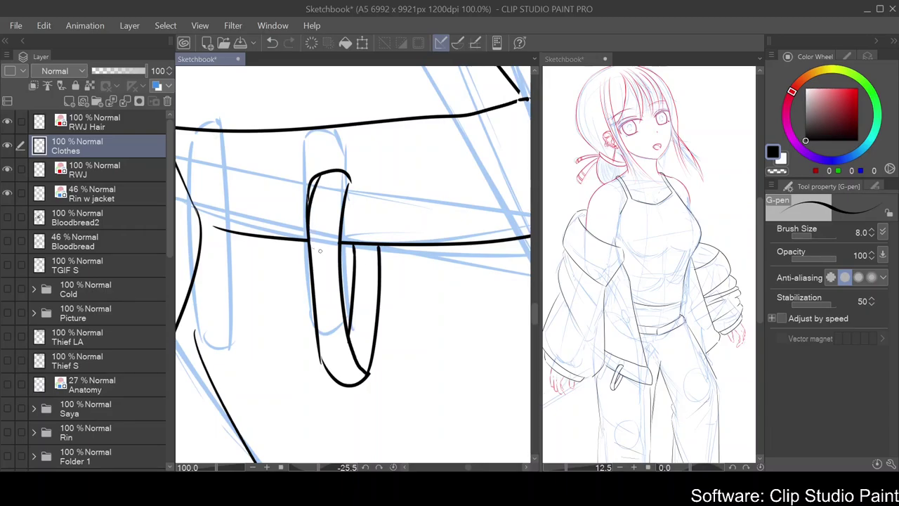
# Draw an eyelet with outer and inner rings around the strap's upper end, clearing the lines that overlap the strap
pyautogui.press('p')
pyautogui.moveTo(309, 169)
pyautogui.mouseDown()
pyautogui.moveTo(353, 161)
pyautogui.moveTo(353, 226)
pyautogui.mouseUp()
pyautogui.moveTo(326, 147); pyautogui.dragTo(321, 197)
pyautogui.press('e')
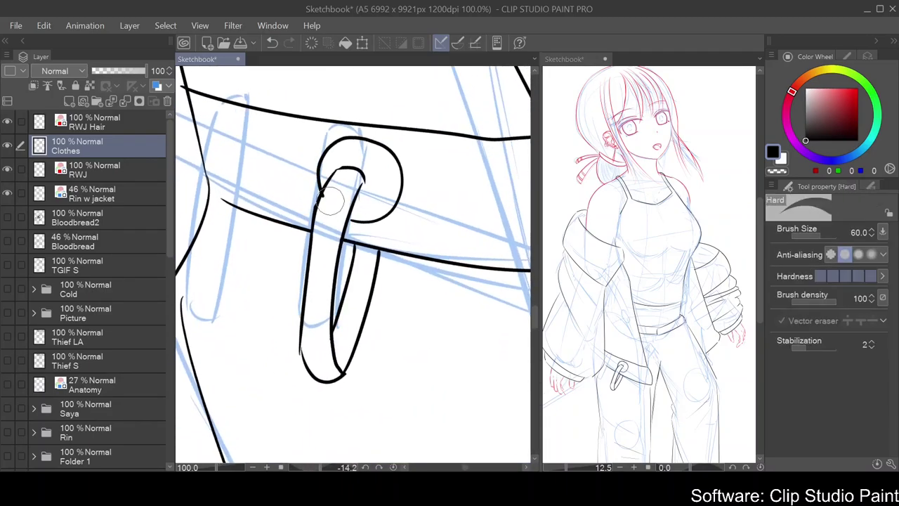
pyautogui.press('p')
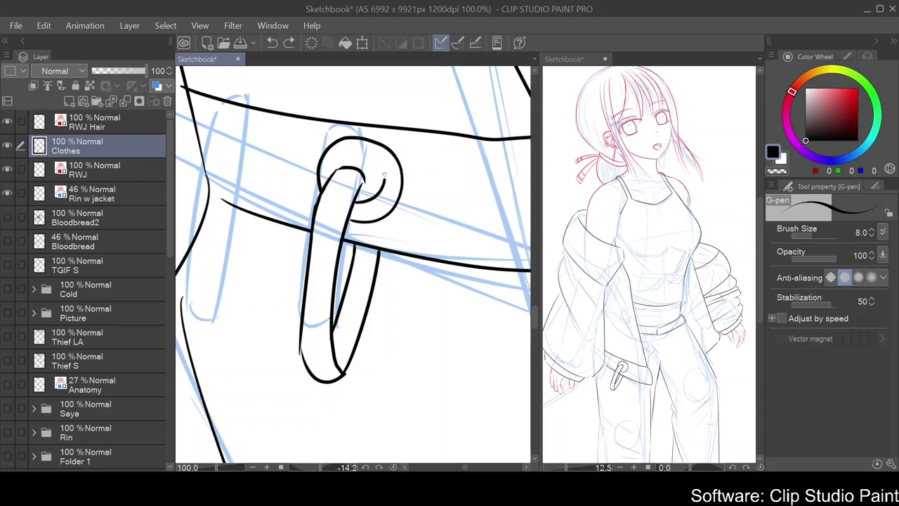
pyautogui.scroll(-3, 360, 155)
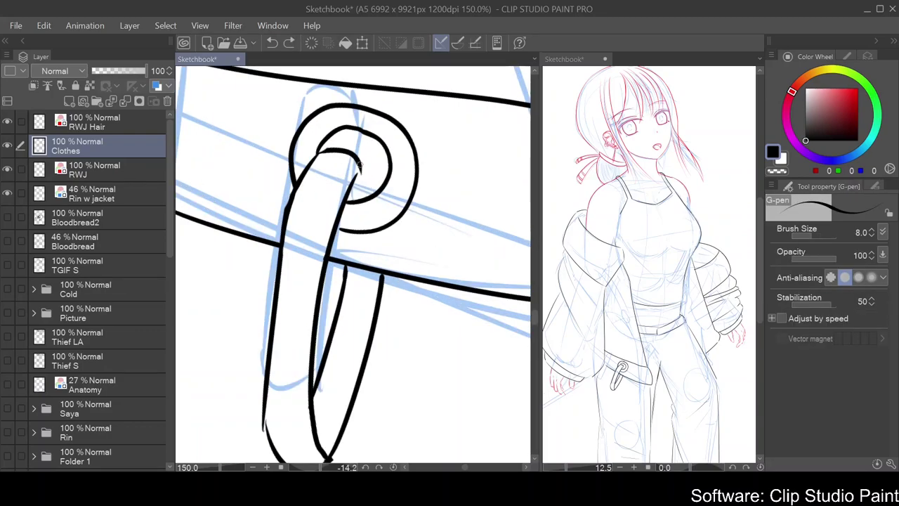
pyautogui.scroll(1, 397, 181)
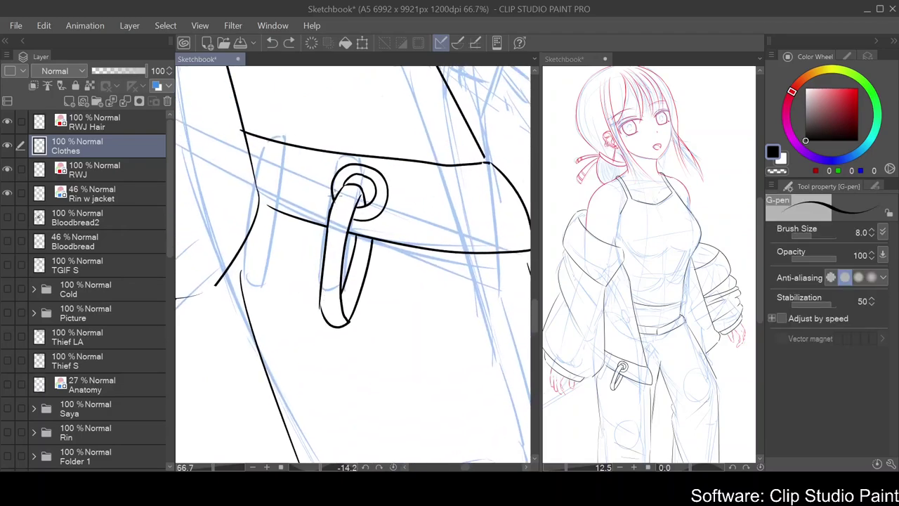
# Reshape the strap's lower end into a wider rounded loop and rework its inner fold line
pyautogui.press('e')
pyautogui.moveTo(309, 292); pyautogui.dragTo(344, 320)
pyautogui.scroll(4, 324, 299)
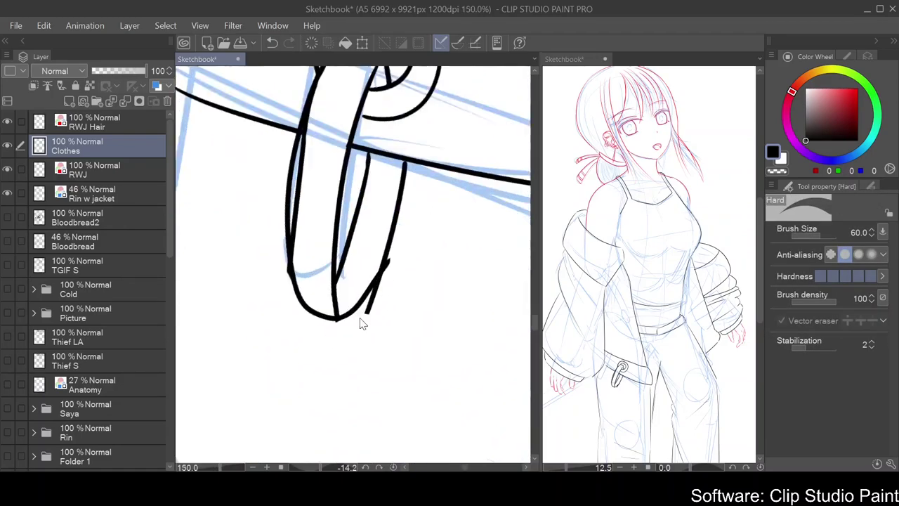
pyautogui.moveTo(317, 288); pyautogui.dragTo(321, 257)
pyautogui.press('p')
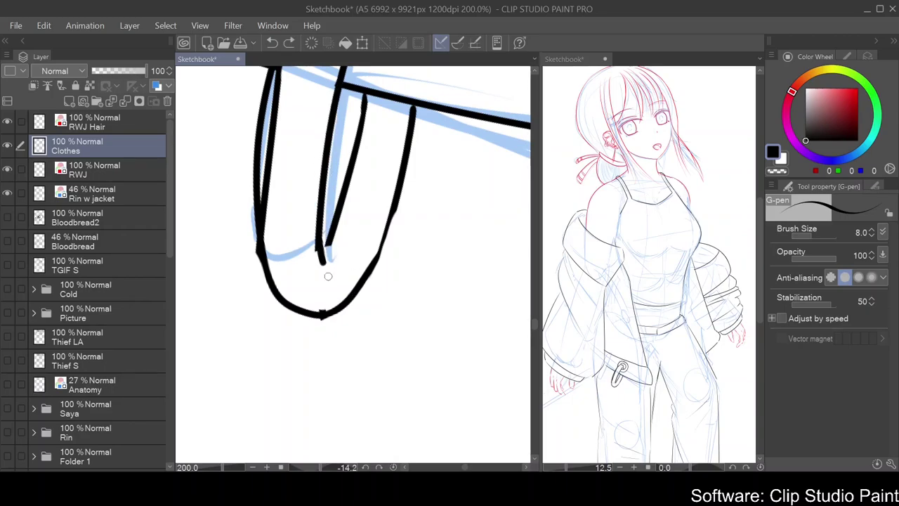
pyautogui.moveTo(325, 249); pyautogui.dragTo(353, 294)
# Erase the old side edge and stray line ends from the reshaped strap loop
pyautogui.scroll(-1, 380, 339)
pyautogui.press('e')
pyautogui.moveTo(302, 209)
pyautogui.mouseDown()
pyautogui.moveTo(297, 235)
pyautogui.moveTo(316, 106)
pyautogui.moveTo(296, 177)
pyautogui.mouseUp()
pyautogui.press('p')
pyautogui.press('e')
pyautogui.scroll(1, 307, 327)
pyautogui.scroll(-1, 307, 327)
pyautogui.scroll(-6, 307, 327)
# Draw a second hanging strap loop beside the first, near the hem band's outer corner, and clear the overlapping hem line
pyautogui.moveTo(480, 316); pyautogui.dragTo(439, 227)
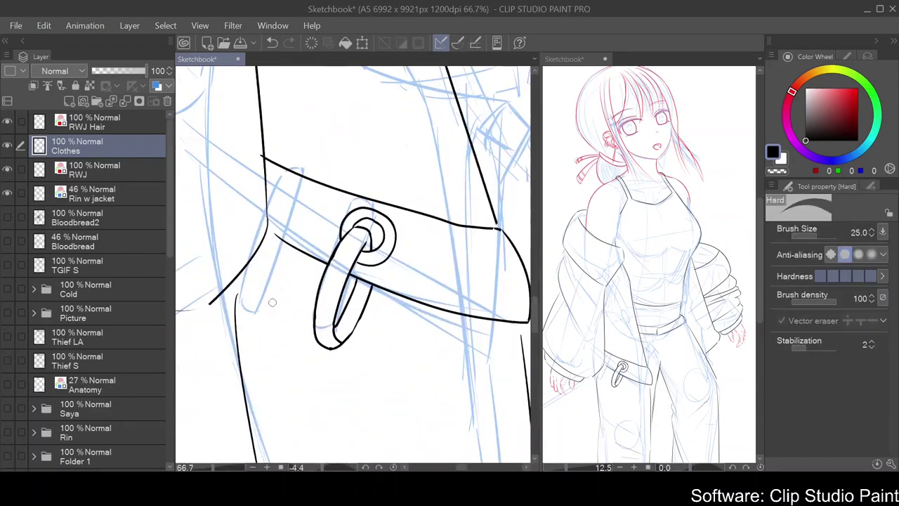
pyautogui.moveTo(257, 250); pyautogui.dragTo(258, 295)
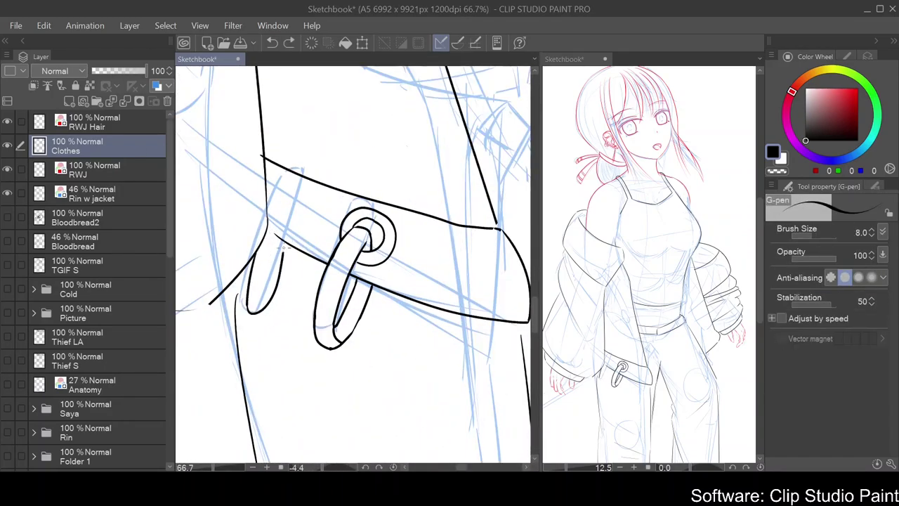
pyautogui.scroll(3, 282, 248)
pyautogui.press('e')
pyautogui.moveTo(298, 234)
pyautogui.mouseDown()
pyautogui.moveTo(330, 210)
pyautogui.moveTo(300, 424)
pyautogui.moveTo(372, 331)
pyautogui.moveTo(419, 234)
pyautogui.mouseUp()
pyautogui.press('p')
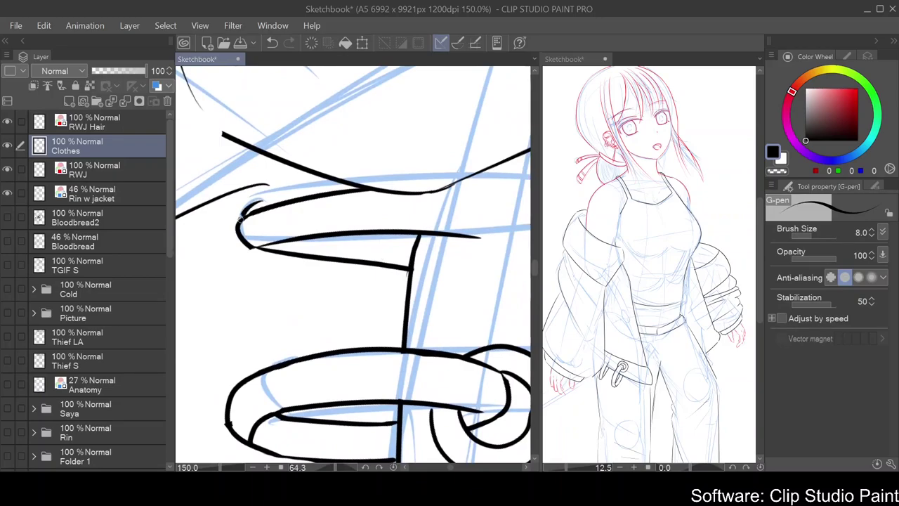
# Clean the second strap's lower end and extend its sides up across the hem band into a rounded top
pyautogui.press('e')
pyautogui.moveTo(244, 213); pyautogui.dragTo(241, 257)
pyautogui.moveTo(337, 201)
pyautogui.mouseDown()
pyautogui.moveTo(271, 227)
pyautogui.moveTo(285, 339)
pyautogui.mouseUp()
pyautogui.press('p')
pyautogui.moveTo(279, 149)
pyautogui.mouseDown()
pyautogui.moveTo(326, 255)
pyautogui.moveTo(303, 247)
pyautogui.mouseUp()
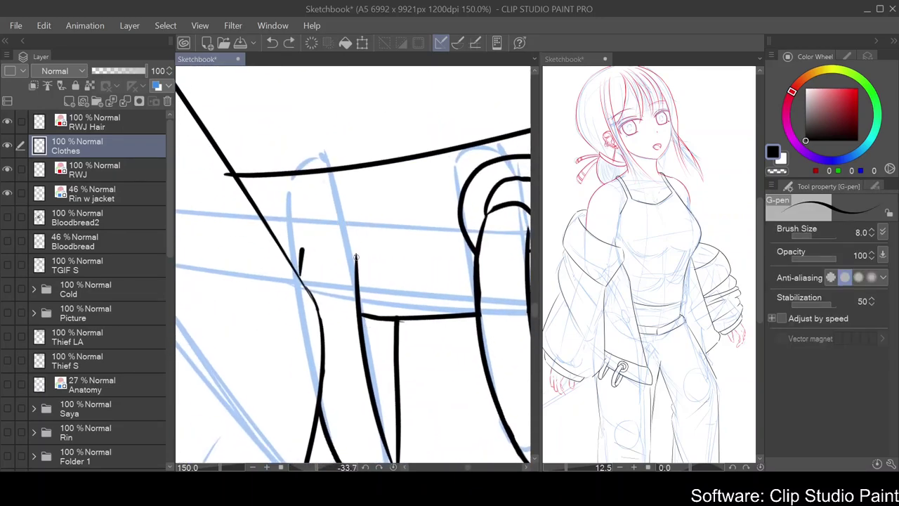
pyautogui.moveTo(339, 224)
pyautogui.mouseDown()
pyautogui.moveTo(356, 256)
pyautogui.moveTo(331, 228)
pyautogui.mouseUp()
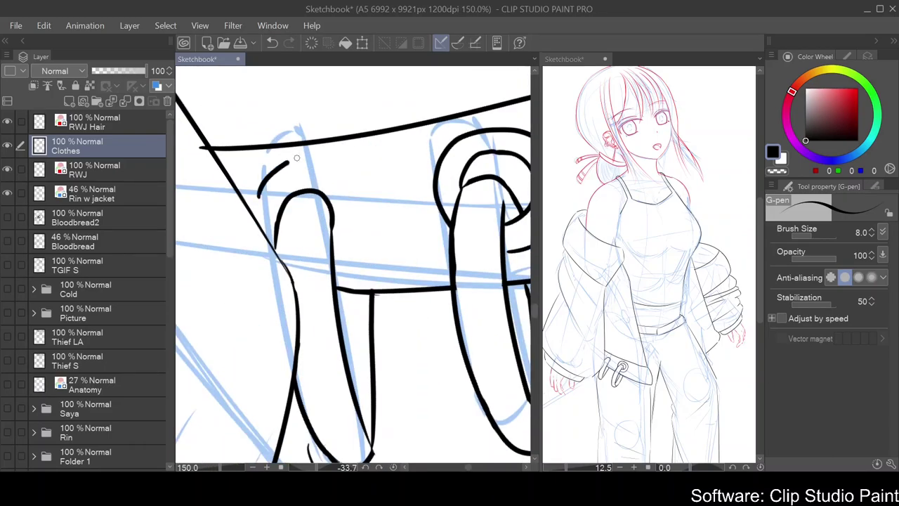
# Draw the second strap's eyelet rings on the hem band and tidy where they meet the jacket edge
pyautogui.moveTo(290, 160)
pyautogui.mouseDown()
pyautogui.moveTo(367, 219)
pyautogui.moveTo(333, 266)
pyautogui.mouseUp()
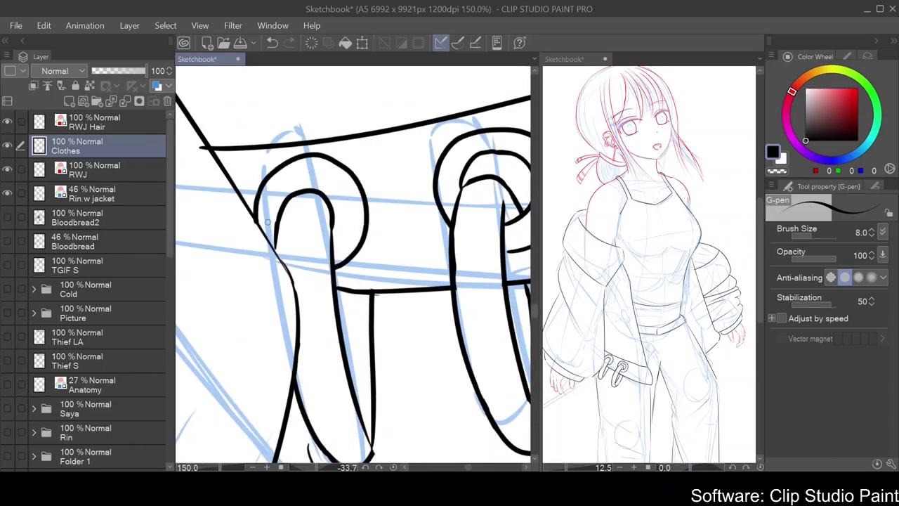
pyautogui.press('e')
pyautogui.press('p')
pyautogui.scroll(-5, 330, 248)
pyautogui.moveTo(382, 281); pyautogui.dragTo(350, 328)
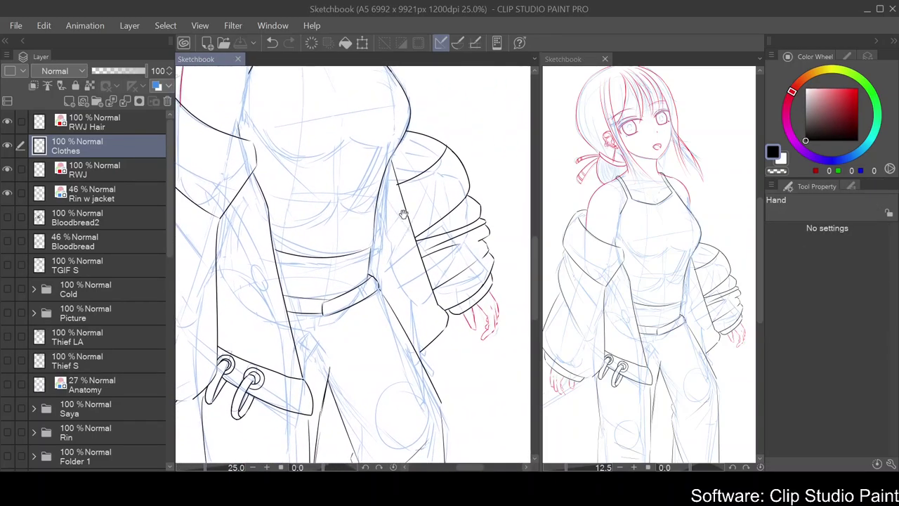
# Draw a short rounded strap with a surrounding eyelet ring on the opposite jacket side's hem, below the gathered sleeve
pyautogui.scroll(5, 406, 219)
pyautogui.scroll(-5, 401, 190)
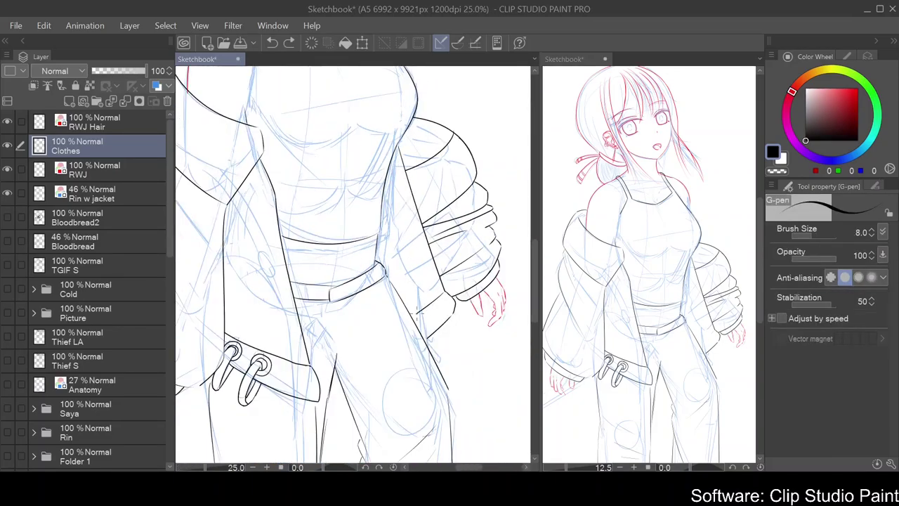
pyautogui.scroll(-2, 430, 303)
pyautogui.scroll(5, 437, 357)
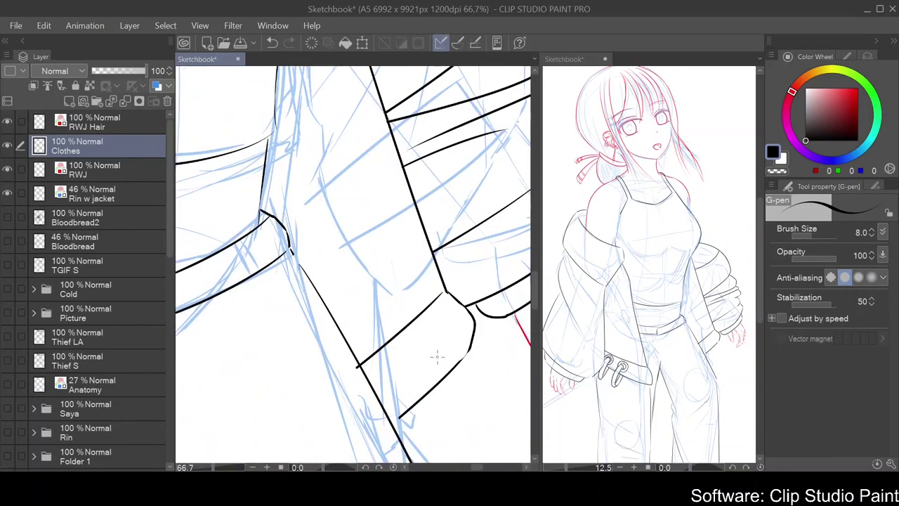
pyautogui.scroll(4, 463, 359)
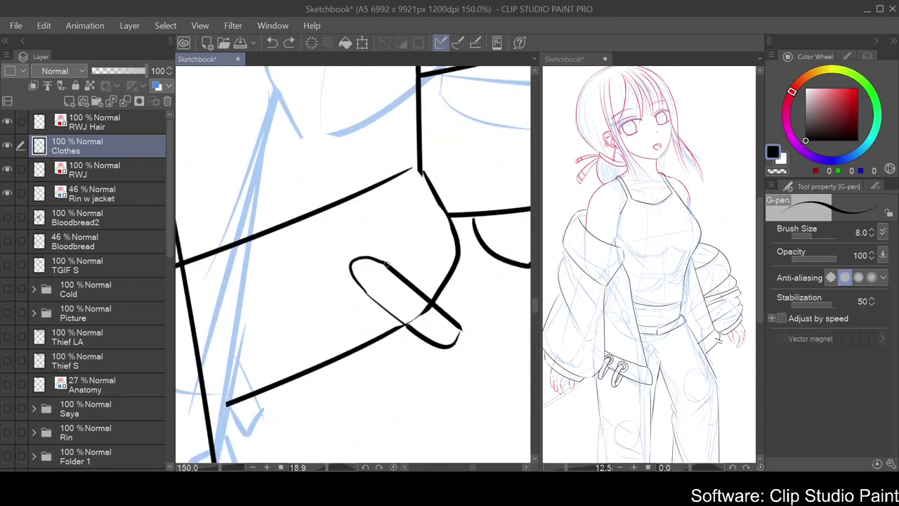
pyautogui.moveTo(371, 309)
pyautogui.mouseDown()
pyautogui.moveTo(323, 254)
pyautogui.moveTo(403, 278)
pyautogui.mouseUp()
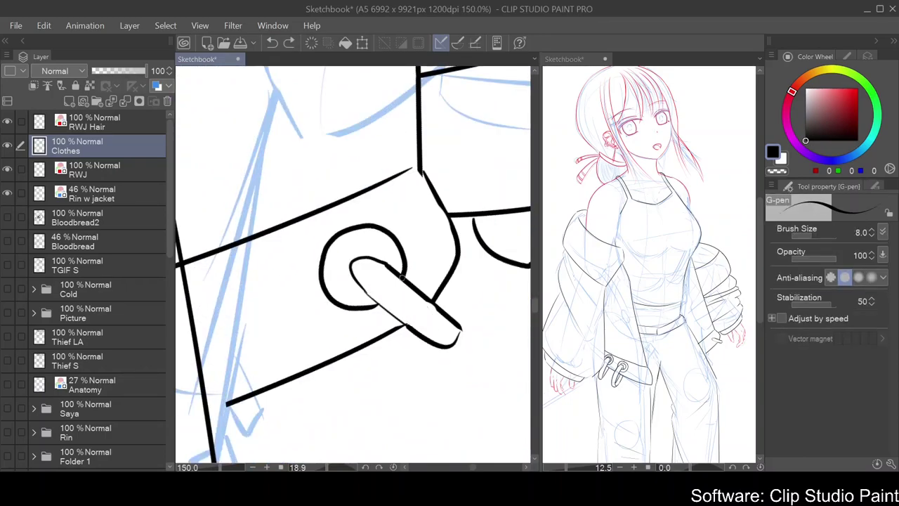
pyautogui.hotkey('ctrl', '0')
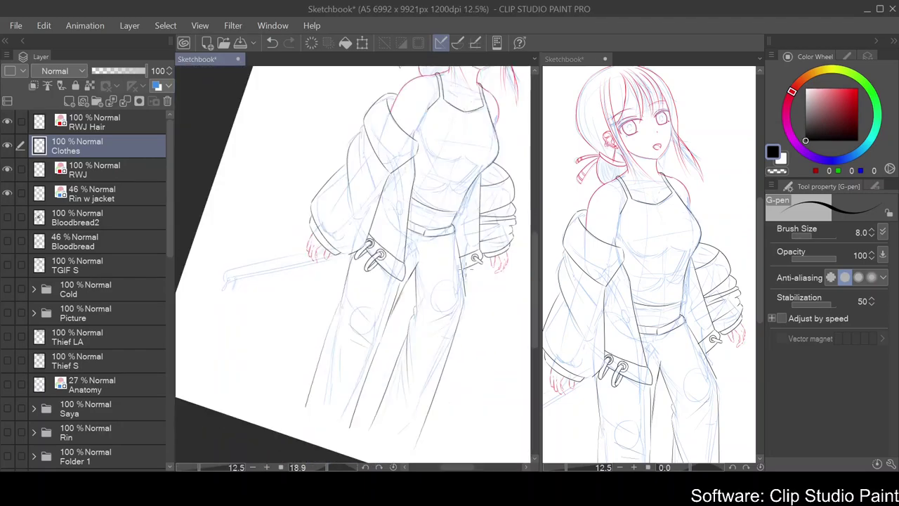
# Save the drawing and turn off the red layer colour on RWJ Hair and RWJ, checking them against the sketch
pyautogui.hotkey('ctrl', 's')
pyautogui.click(77, 121)
pyautogui.click(156, 86)
pyautogui.click(7, 193)
pyautogui.scroll(-2, 458, 223)
pyautogui.scroll(4, 458, 223)
pyautogui.click(77, 170)
pyautogui.click(7, 193)
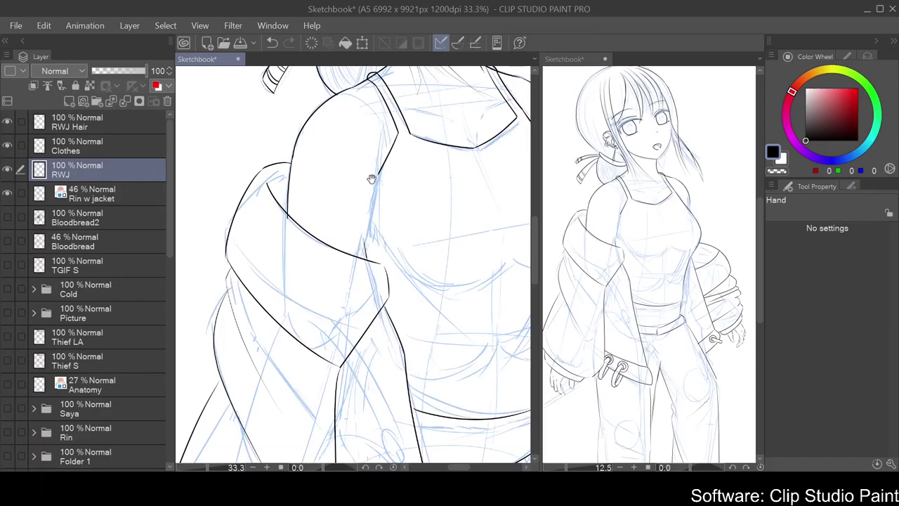
# Check the underarm line on RWJ against the sketch and hide the Rin w jacket layer
pyautogui.scroll(2, 327, 211)
pyautogui.press('p')
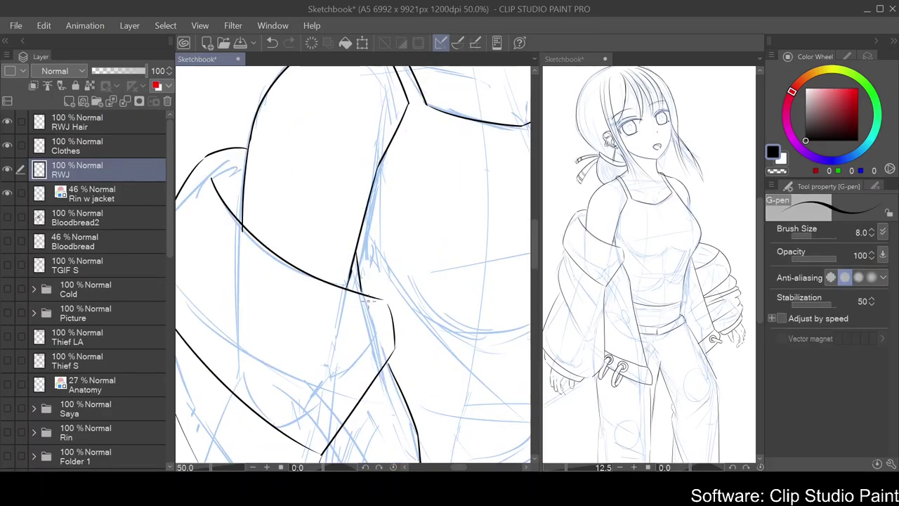
pyautogui.scroll(-4, 366, 298)
pyautogui.click(7, 193)
pyautogui.scroll(3, 211, 195)
pyautogui.scroll(-5, 406, 259)
pyautogui.press('h')
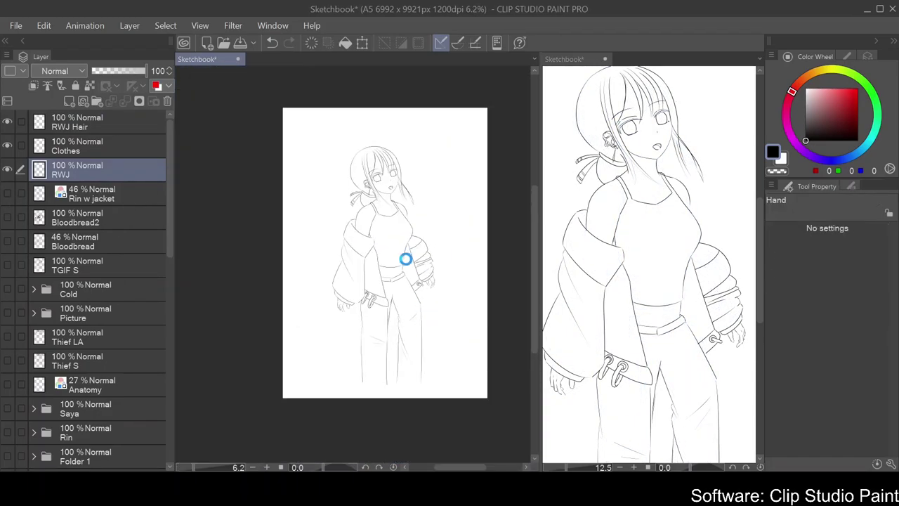
# Retouch the underarm crease where the arm meets the jacket's folded collar, and undo the last pen stroke
pyautogui.scroll(5, 406, 259)
pyautogui.scroll(1, 297, 257)
pyautogui.scroll(-1, 297, 257)
pyautogui.press('e')
pyautogui.moveTo(266, 283)
pyautogui.mouseDown()
pyautogui.moveTo(338, 241)
pyautogui.moveTo(309, 288)
pyautogui.moveTo(288, 376)
pyautogui.mouseUp()
pyautogui.scroll(3, 339, 241)
pyautogui.press('p')
pyautogui.moveTo(331, 205); pyautogui.dragTo(281, 385)
pyautogui.hotkey('ctrl', 'z')
pyautogui.scroll(-4, 244, 236)
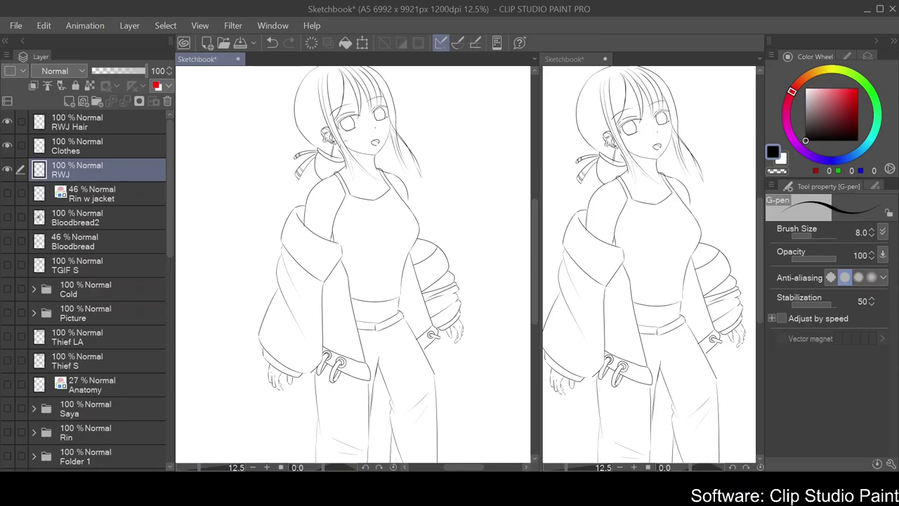
# Smooth the tank top's side line through the underarm on RWJ and erase the old bend beside it
pyautogui.scroll(4, 366, 198)
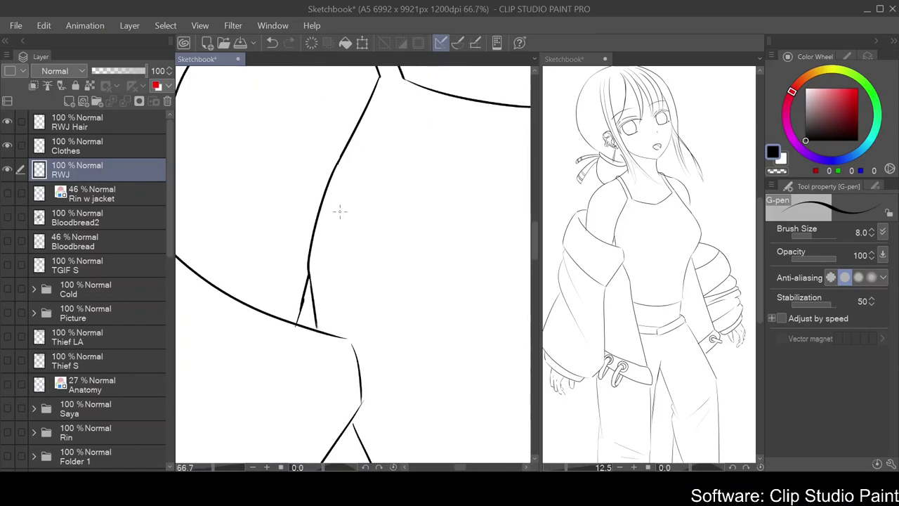
pyautogui.moveTo(318, 223)
pyautogui.mouseDown()
pyautogui.moveTo(309, 299)
pyautogui.moveTo(318, 309)
pyautogui.moveTo(307, 243)
pyautogui.mouseUp()
pyautogui.press('e')
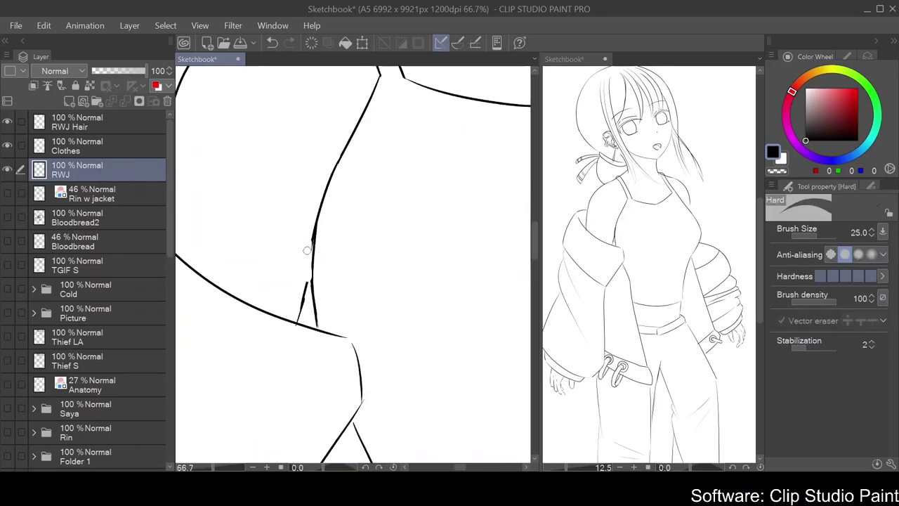
pyautogui.moveTo(309, 281); pyautogui.dragTo(317, 222)
pyautogui.press('p')
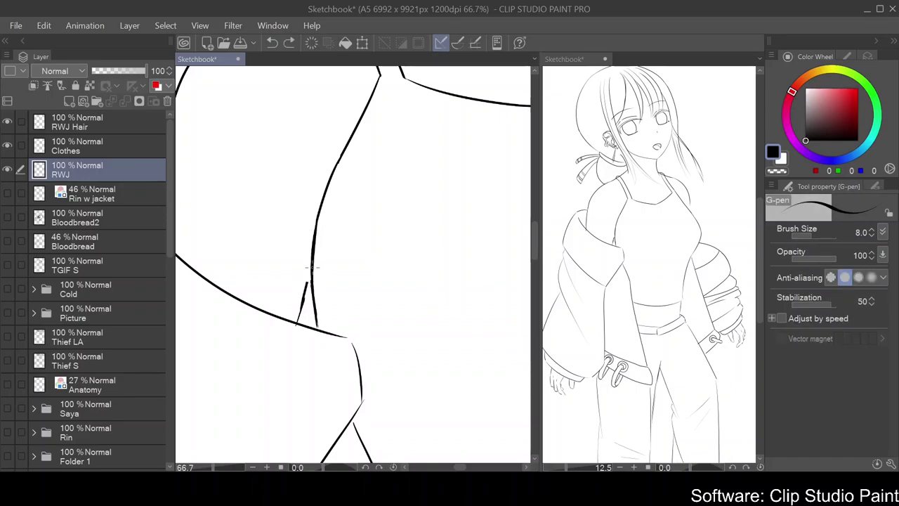
pyautogui.scroll(-4, 302, 239)
pyautogui.scroll(4, 302, 232)
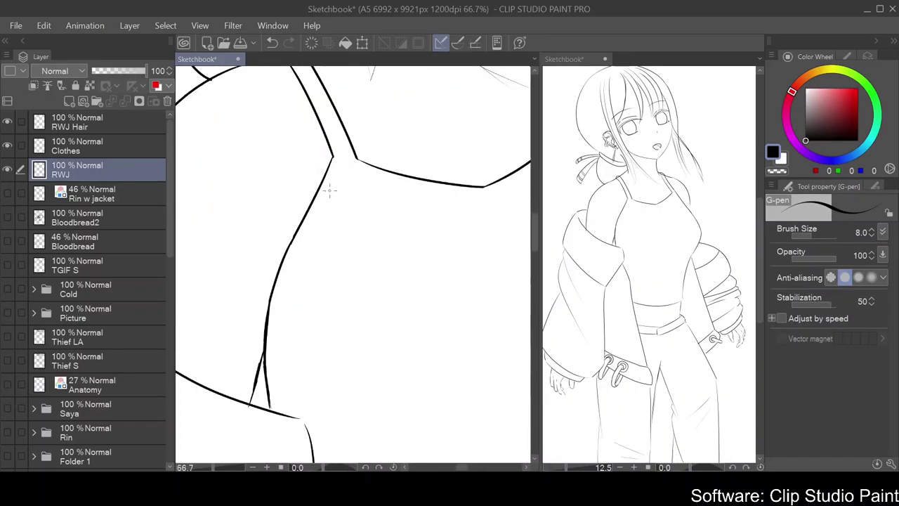
# Erase the upper armhole line on RWJ and redraw it on Clothes as a curve from the strap down to the underarm
pyautogui.press('e')
pyautogui.hotkey('alt', ']')
pyautogui.moveTo(330, 165); pyautogui.dragTo(301, 227)
pyautogui.press('p')
pyautogui.hotkey('ctrl', 'z')
pyautogui.press('p')
pyautogui.hotkey('ctrl', 'z')
pyautogui.press('p')
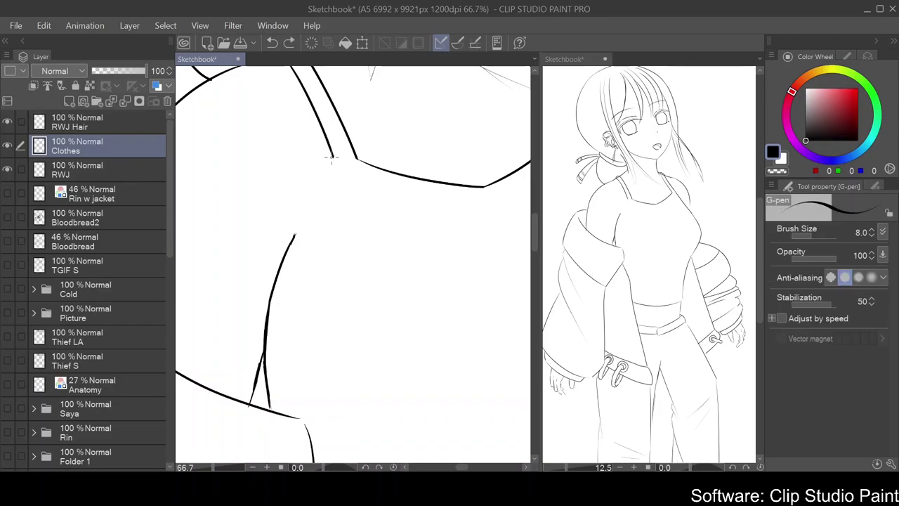
pyautogui.hotkey('ctrl', 'z')
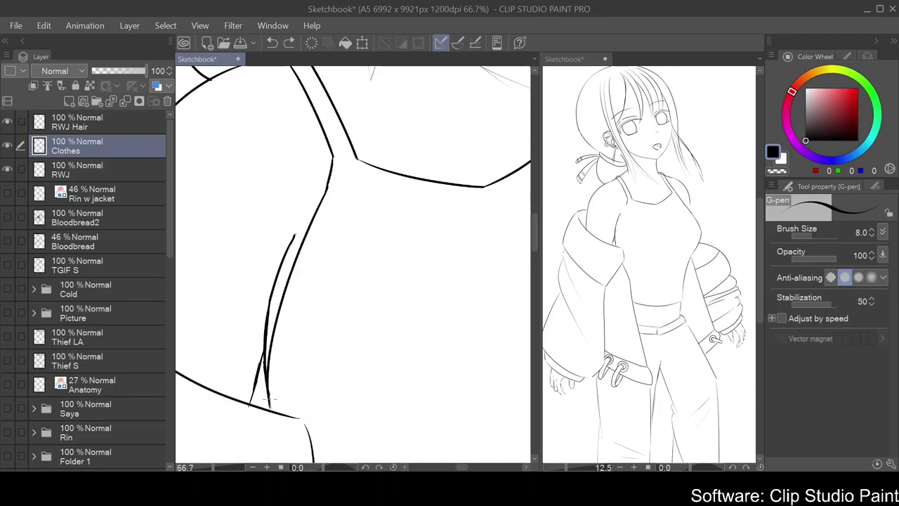
# Erase the old side line on RWJ and connect the underarm crease to the new tank top edge
pyautogui.press('e')
pyautogui.hotkey('alt', '[')
pyautogui.hotkey('alt', ']')
pyautogui.moveTo(288, 249); pyautogui.dragTo(268, 303)
pyautogui.hotkey('alt', '[')
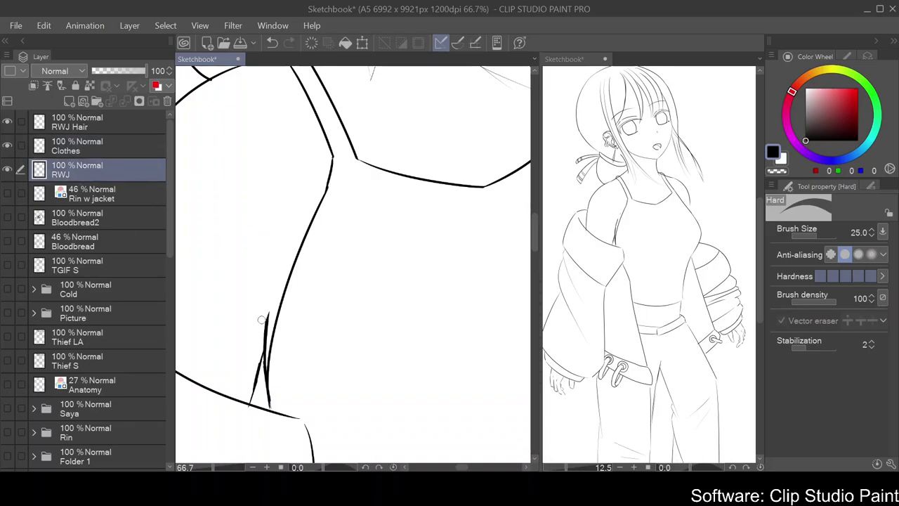
pyautogui.hotkey('alt', ']')
pyautogui.press('p')
pyautogui.scroll(3, 259, 338)
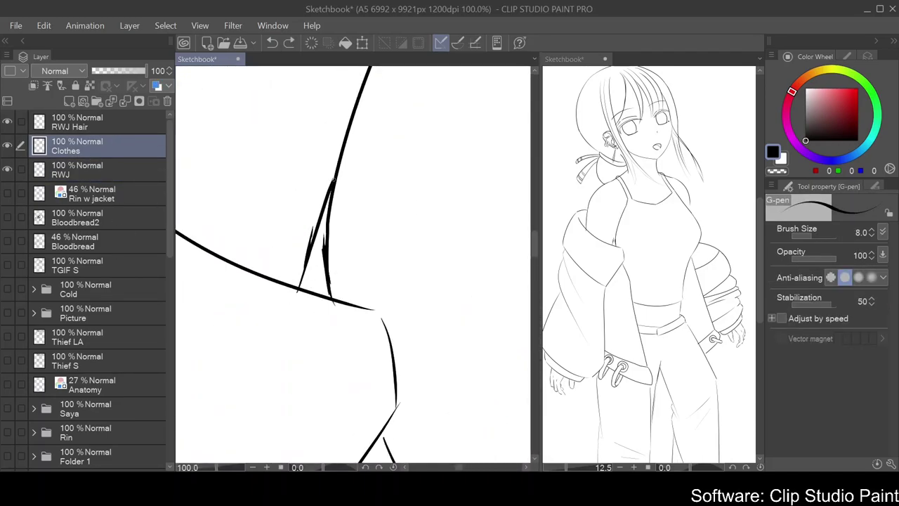
# Trim the leftover underarm strokes on RWJ and show the Rin w jacket sketch again
pyautogui.press('e')
pyautogui.click(123, 169)
pyautogui.scroll(-7, 405, 233)
pyautogui.moveTo(405, 233); pyautogui.dragTo(329, 240)
pyautogui.scroll(6, 265, 223)
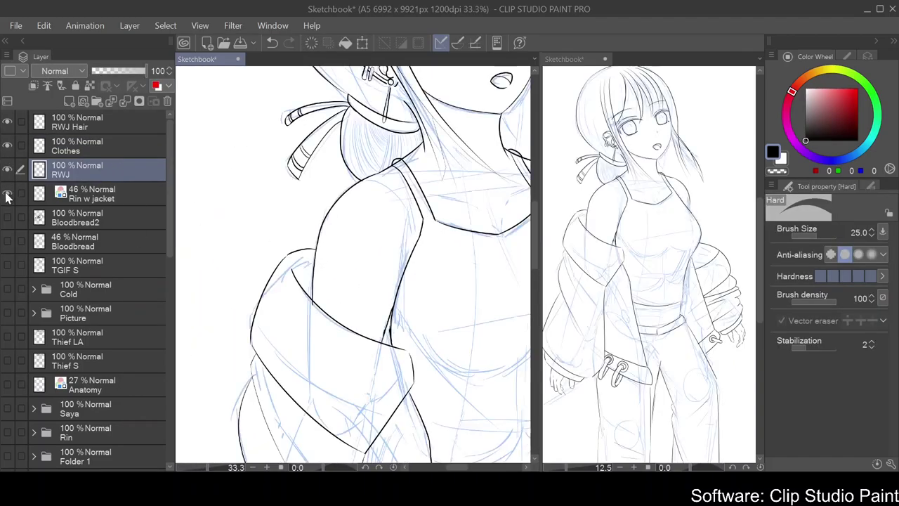
# Compare the Clothes and RWJ line art, and trim the tank top's side line where it overshoots the jacket collar on Clothes
pyautogui.hotkey('alt', ']')
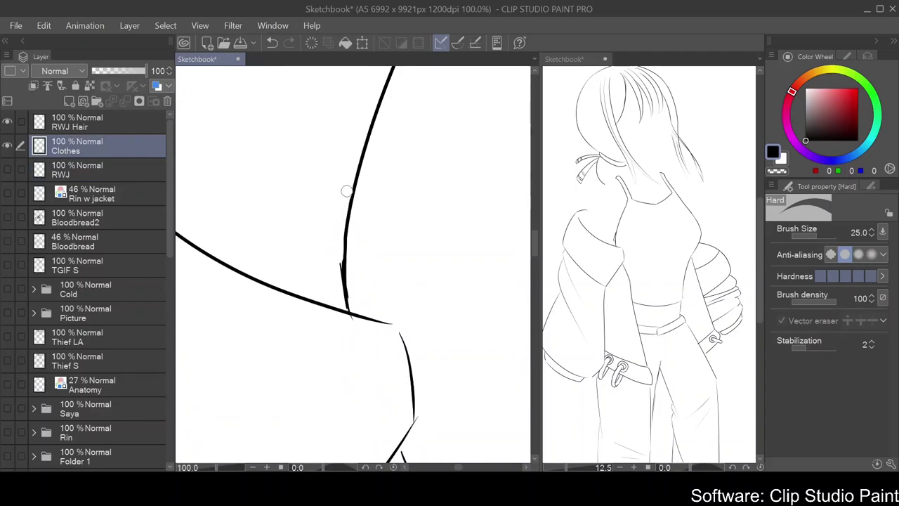
pyautogui.scroll(-6, 346, 192)
pyautogui.click(7, 121)
pyautogui.click(7, 122)
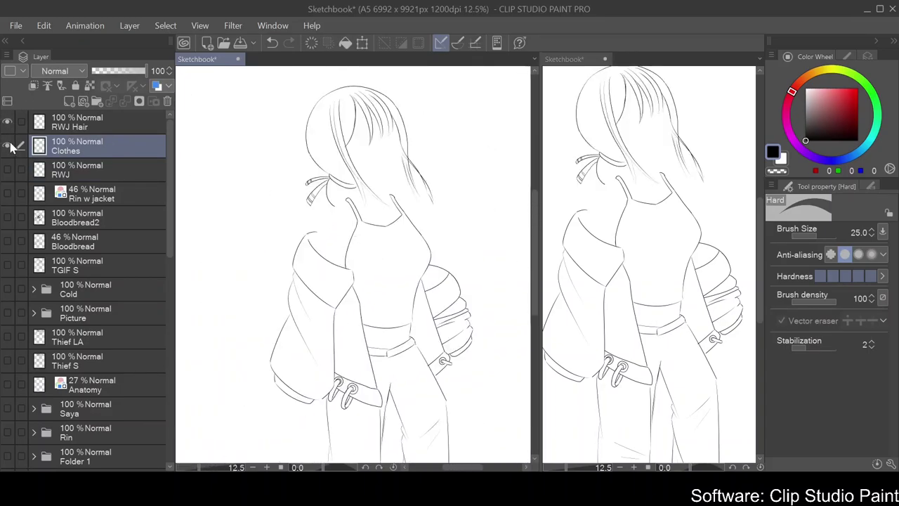
pyautogui.click(7, 170)
pyautogui.scroll(6, 379, 303)
pyautogui.hotkey('alt', '[')
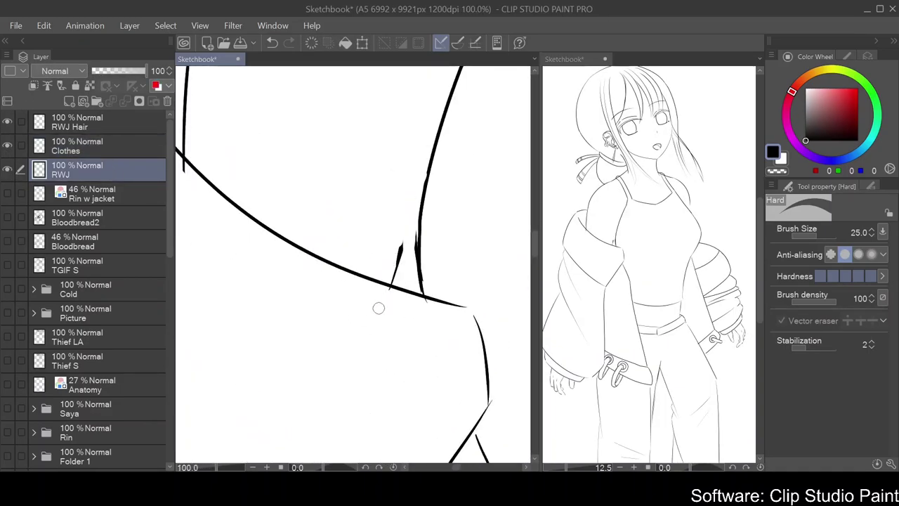
pyautogui.hotkey('alt', ']')
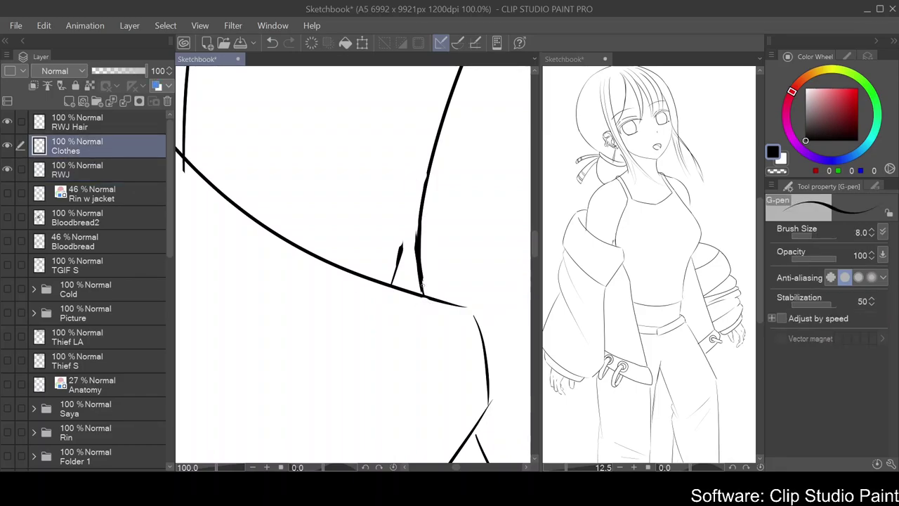
# Ink the underarm crease on RWJ from the tank top's side line down to the jacket collar and erase the excess
pyautogui.click(84, 170)
pyautogui.click(7, 146)
pyautogui.moveTo(418, 230); pyautogui.dragTo(405, 232)
pyautogui.hotkey('ctrl', 'z')
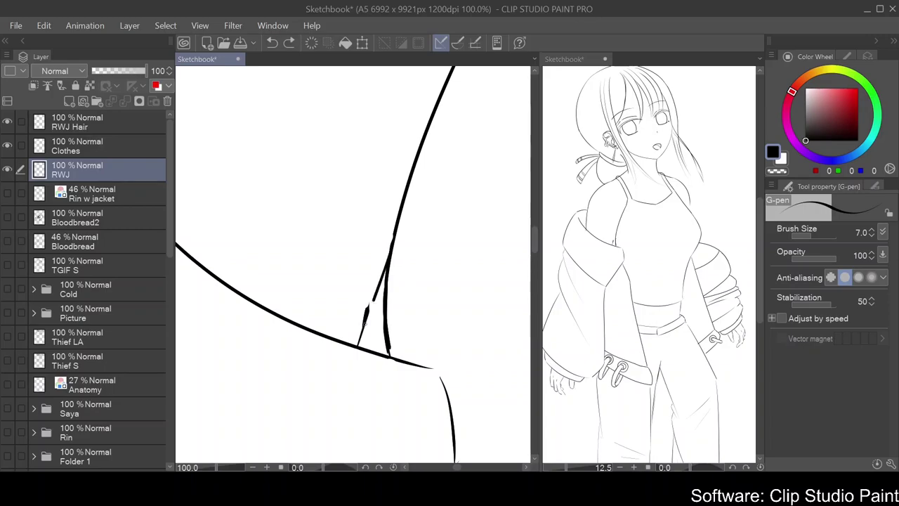
pyautogui.press('e')
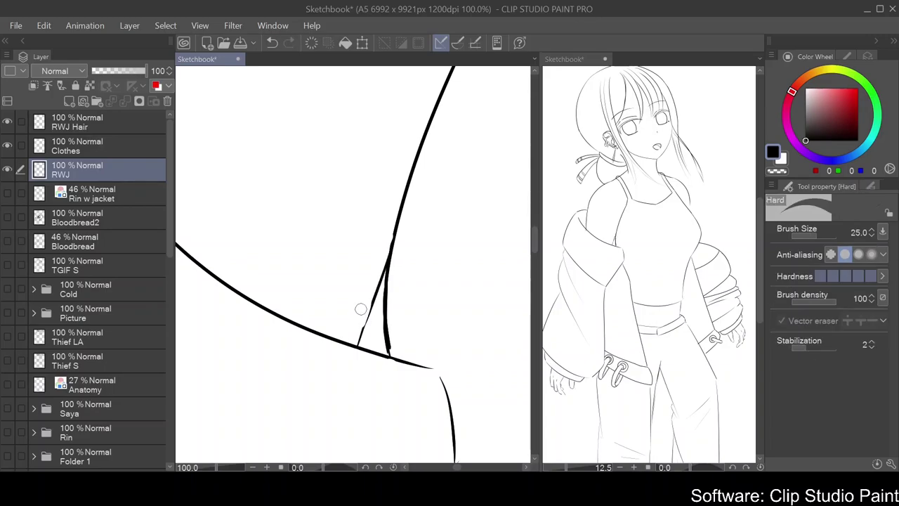
pyautogui.scroll(-6, 358, 316)
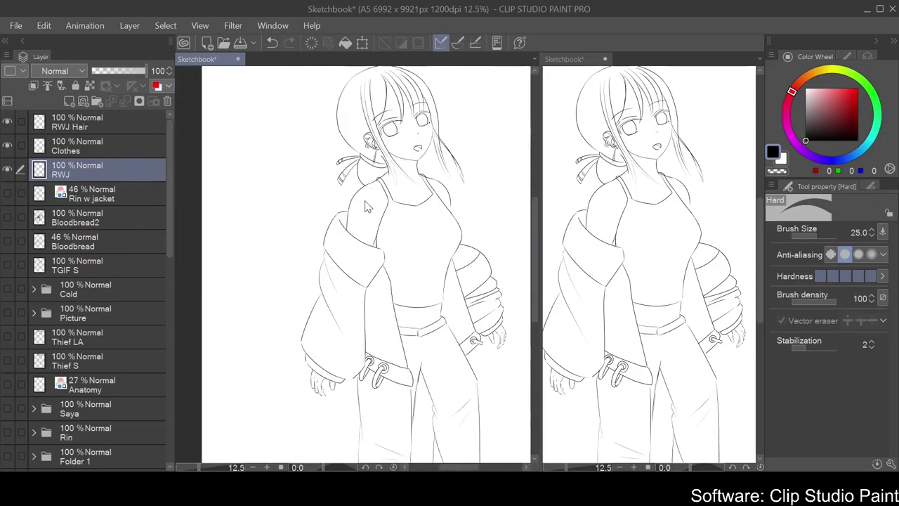
pyautogui.click(7, 146)
pyautogui.click(7, 145)
# Extend the far upper arm's outline on RWJ down to the edge of the tank top
pyautogui.scroll(6, 370, 186)
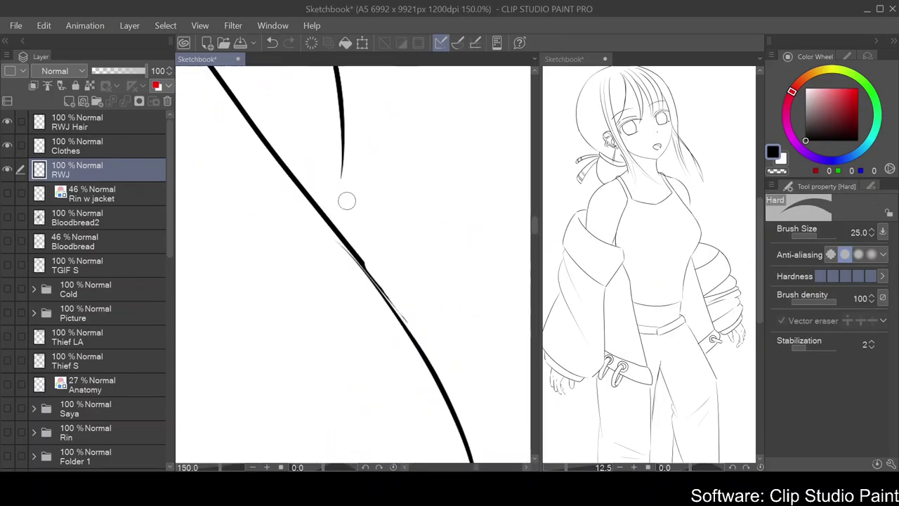
pyautogui.press('p')
pyautogui.moveTo(337, 70); pyautogui.dragTo(333, 225)
pyautogui.scroll(-3, 337, 211)
pyautogui.scroll(3, 338, 196)
pyautogui.press('e')
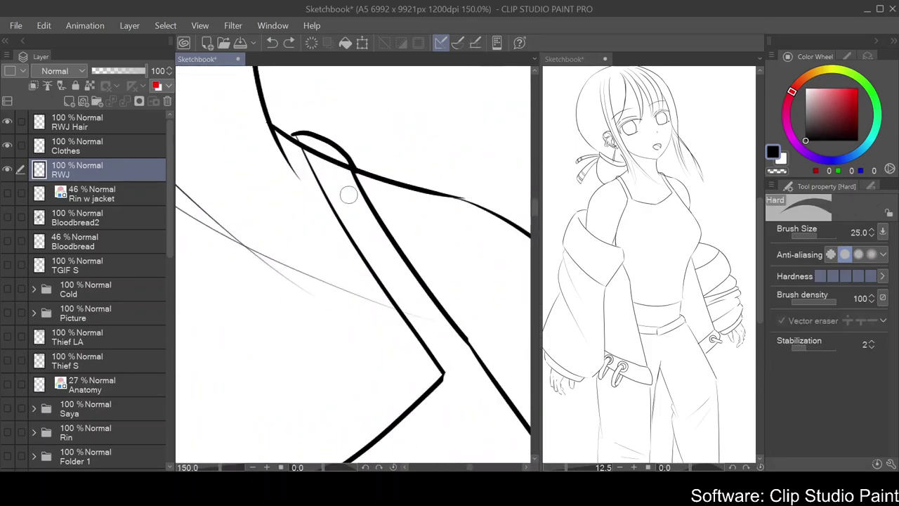
pyautogui.hotkey('ctrl', 'z')
pyautogui.scroll(-5, 344, 182)
pyautogui.moveTo(351, 175); pyautogui.dragTo(317, 237)
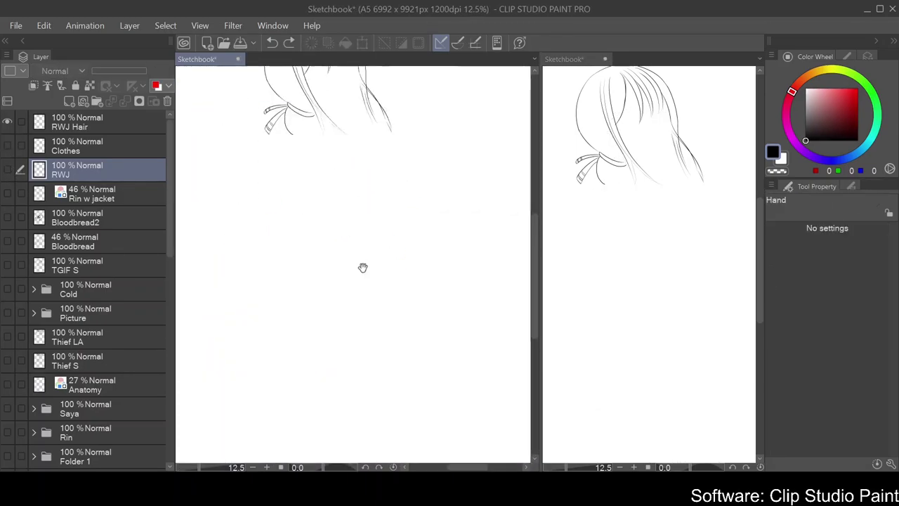
pyautogui.moveTo(337, 175); pyautogui.dragTo(295, 274)
pyautogui.click(69, 101)
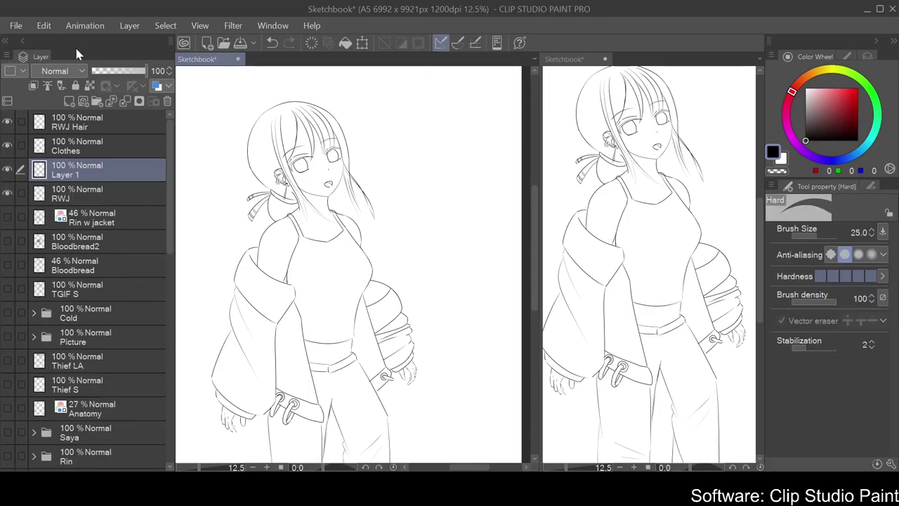
pyautogui.click(167, 102)
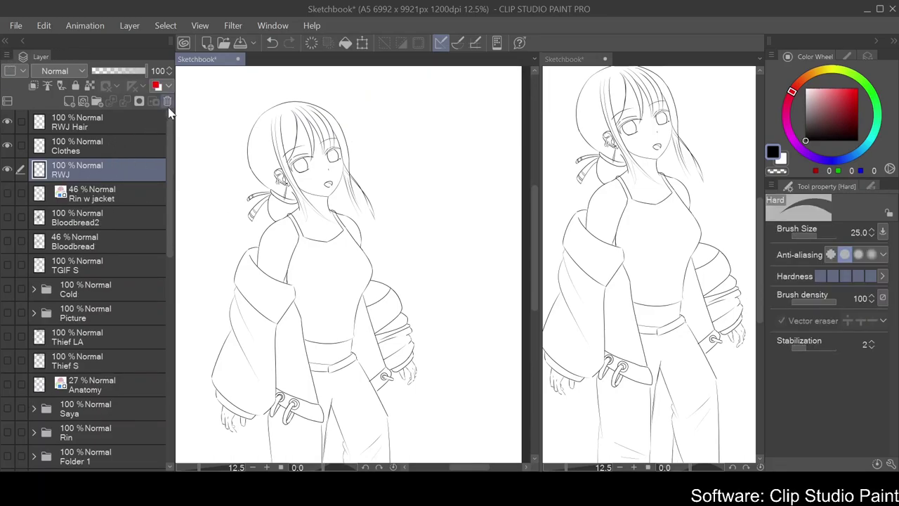
# Show the Rin w jacket sketch and ink the throat notch and the far collarbone on RWJ
pyautogui.hotkey('ctrl', '+')
pyautogui.hotkey('ctrl', '+')
pyautogui.hotkey('ctrl', '+')
pyautogui.hotkey('ctrl', '+')
pyautogui.hotkey('ctrl', '+')
pyautogui.press('p')
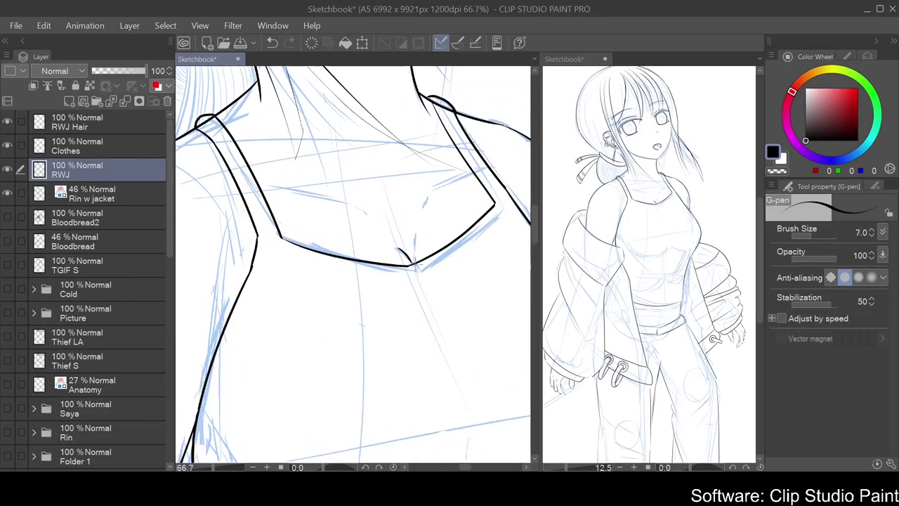
pyautogui.moveTo(427, 201); pyautogui.dragTo(405, 185)
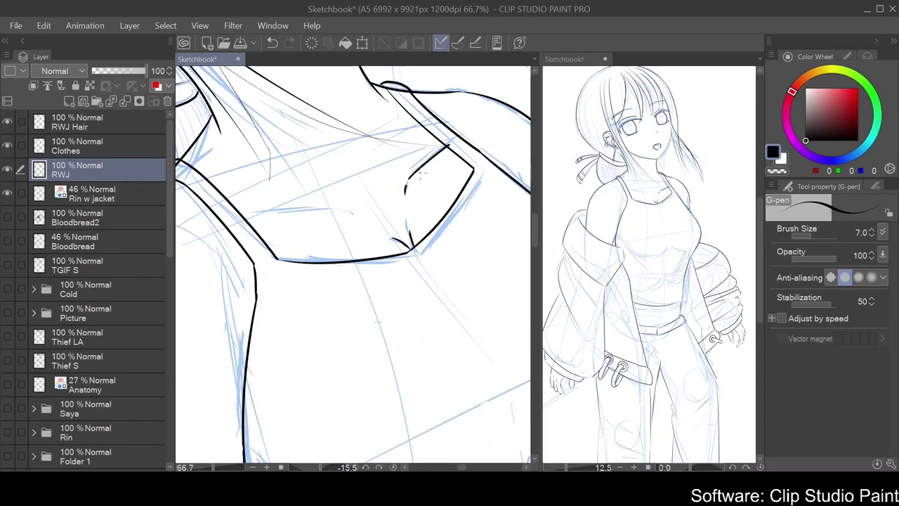
# Ink the near collarbone with a double line on RWJ and hide the sketch
pyautogui.moveTo(290, 220)
pyautogui.mouseDown()
pyautogui.moveTo(302, 253)
pyautogui.moveTo(249, 323)
pyautogui.moveTo(266, 343)
pyautogui.mouseUp()
pyautogui.hotkey('ctrl', 'z')
pyautogui.moveTo(304, 251); pyautogui.dragTo(351, 211)
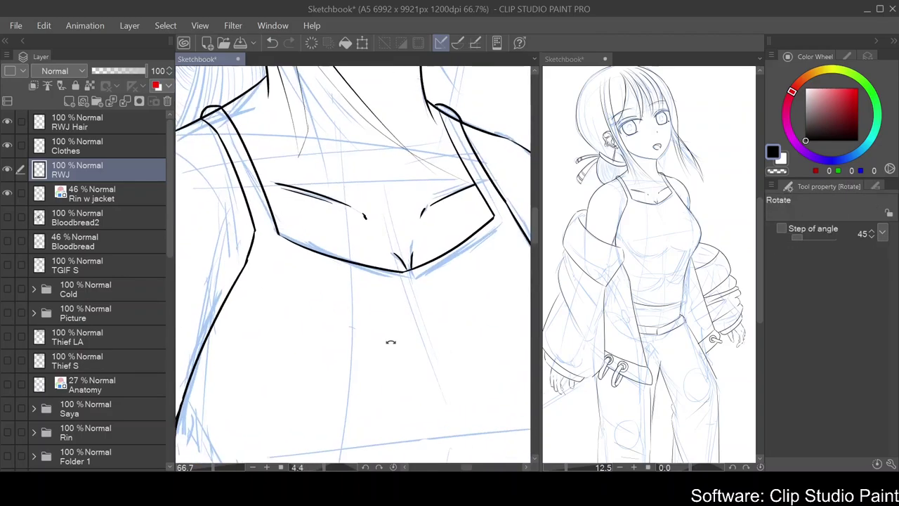
pyautogui.scroll(-5, 387, 220)
pyautogui.scroll(2, 388, 221)
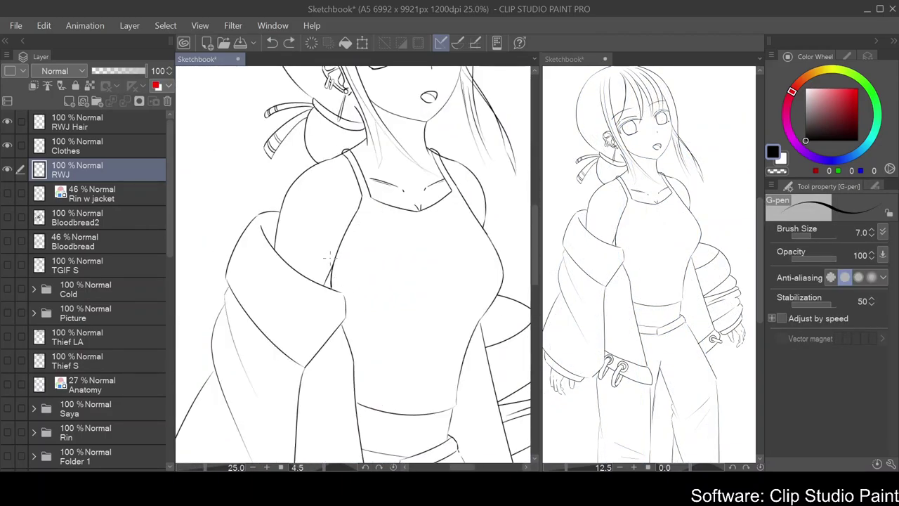
pyautogui.moveTo(349, 279); pyautogui.dragTo(352, 261)
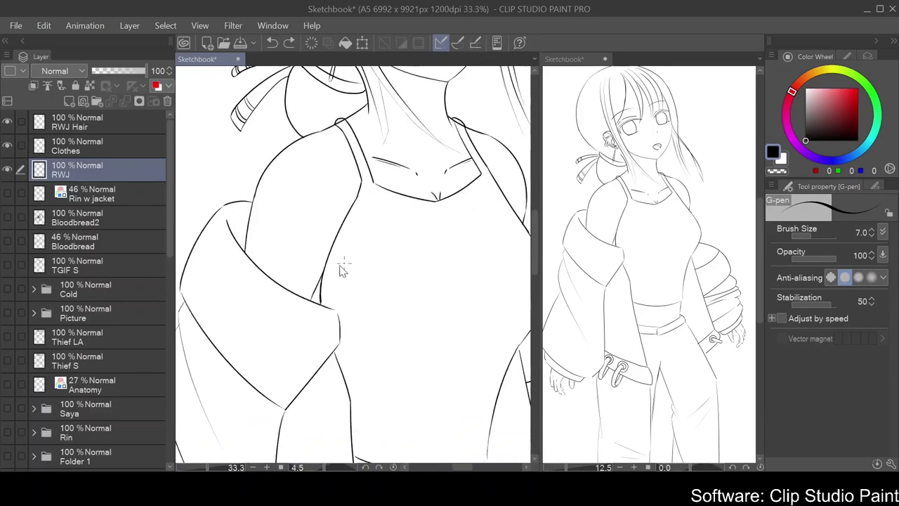
pyautogui.scroll(-2, 373, 261)
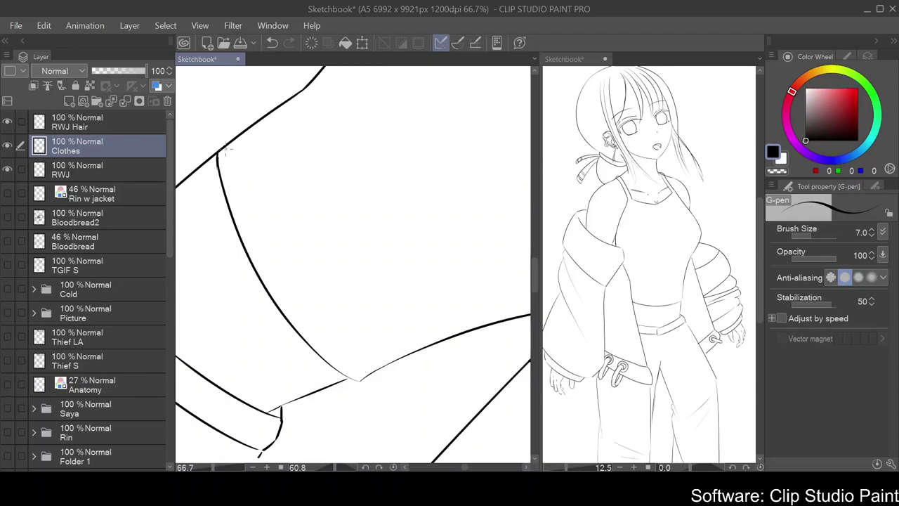
# Draw a second line parallel to the tank top's bottom hem on Clothes
pyautogui.hotkey('ctrl', 'z')
pyautogui.moveTo(338, 357)
pyautogui.mouseDown()
pyautogui.moveTo(330, 190)
pyautogui.moveTo(456, 318)
pyautogui.mouseUp()
pyautogui.press('e')
pyautogui.scroll(-8, 491, 327)
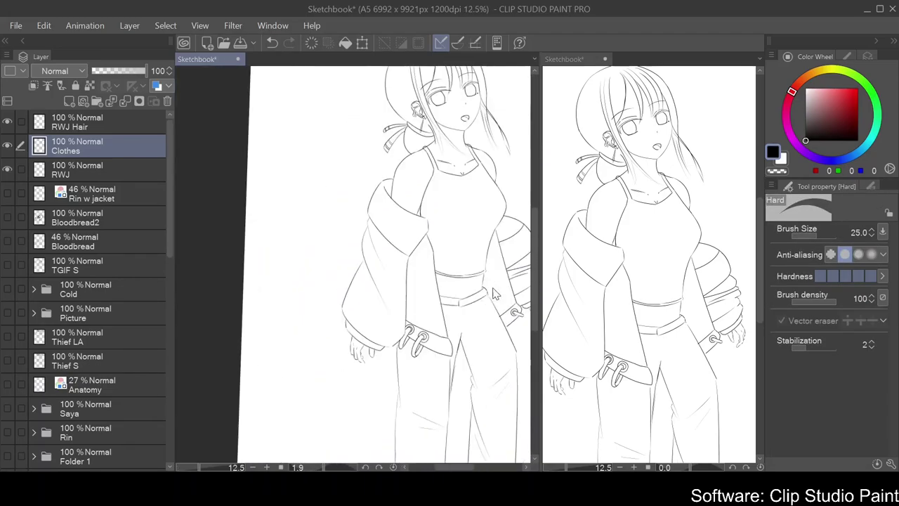
pyautogui.moveTo(336, 259); pyautogui.dragTo(356, 270)
# Draw a parallel trim line below the tank top's neckline on Clothes
pyautogui.press('p')
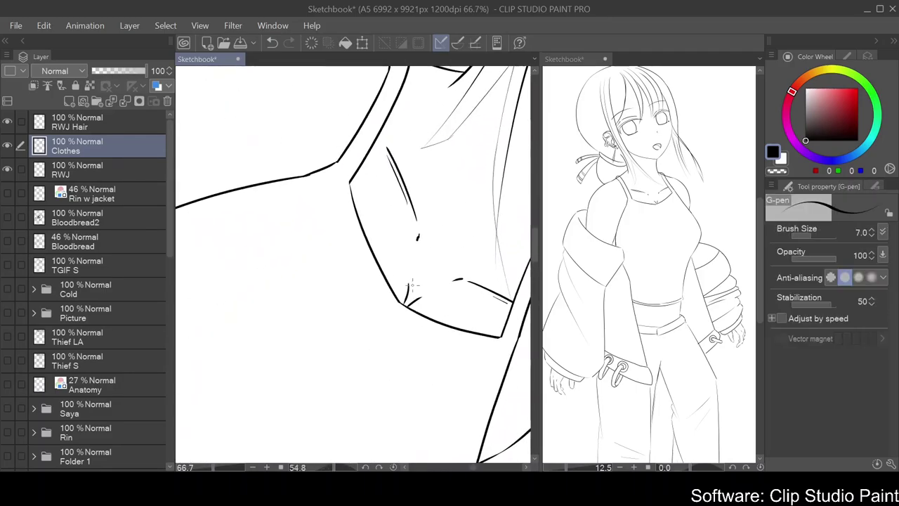
pyautogui.moveTo(331, 232); pyautogui.dragTo(253, 153)
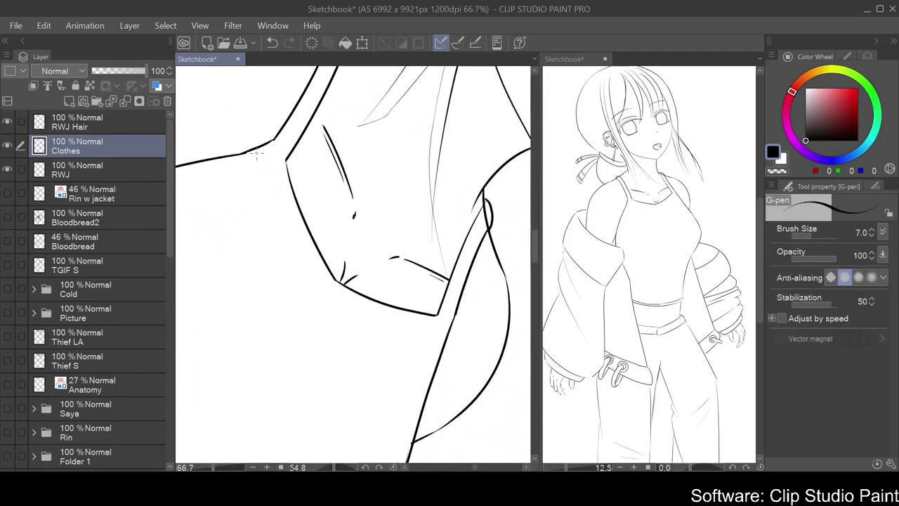
pyautogui.hotkey('ctrl', 'z')
pyautogui.moveTo(311, 264); pyautogui.dragTo(276, 202)
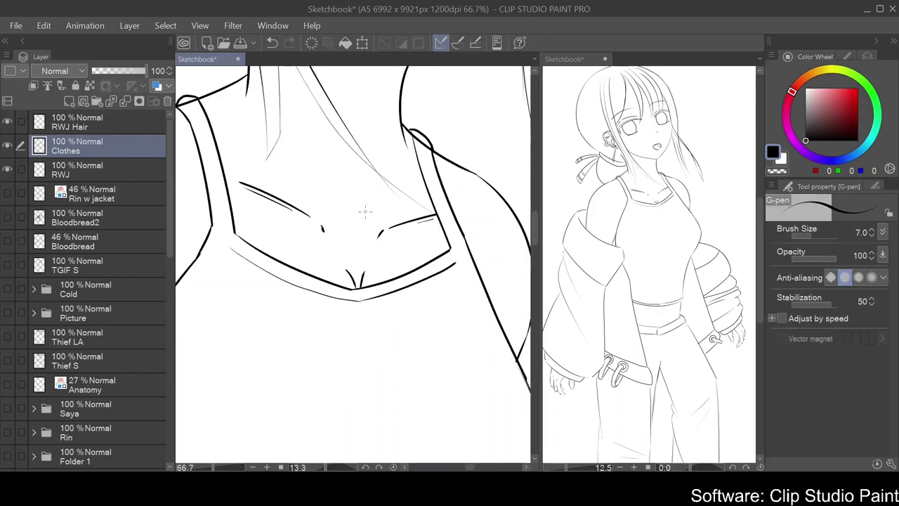
pyautogui.scroll(-4, 210, 231)
# Ink short fold strokes across the tank top's front above the hem on Clothes
pyautogui.scroll(2, 271, 372)
pyautogui.moveTo(271, 371); pyautogui.dragTo(328, 171)
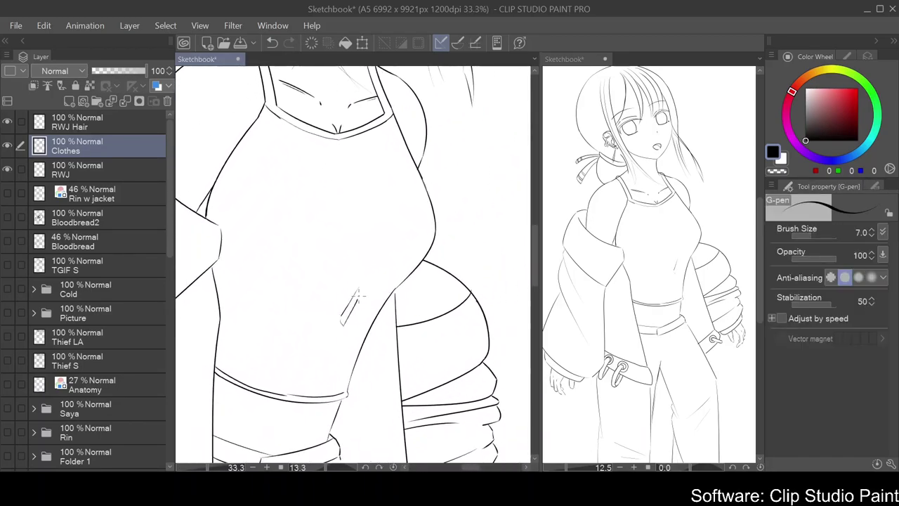
pyautogui.scroll(-4, 358, 190)
pyautogui.hscroll(-4, 357, 191)
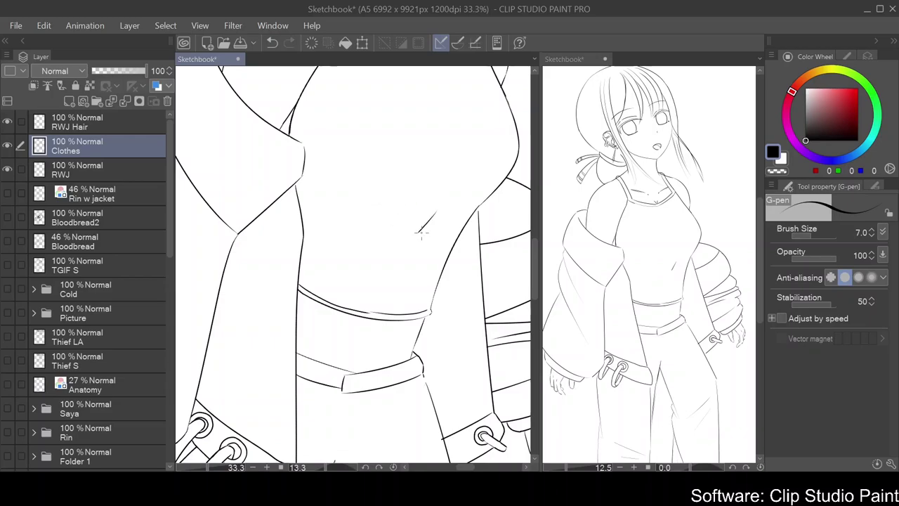
pyautogui.scroll(-4, 395, 206)
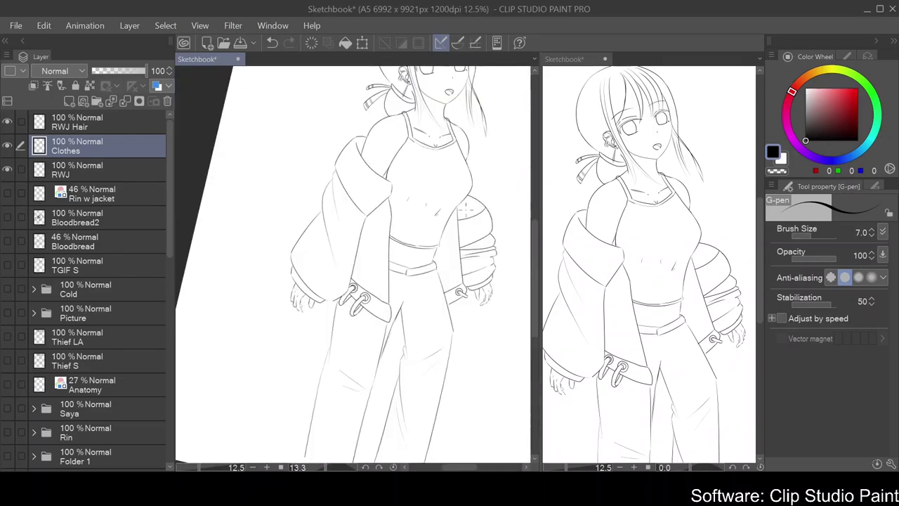
pyautogui.scroll(3, 351, 281)
pyautogui.moveTo(351, 288)
pyautogui.mouseDown()
pyautogui.moveTo(358, 330)
pyautogui.moveTo(387, 331)
pyautogui.mouseUp()
pyautogui.hotkey('ctrl', 't')
pyautogui.press('Return')
pyautogui.scroll(-2, 351, 266)
pyautogui.moveTo(366, 211)
pyautogui.mouseDown()
pyautogui.moveTo(330, 183)
pyautogui.moveTo(338, 200)
pyautogui.moveTo(392, 242)
pyautogui.mouseUp()
# Show the Rin w jacket sketch and lower its layer opacity to 19%
pyautogui.click(7, 194)
pyautogui.click(91, 194)
pyautogui.scroll(3, 351, 267)
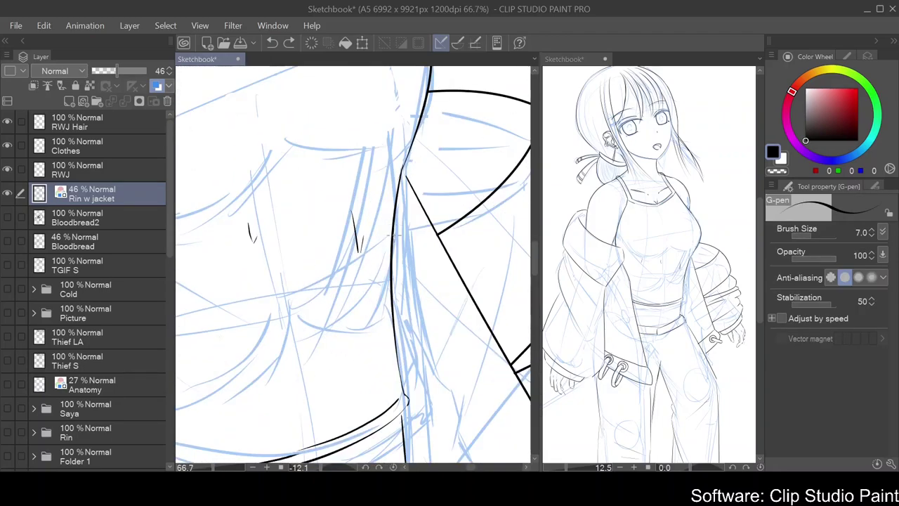
pyautogui.click(96, 163)
pyautogui.click(101, 198)
pyautogui.click(101, 70)
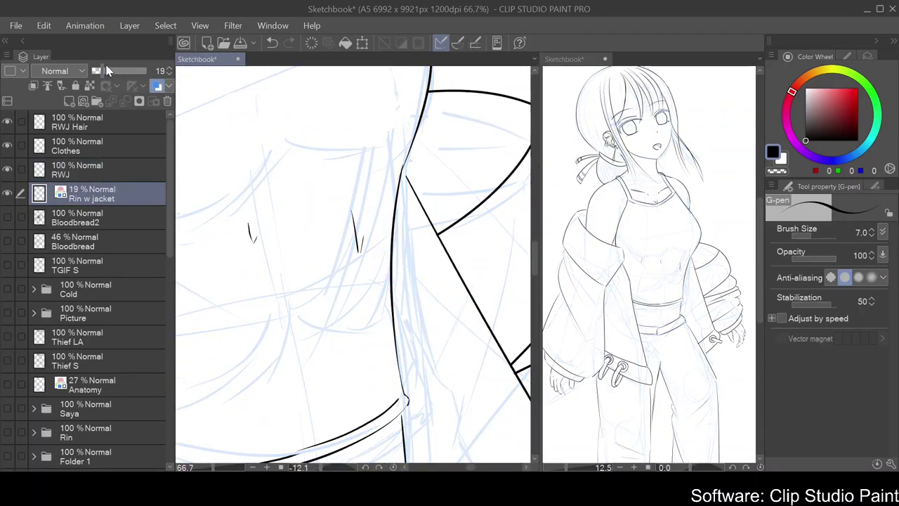
pyautogui.scroll(-1, 351, 267)
pyautogui.moveTo(309, 267); pyautogui.dragTo(348, 263)
# Select the tank top's far hem corner and lower side line on Clothes and rotate them by -9°
pyautogui.click(122, 152)
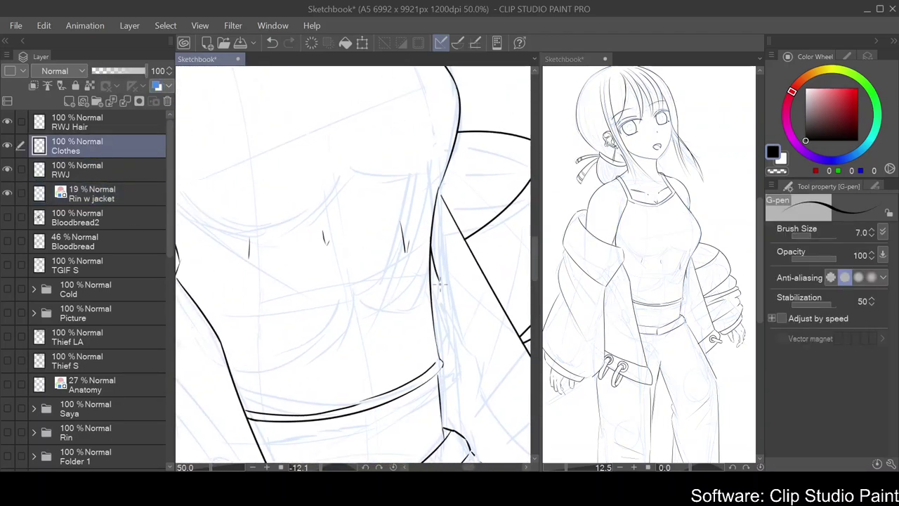
pyautogui.press('e')
pyautogui.press('m')
pyautogui.scroll(-1, 439, 292)
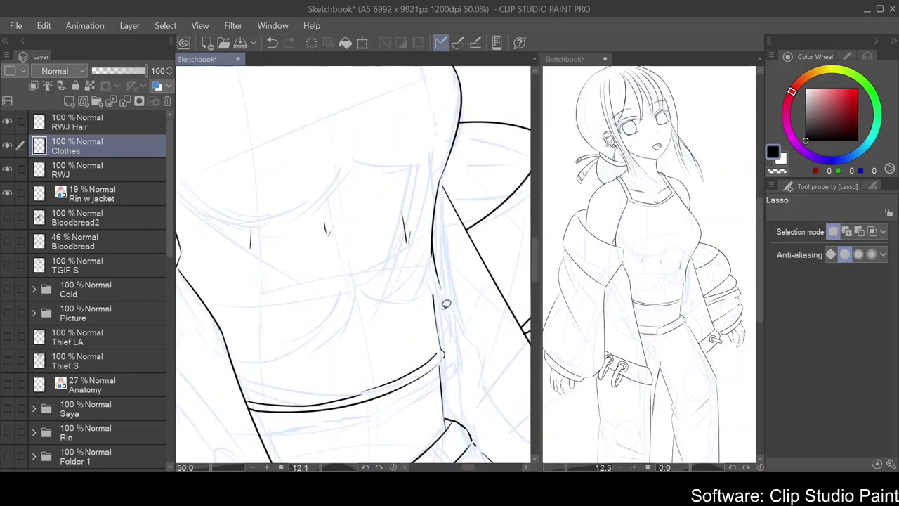
pyautogui.moveTo(441, 362); pyautogui.dragTo(442, 351)
pyautogui.hotkey('ctrl', 't')
pyautogui.moveTo(507, 340); pyautogui.dragTo(509, 315)
pyautogui.scroll(-2, 456, 365)
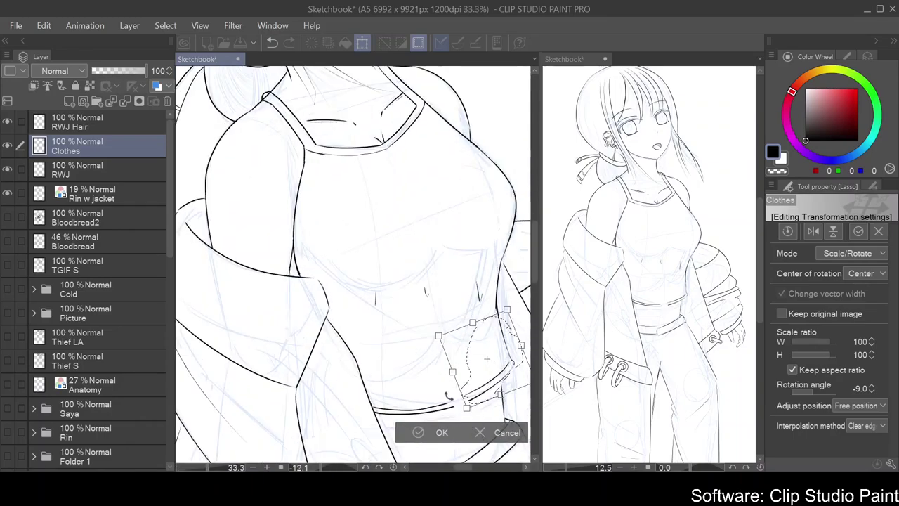
pyautogui.click(432, 431)
# Reconnect the two hem lines to the rotated corner and compare the result with the sketch hidden
pyautogui.scroll(1, 429, 421)
pyautogui.press('p')
pyautogui.scroll(5, 391, 223)
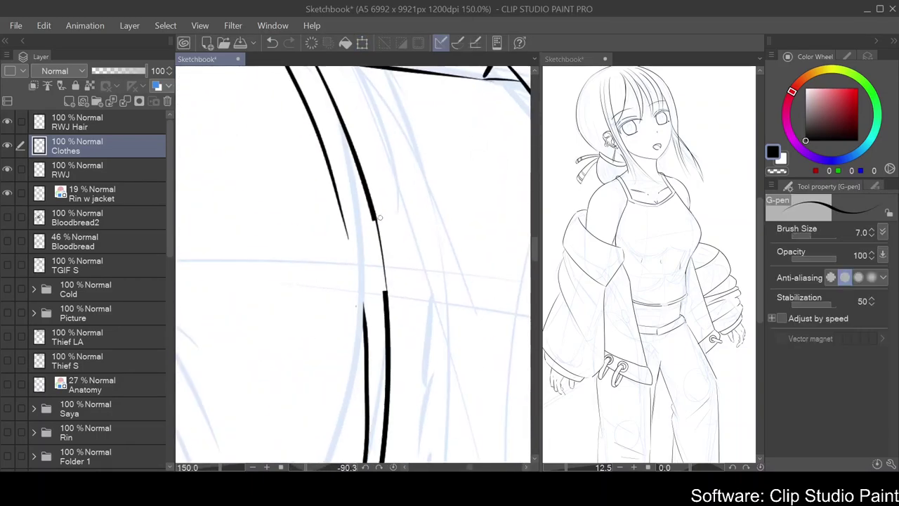
pyautogui.moveTo(386, 299)
pyautogui.mouseDown()
pyautogui.moveTo(327, 238)
pyautogui.moveTo(307, 195)
pyautogui.mouseUp()
pyautogui.scroll(-3, 307, 210)
pyautogui.scroll(2, 297, 353)
pyautogui.click(8, 193)
pyautogui.click(8, 193)
pyautogui.scroll(3, 352, 257)
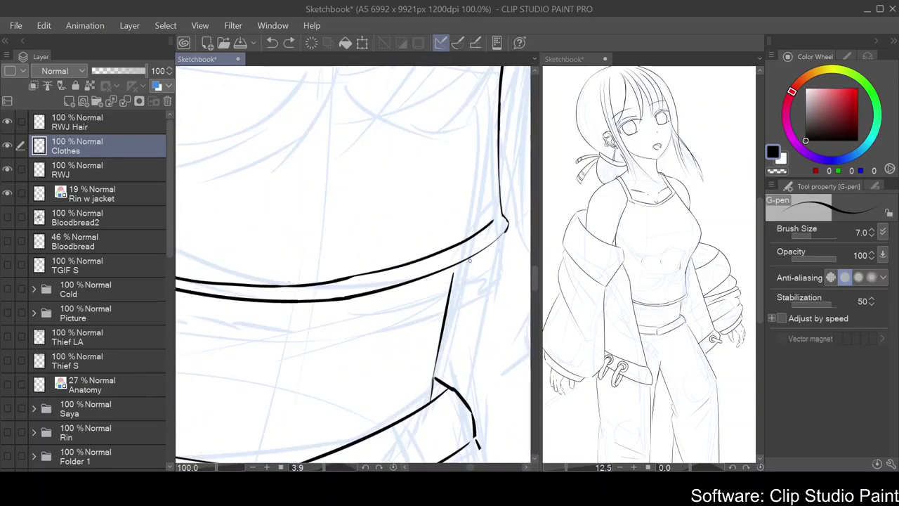
# Redraw the waist's side line as a curve from the hem to the belt and erase the old line
pyautogui.moveTo(464, 261); pyautogui.dragTo(431, 403)
pyautogui.press('e')
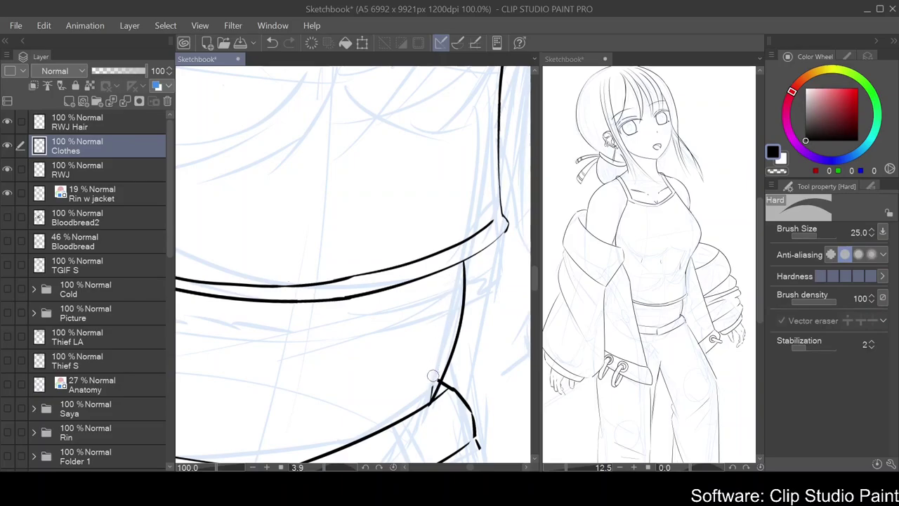
pyautogui.scroll(-2, 431, 377)
# Clean up the waist side line where it joins the belt and the tank top's hem on Clothes
pyautogui.press('r')
pyautogui.moveTo(393, 211)
pyautogui.mouseDown()
pyautogui.moveTo(352, 114)
pyautogui.moveTo(337, 162)
pyautogui.mouseUp()
pyautogui.press('p')
pyautogui.press('r')
pyautogui.moveTo(445, 291); pyautogui.dragTo(323, 323)
pyautogui.press('p')
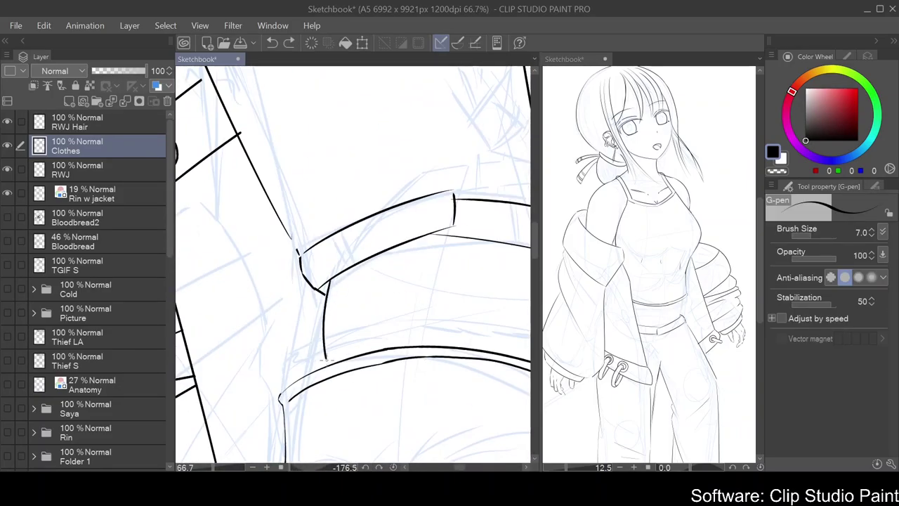
pyautogui.press('r')
pyautogui.moveTo(325, 358); pyautogui.dragTo(259, 249)
pyautogui.press('p')
pyautogui.moveTo(345, 160); pyautogui.dragTo(368, 236)
pyautogui.scroll(-6, 368, 235)
pyautogui.scroll(6, 457, 229)
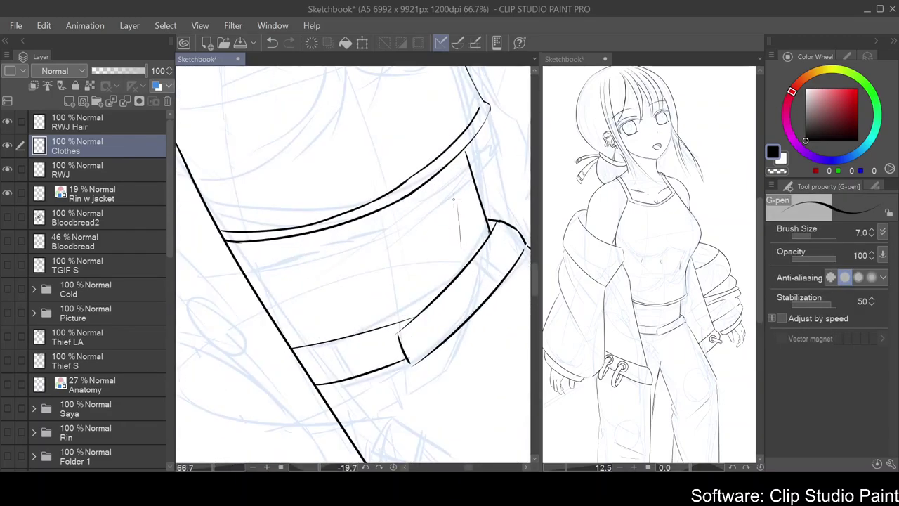
# Undo the last stroke and ink a short vertical line down the middle of the bare waist between hem and belt
pyautogui.hotkey('ctrl', 'z')
pyautogui.moveTo(365, 359)
pyautogui.mouseDown()
pyautogui.moveTo(358, 365)
pyautogui.moveTo(410, 296)
pyautogui.moveTo(404, 341)
pyautogui.mouseUp()
pyautogui.scroll(-3, 410, 296)
pyautogui.scroll(-3, 404, 341)
pyautogui.scroll(3, 404, 316)
pyautogui.scroll(-3, 404, 281)
pyautogui.scroll(3, 400, 253)
pyautogui.moveTo(404, 224); pyautogui.dragTo(401, 244)
pyautogui.scroll(-4, 400, 247)
pyautogui.moveTo(380, 286); pyautogui.dragTo(447, 291)
# Ink a slanted contour line just inside the far side of the bare waist on the RWJ layer
pyautogui.click(77, 169)
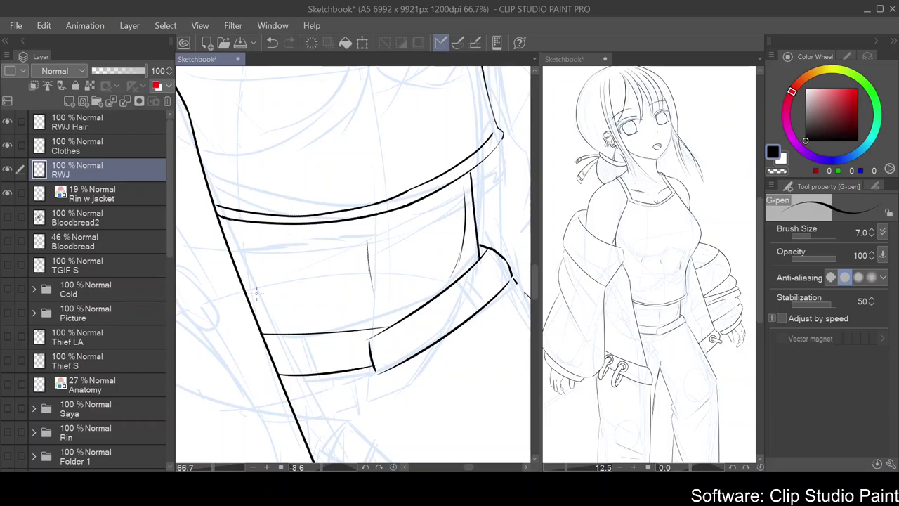
pyautogui.scroll(-4, 269, 285)
pyautogui.moveTo(393, 267); pyautogui.dragTo(515, 247)
pyautogui.scroll(4, 430, 302)
pyautogui.scroll(2, 430, 302)
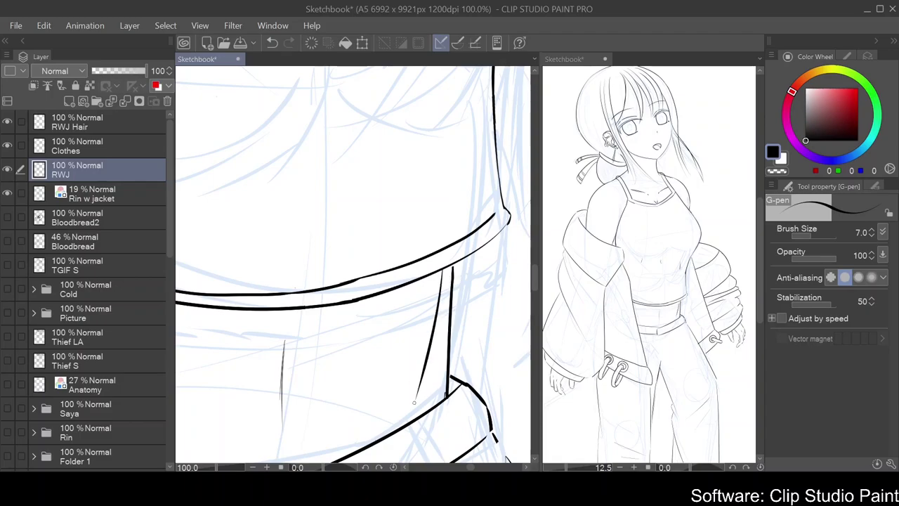
pyautogui.scroll(-5, 415, 400)
pyautogui.moveTo(414, 401); pyautogui.dragTo(393, 225)
pyautogui.scroll(4, 365, 237)
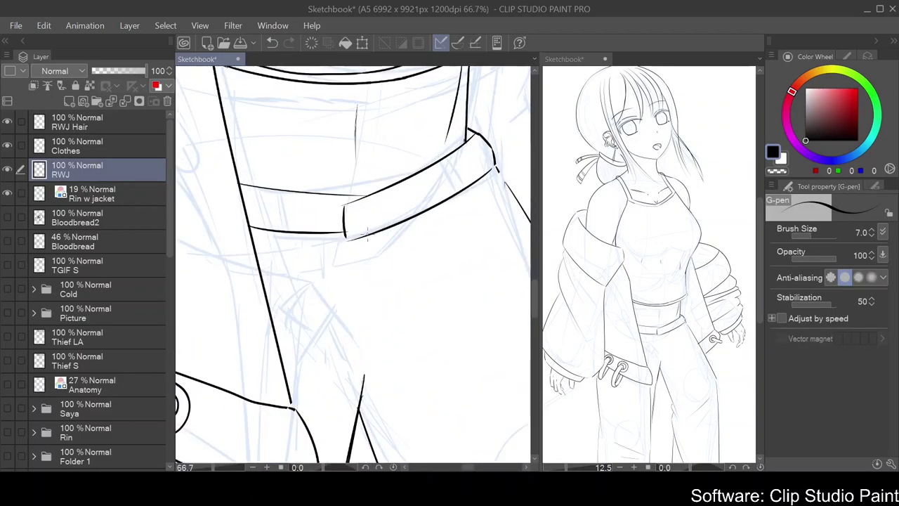
# Select the belt's lower edge on the Clothes layer and move it down to widen the belt
pyautogui.press('m')
pyautogui.moveTo(494, 188); pyautogui.dragTo(496, 170)
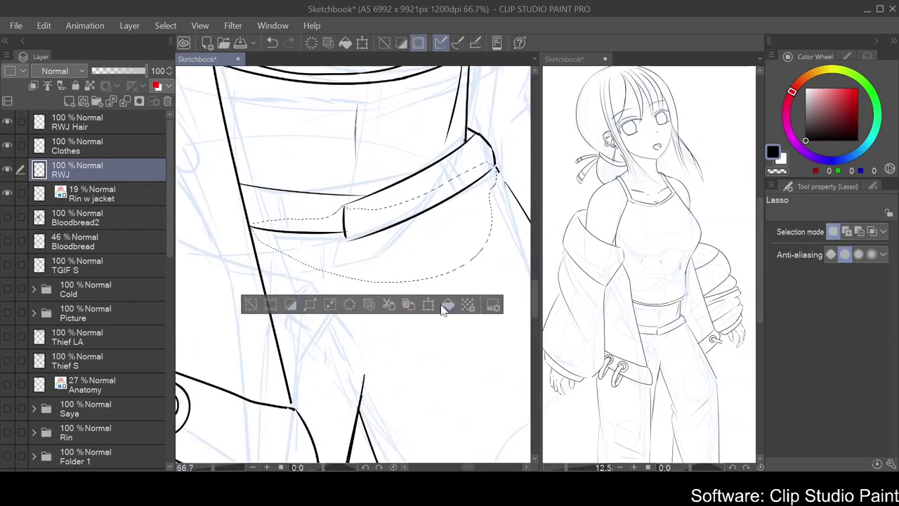
pyautogui.hotkey('alt', ']')
pyautogui.click(429, 306)
pyautogui.moveTo(455, 257); pyautogui.dragTo(458, 262)
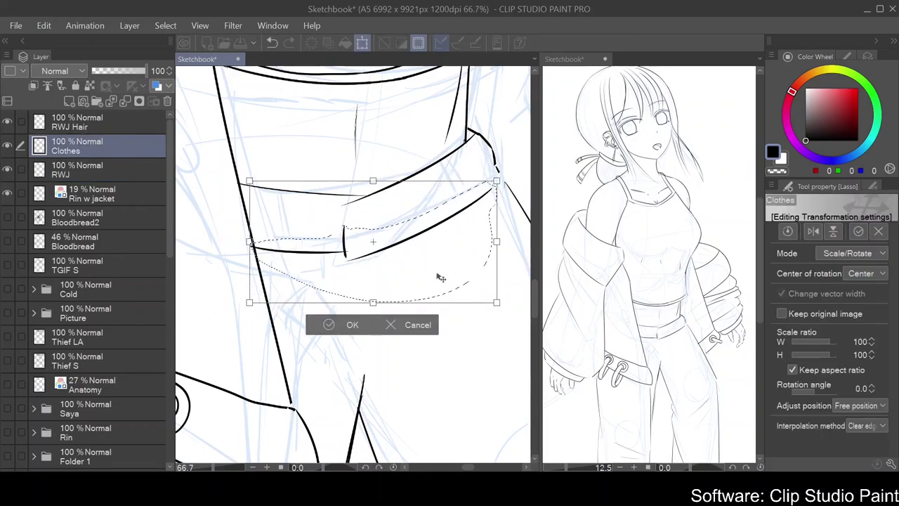
pyautogui.press('Return')
pyautogui.hotkey('ctrl', 'd')
# Select the lines at the belt's far lower corner, shift them into place and close the corner
pyautogui.press('p')
pyautogui.scroll(2, 433, 191)
pyautogui.press('m')
pyautogui.moveTo(432, 180); pyautogui.dragTo(435, 181)
pyautogui.click(457, 224)
pyautogui.moveTo(460, 233); pyautogui.dragTo(445, 221)
pyautogui.press('Return')
pyautogui.hotkey('ctrl', 'd')
pyautogui.press('p')
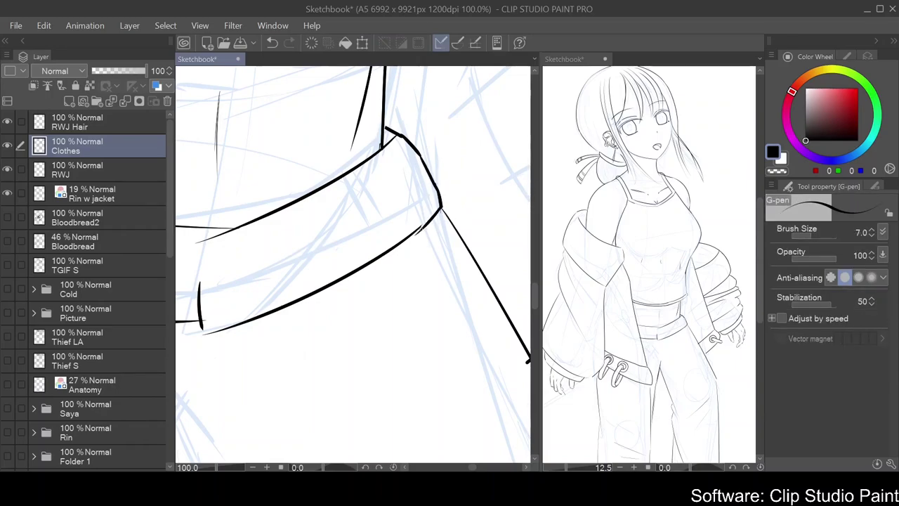
# Erase the belt flap's end and redraw it with rounded corners, adding a round button outline inside it
pyautogui.scroll(2, 351, 211)
pyautogui.press('e')
pyautogui.moveTo(320, 190)
pyautogui.mouseDown()
pyautogui.moveTo(362, 172)
pyautogui.moveTo(323, 207)
pyautogui.moveTo(330, 270)
pyautogui.moveTo(360, 314)
pyautogui.mouseUp()
pyautogui.press('p')
pyautogui.press('e')
pyautogui.press('p')
pyautogui.hotkey('ctrl', 'z')
pyautogui.moveTo(383, 181); pyautogui.dragTo(380, 182)
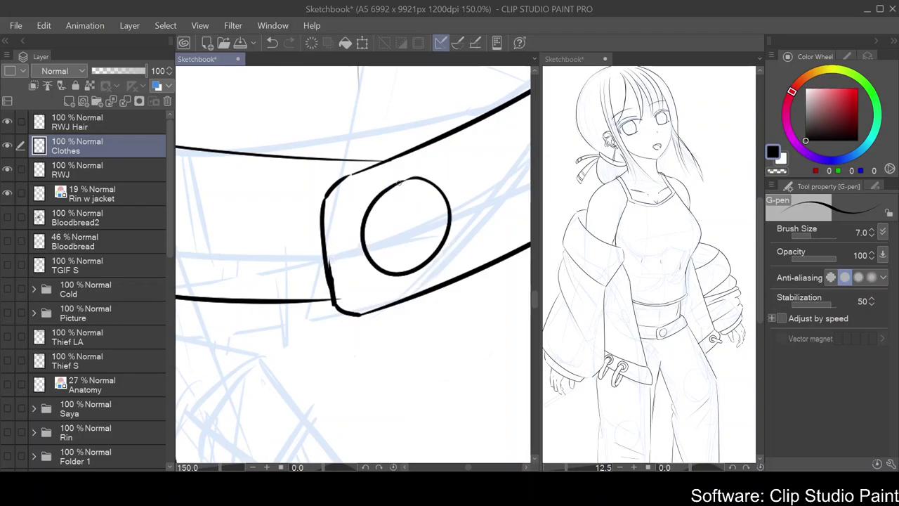
# Ink a broken inner ring with a thicker shaded side and a small cross of stitches inside the belt button
pyautogui.scroll(-3, 354, 237)
pyautogui.scroll(4, 372, 229)
pyautogui.moveTo(372, 232); pyautogui.dragTo(298, 254)
pyautogui.moveTo(290, 208); pyautogui.dragTo(259, 235)
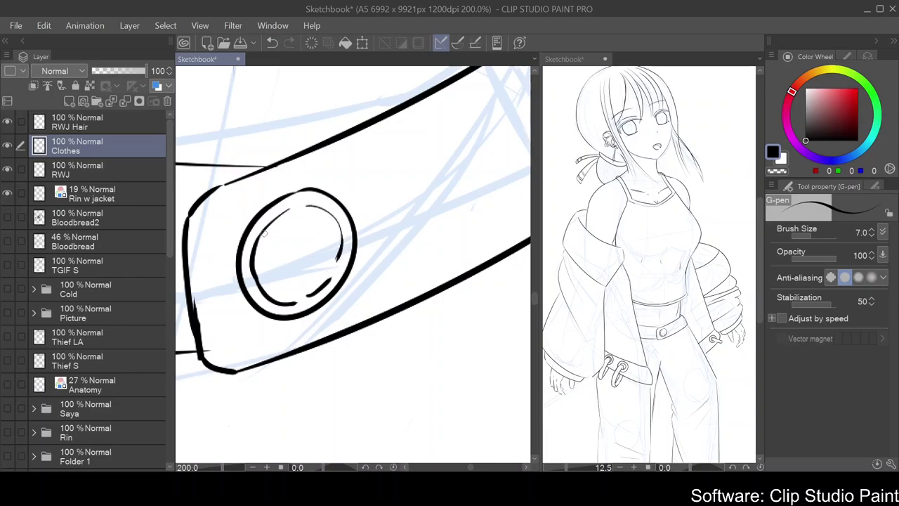
pyautogui.moveTo(307, 266); pyautogui.dragTo(298, 225)
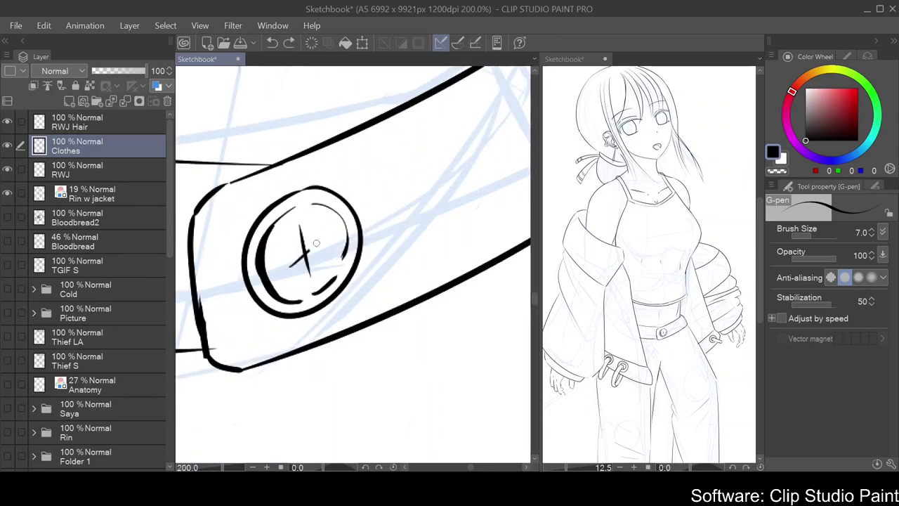
pyautogui.scroll(-5, 314, 249)
pyautogui.scroll(5, 341, 267)
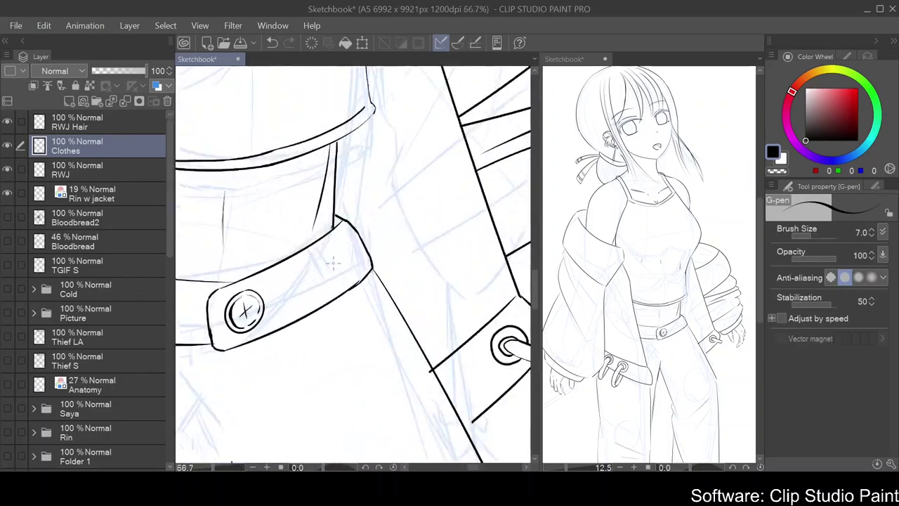
# Erase part of the belt edge and draw a narrow belt loop with a rounded lower end across the belt's far side
pyautogui.press('e')
pyautogui.moveTo(335, 333)
pyautogui.mouseDown()
pyautogui.moveTo(352, 330)
pyautogui.moveTo(330, 309)
pyautogui.mouseUp()
pyautogui.scroll(4, 341, 302)
pyautogui.scroll(-2, 330, 309)
pyautogui.press('p')
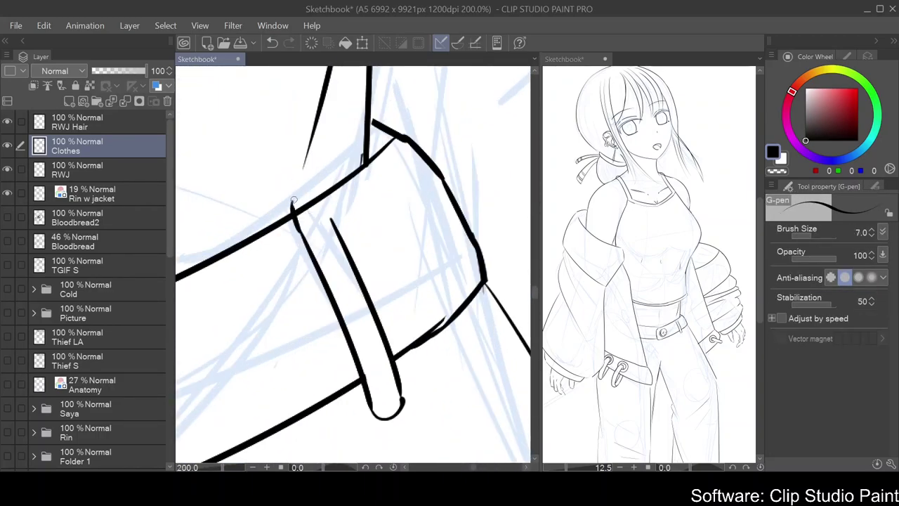
pyautogui.moveTo(293, 202); pyautogui.dragTo(330, 219)
pyautogui.scroll(-3, 338, 224)
pyautogui.scroll(2, 344, 229)
pyautogui.scroll(-1, 345, 228)
pyautogui.scroll(1, 344, 232)
# Turn on layer color for Clothes in blue and RWJ in red, and make RWJ Hair the active layer
pyautogui.scroll(-5, 344, 239)
pyautogui.moveTo(313, 323); pyautogui.dragTo(330, 453)
pyautogui.press('p')
pyautogui.scroll(5, 417, 235)
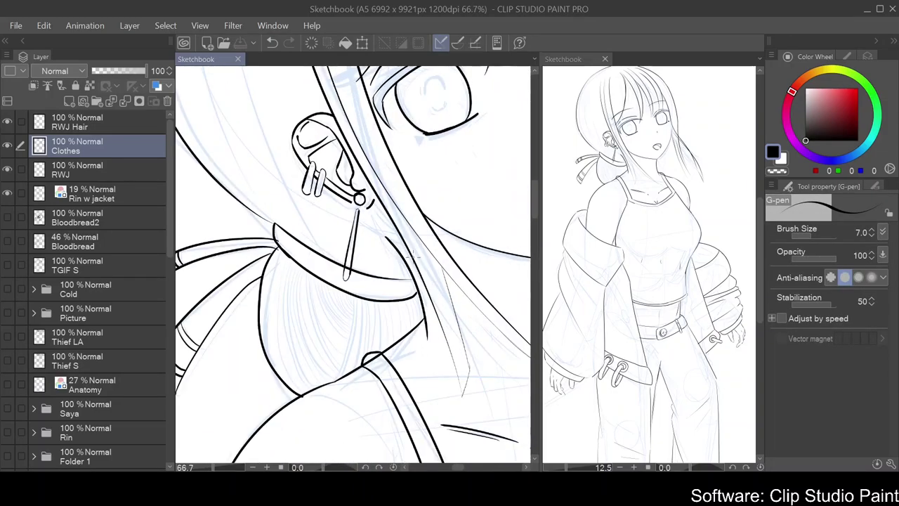
pyautogui.moveTo(397, 250)
pyautogui.mouseDown()
pyautogui.moveTo(293, 200)
pyautogui.moveTo(306, 174)
pyautogui.mouseUp()
pyautogui.press('p')
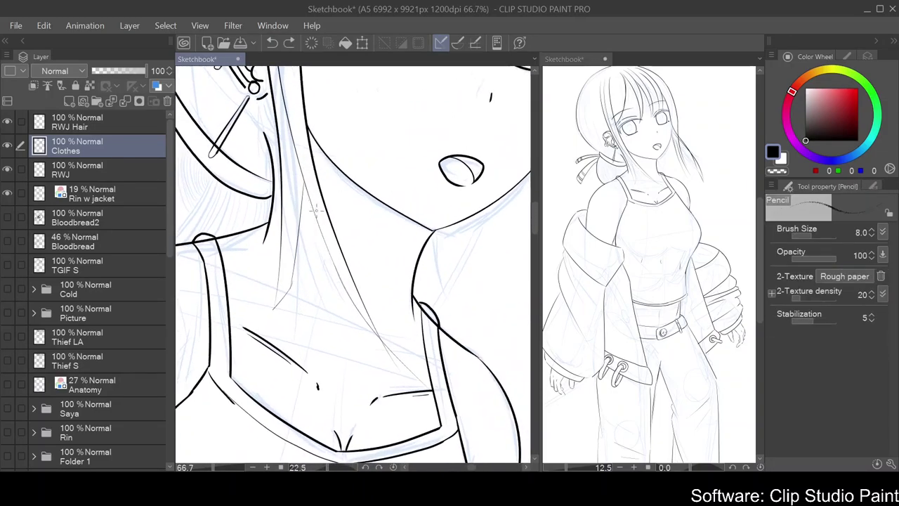
pyautogui.press('p')
pyautogui.moveTo(320, 223); pyautogui.dragTo(316, 318)
pyautogui.click(87, 126)
pyautogui.moveTo(302, 239); pyautogui.dragTo(331, 211)
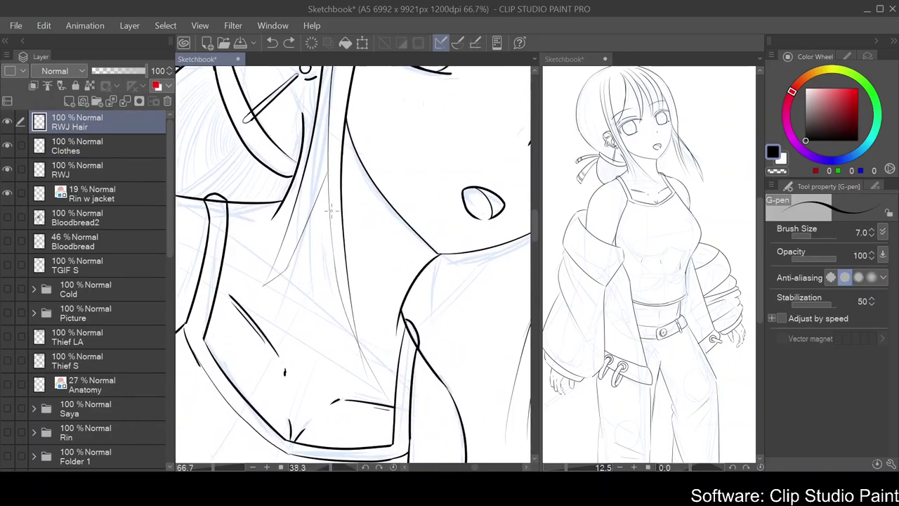
pyautogui.click(87, 169)
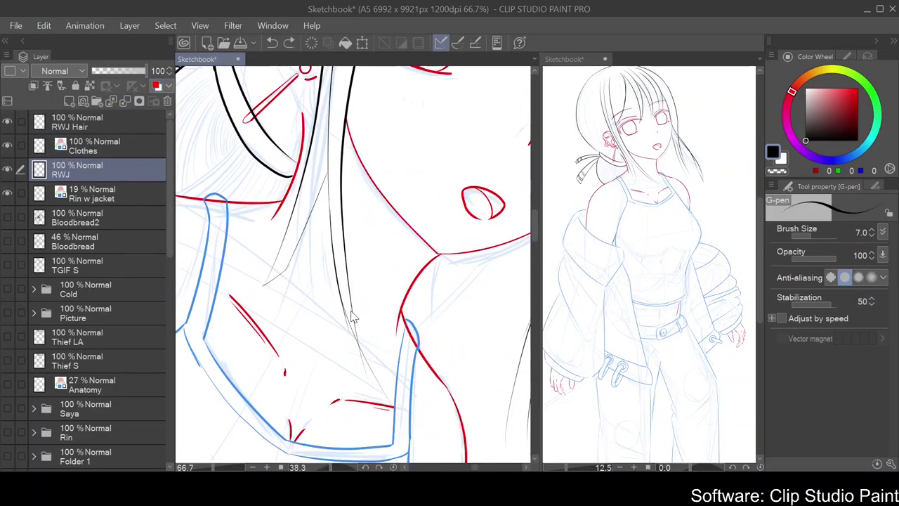
pyautogui.click(105, 145)
pyautogui.click(105, 123)
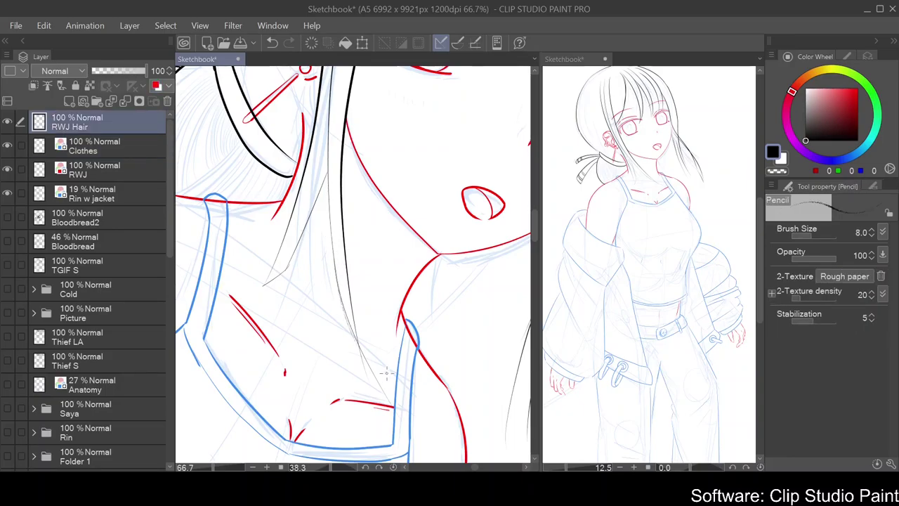
# Ink a thin strand crossing the fringe on RWJ Hair and erase the lines running through it with eraser size 12
pyautogui.moveTo(328, 194); pyautogui.dragTo(294, 143)
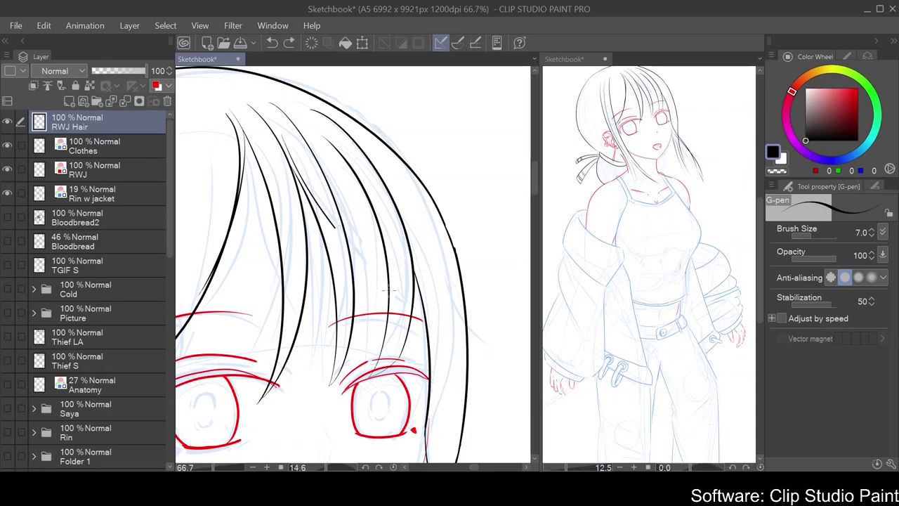
pyautogui.scroll(6, 330, 242)
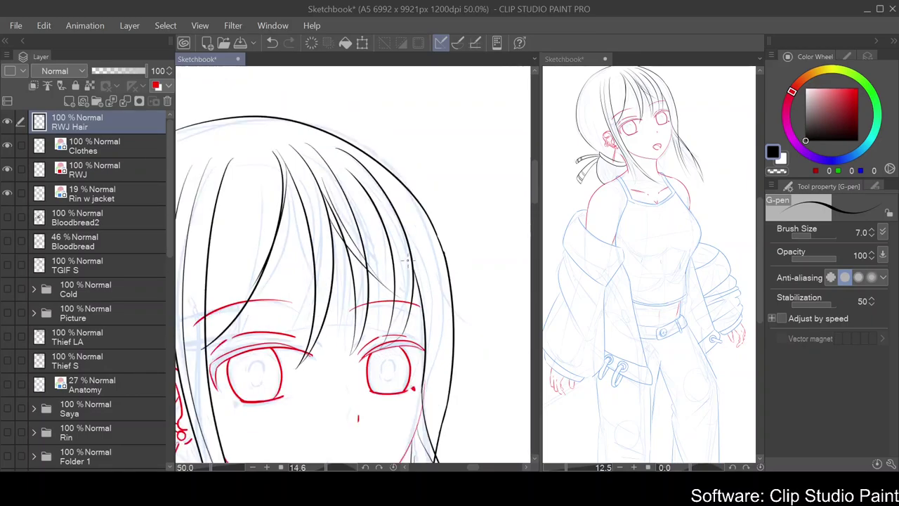
pyautogui.press('e')
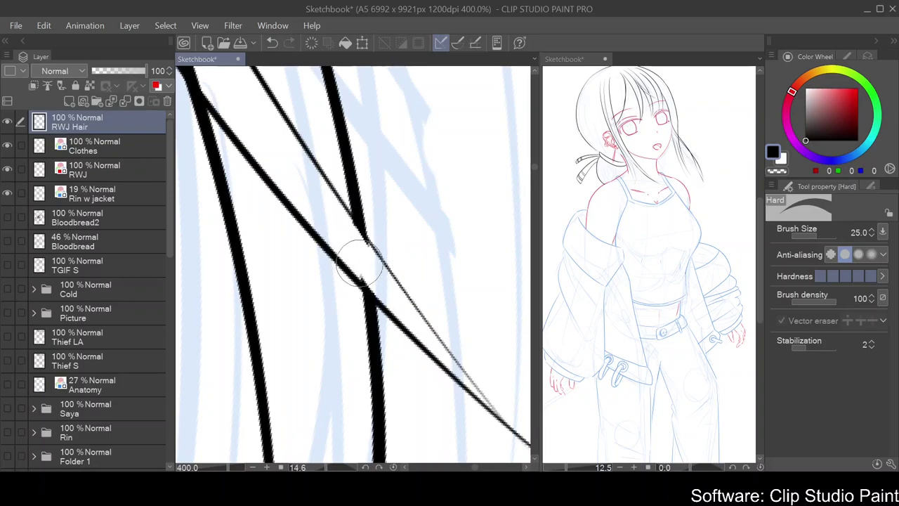
pyautogui.press('[')
pyautogui.press('[')
pyautogui.scroll(-2, 354, 246)
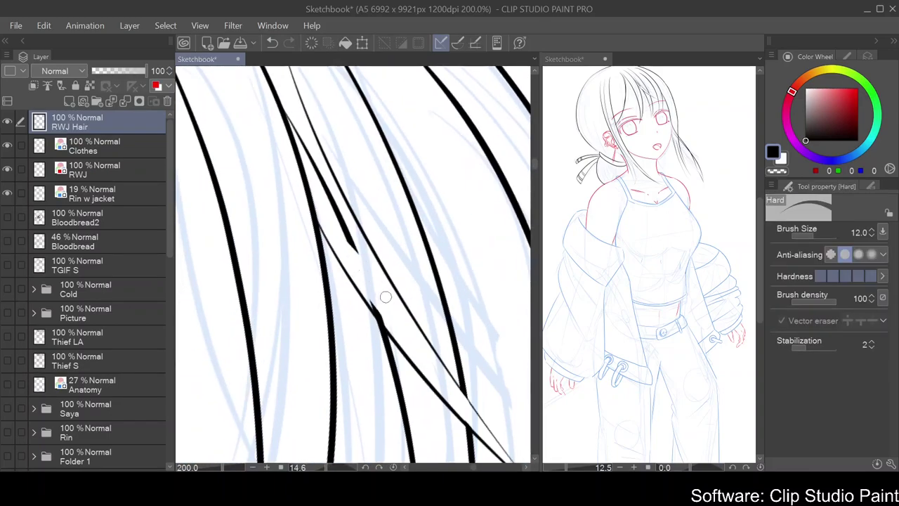
pyautogui.moveTo(327, 194); pyautogui.dragTo(344, 252)
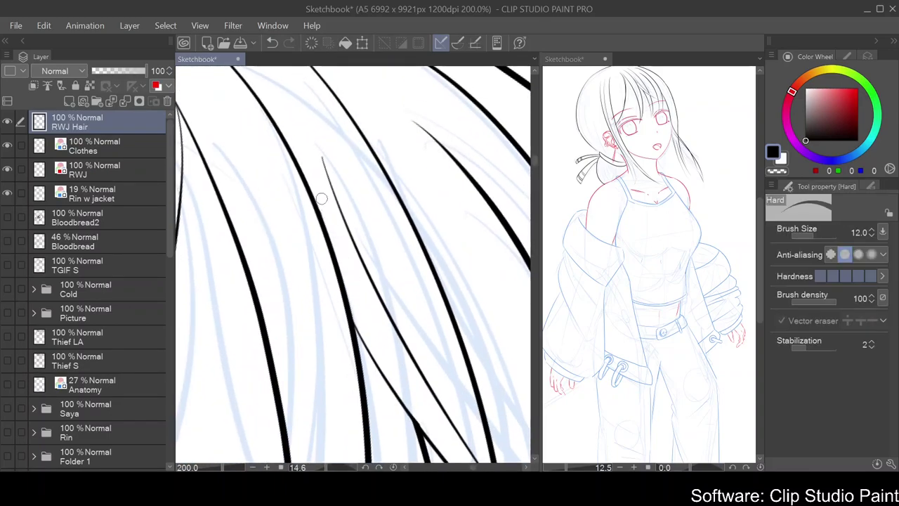
# Add another thin diagonal strand to the fringe and erase the hair lines that overlap it
pyautogui.scroll(-4, 323, 205)
pyautogui.moveTo(323, 205)
pyautogui.mouseDown()
pyautogui.moveTo(341, 126)
pyautogui.moveTo(324, 162)
pyautogui.moveTo(358, 133)
pyautogui.moveTo(355, 175)
pyautogui.mouseUp()
pyautogui.press('p')
pyautogui.scroll(4, 359, 239)
pyautogui.press('e')
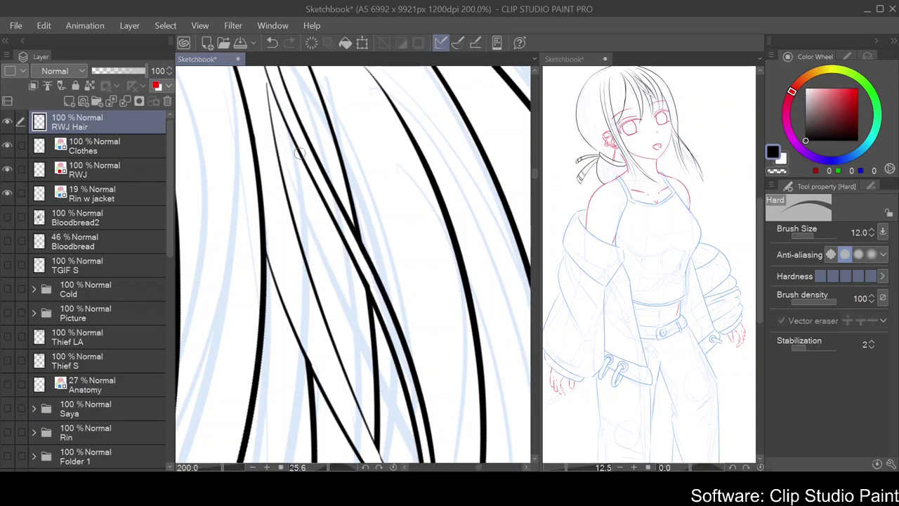
pyautogui.scroll(-4, 300, 152)
# Ink a branching strand at the lower end of the side lock beside the neck and clean up where it splits off
pyautogui.press('p')
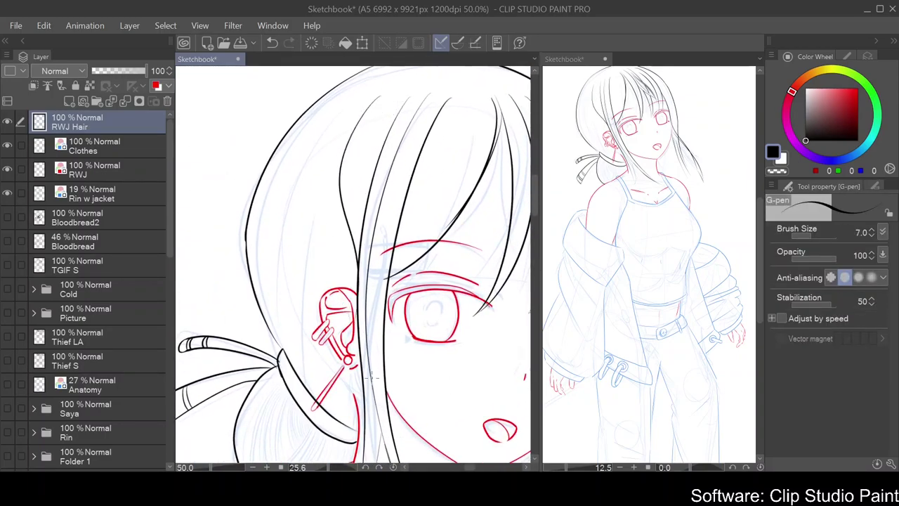
pyautogui.scroll(-1, 283, 431)
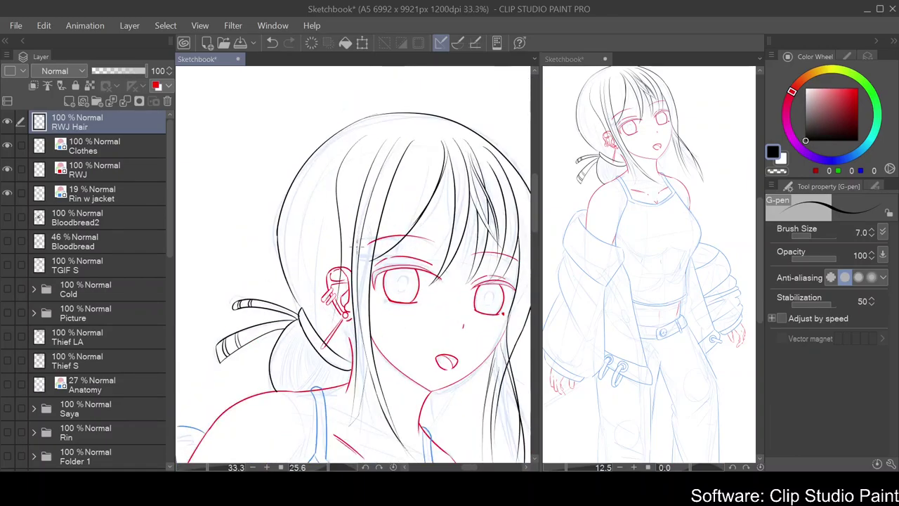
pyautogui.moveTo(351, 323); pyautogui.dragTo(316, 210)
pyautogui.scroll(4, 273, 329)
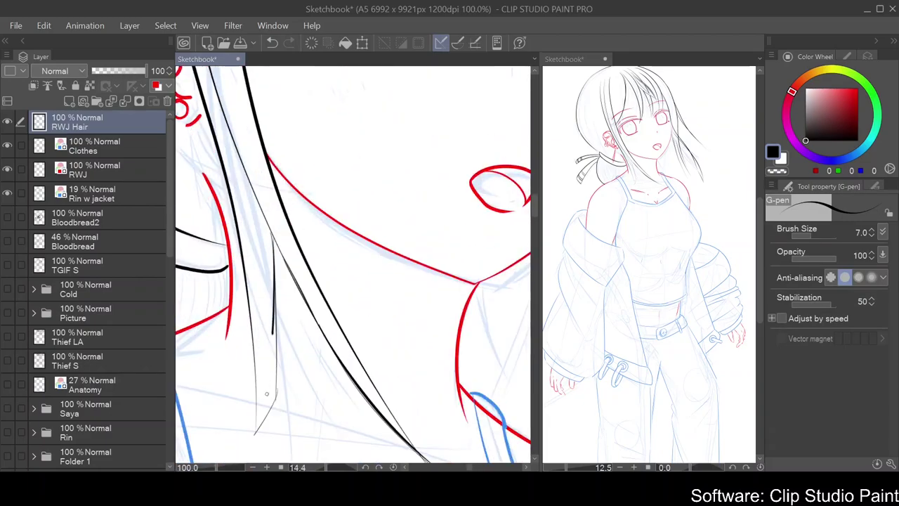
pyautogui.moveTo(275, 279); pyautogui.dragTo(258, 418)
pyautogui.press('e')
pyautogui.hotkey('ctrl', 'z')
pyautogui.scroll(3, 279, 281)
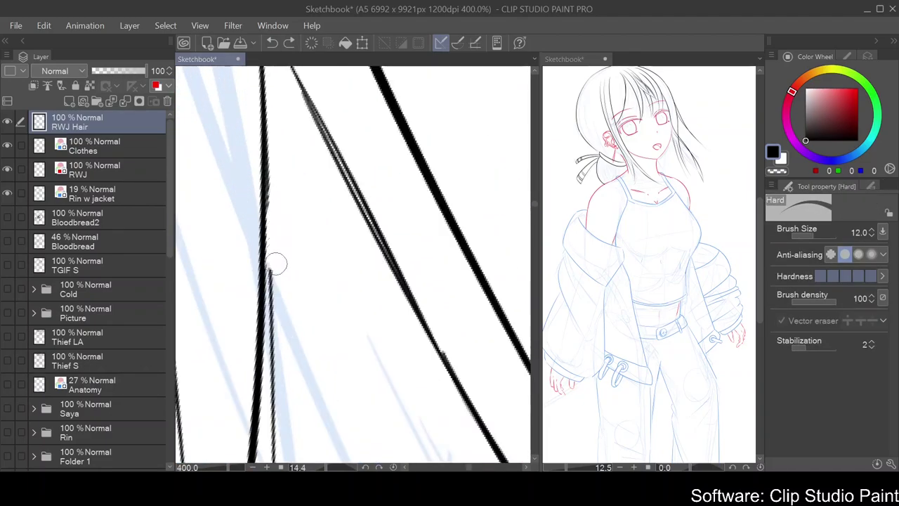
pyautogui.moveTo(317, 349); pyautogui.dragTo(302, 343)
pyautogui.scroll(-3, 394, 166)
pyautogui.scroll(-5, 303, 356)
# Add thin crossing strands to the side lock with pen size 6, hide the RWJ layer and erase overlaps at the crossings
pyautogui.press('p')
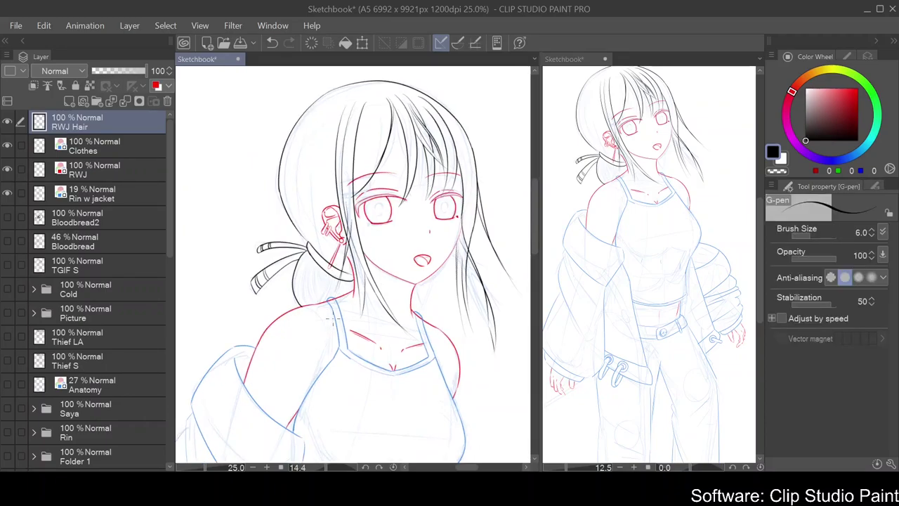
pyautogui.scroll(3, 328, 312)
pyautogui.press('e')
pyautogui.keyDown('ctrl'); pyautogui.keyDown('shift'); pyautogui.click(343, 238); pyautogui.keyUp('shift'); pyautogui.keyUp('ctrl')
pyautogui.scroll(4, 342, 237)
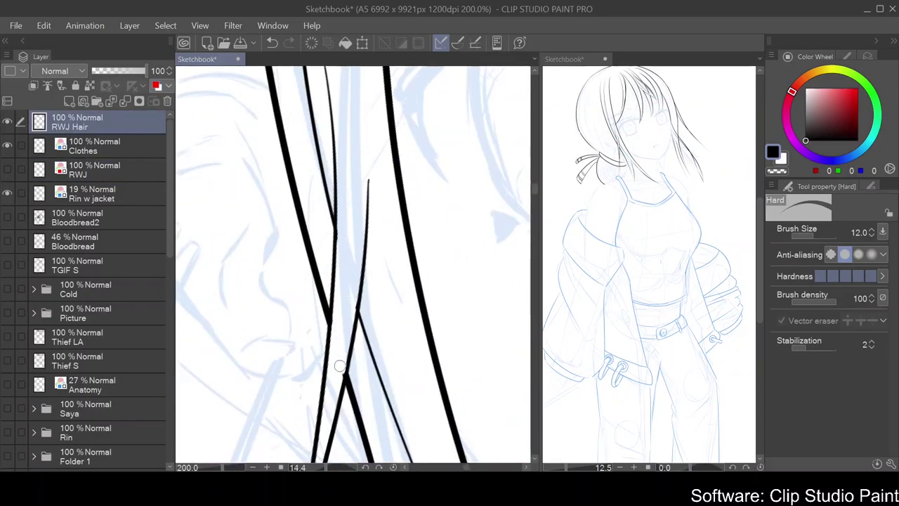
pyautogui.scroll(-5, 340, 370)
pyautogui.scroll(2, 398, 209)
pyautogui.scroll(-2, 422, 211)
pyautogui.scroll(1, 355, 258)
# Ink extra thin strands fanning out at the side lock's tips and trim the overlapping lines on RWJ Hair
pyautogui.press('p')
pyautogui.scroll(-2, 354, 259)
pyautogui.scroll(2, 393, 232)
pyautogui.scroll(-1, 429, 206)
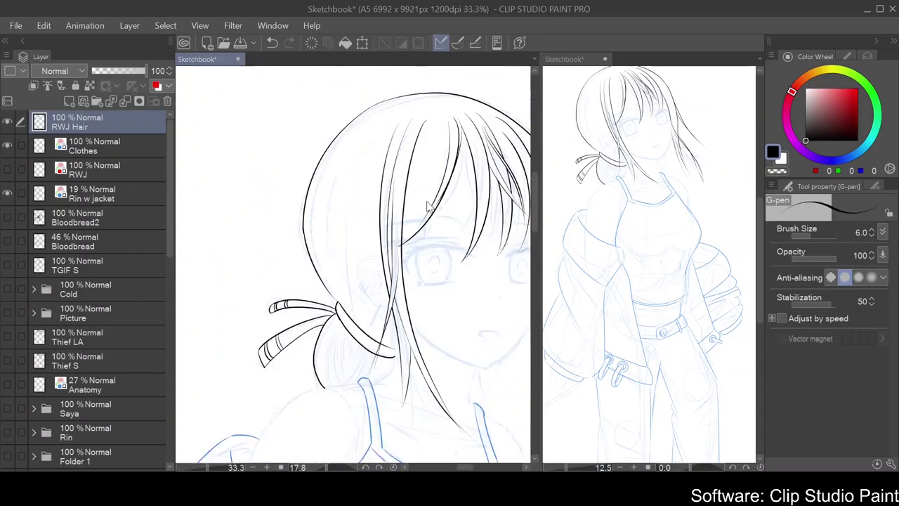
pyautogui.scroll(-2, 426, 206)
pyautogui.scroll(3, 316, 335)
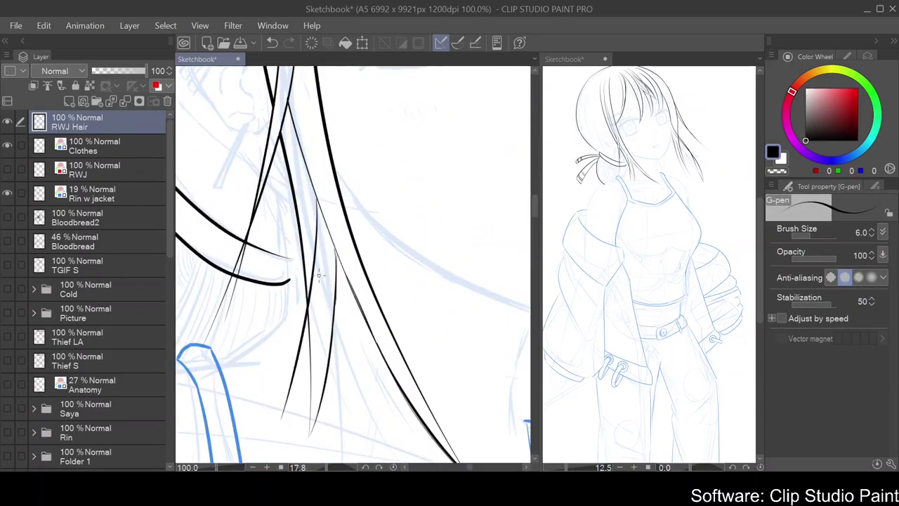
pyautogui.press('e')
pyautogui.scroll(1, 306, 333)
pyautogui.scroll(-5, 392, 187)
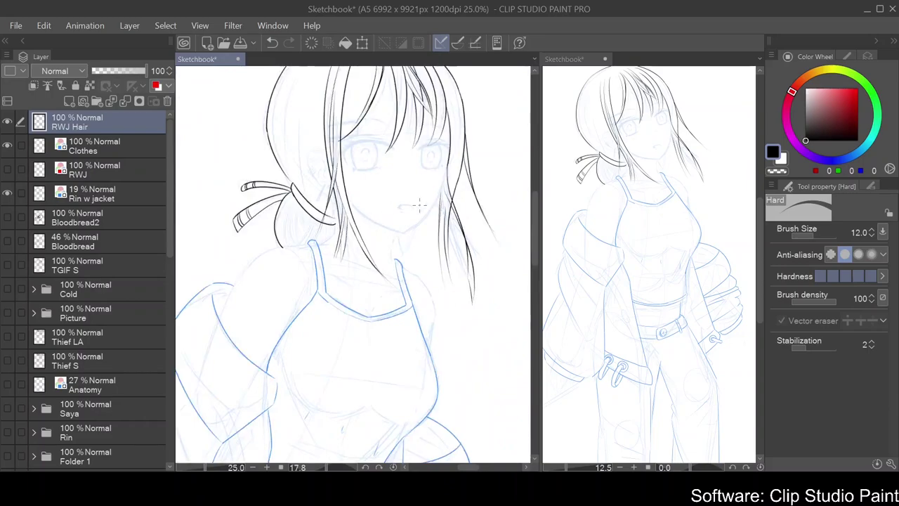
pyautogui.scroll(5, 326, 243)
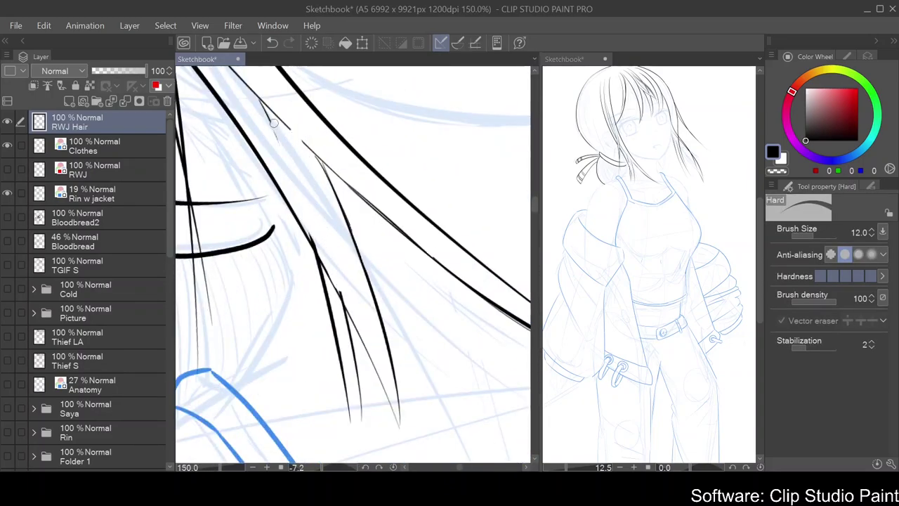
# Erase the upper parts of the inner branch strands where they cross the side lock beside the neck
pyautogui.scroll(-5, 276, 127)
pyautogui.press('r')
pyautogui.moveTo(352, 211); pyautogui.dragTo(381, 268)
pyautogui.scroll(5, 382, 268)
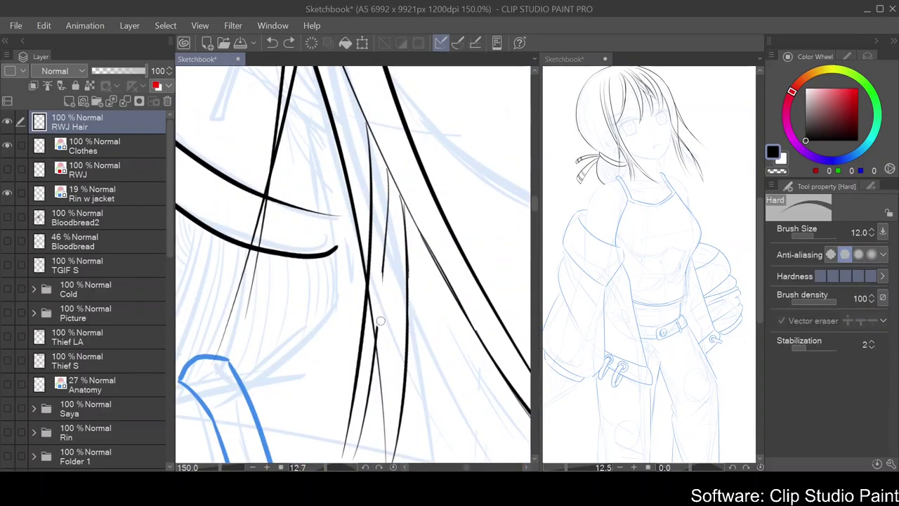
pyautogui.scroll(2, 401, 251)
pyautogui.scroll(-4, 383, 331)
pyautogui.scroll(2, 404, 281)
pyautogui.scroll(2, 404, 278)
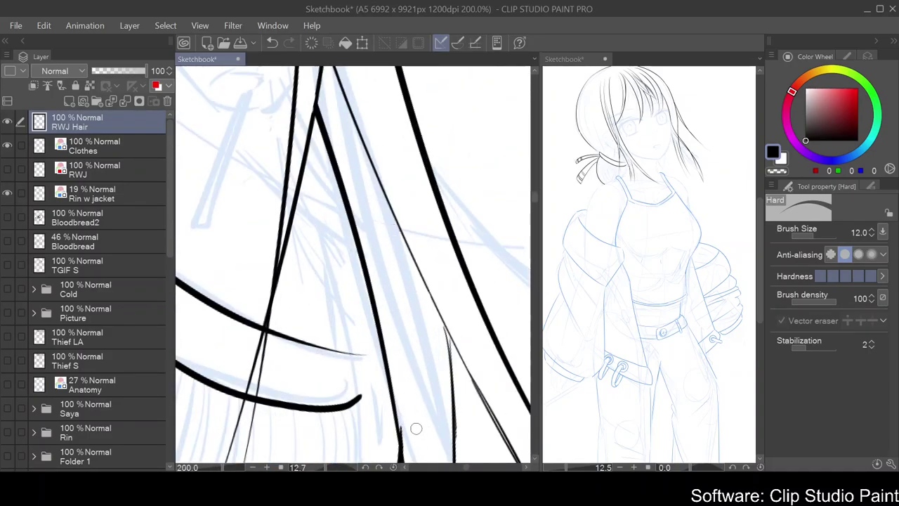
pyautogui.moveTo(418, 433); pyautogui.dragTo(369, 285)
pyautogui.scroll(-6, 373, 312)
pyautogui.press('p')
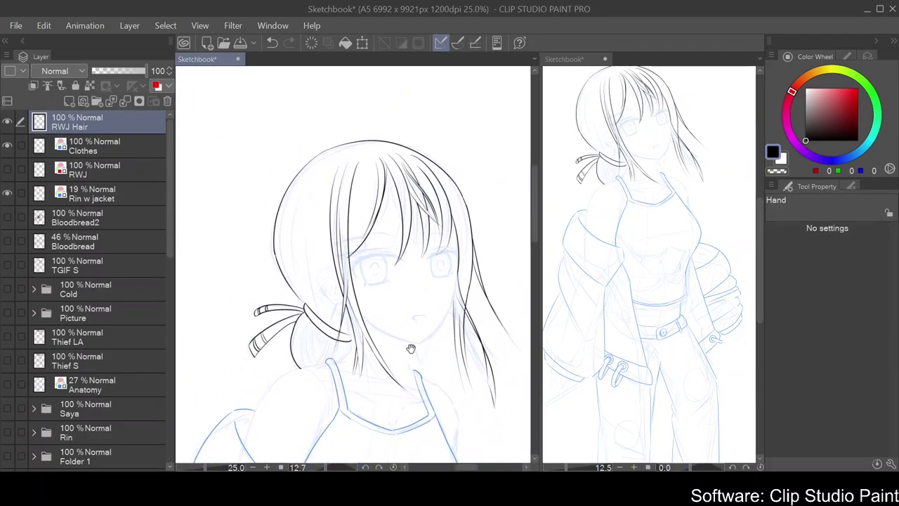
# Erase the overhanging tip of the thick fringe strand where it meets the thin strand above the eye on RWJ Hair
pyautogui.scroll(3, 371, 132)
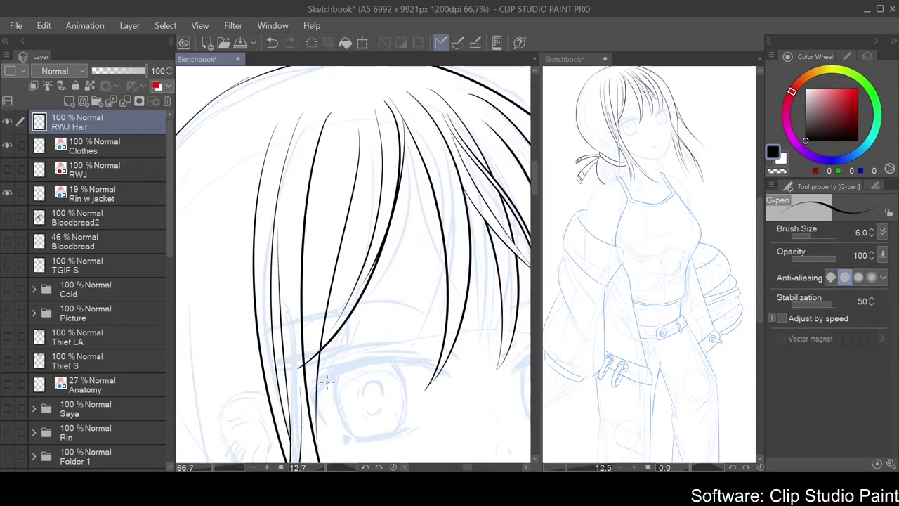
pyautogui.scroll(-3, 327, 379)
pyautogui.press('e')
pyautogui.scroll(5, 307, 322)
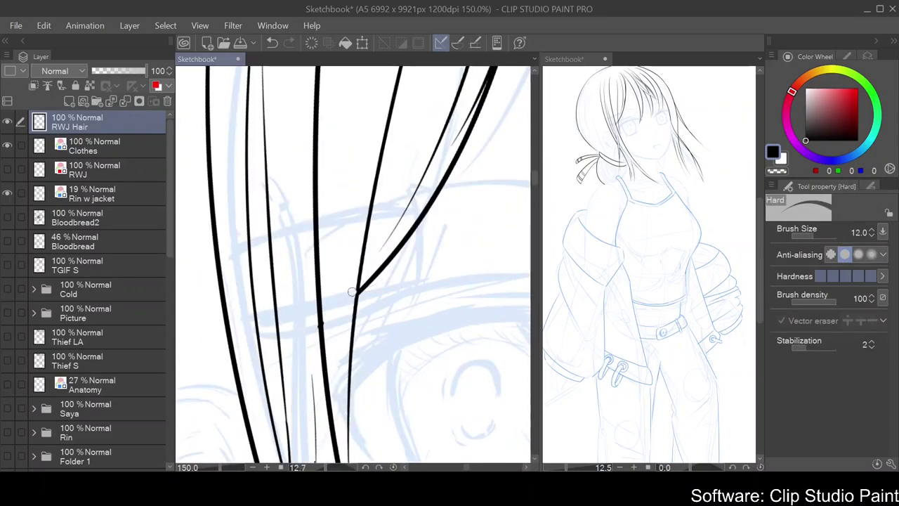
pyautogui.scroll(2, 337, 302)
pyautogui.scroll(-6, 309, 281)
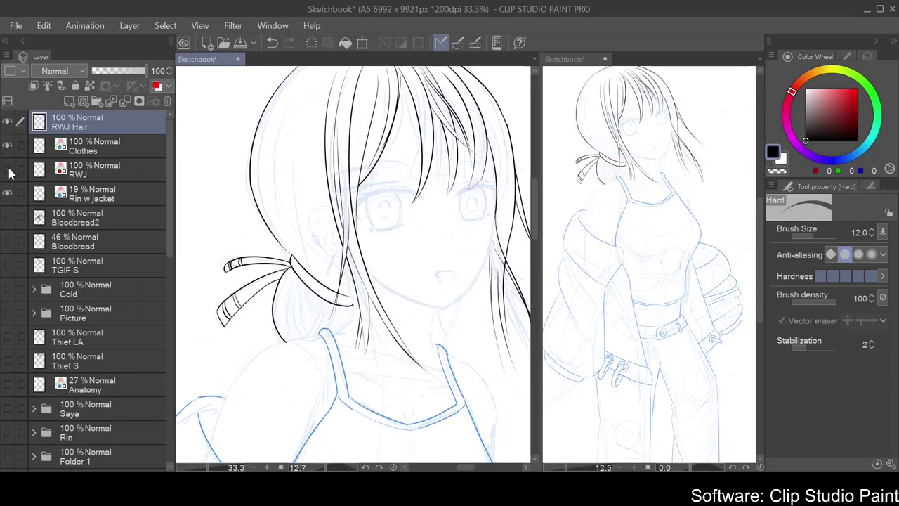
# Show and select the RWJ layer, then thicken the mouth's left corner with a small G-pen stroke and a fill
pyautogui.click(7, 169)
pyautogui.scroll(10, 384, 351)
pyautogui.press('p')
pyautogui.moveTo(318, 287)
pyautogui.mouseDown()
pyautogui.moveTo(260, 276)
pyautogui.moveTo(309, 300)
pyautogui.mouseUp()
pyautogui.press('g')
pyautogui.click(284, 292)
pyautogui.scroll(-8, 365, 281)
pyautogui.scroll(9, 337, 247)
pyautogui.press('p')
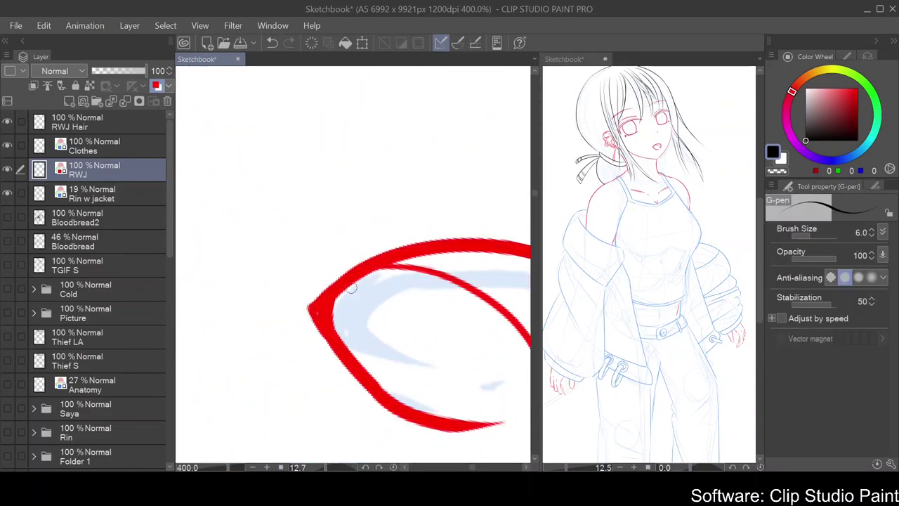
# Build up a thicker, pointed corner on the right side of the mouth with the G-pen at size 6
pyautogui.moveTo(278, 279); pyautogui.dragTo(296, 251)
pyautogui.moveTo(382, 273); pyautogui.dragTo(231, 283)
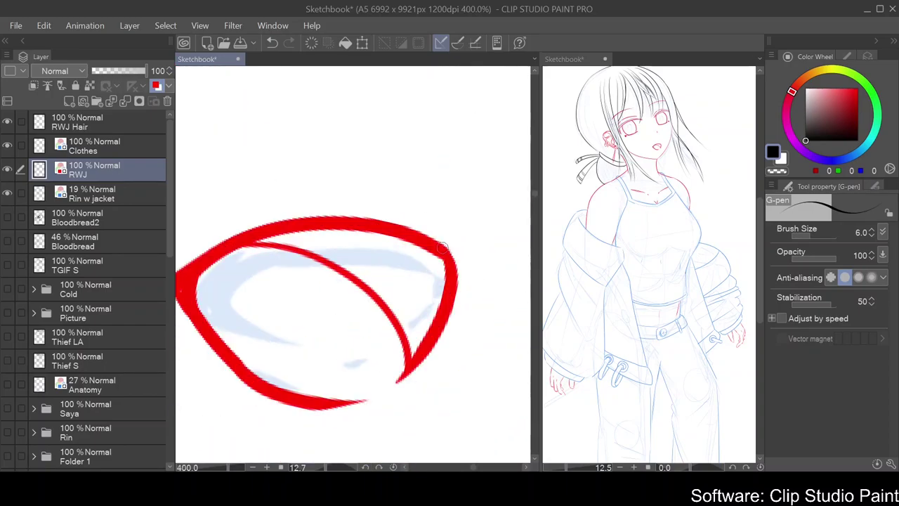
pyautogui.press('g')
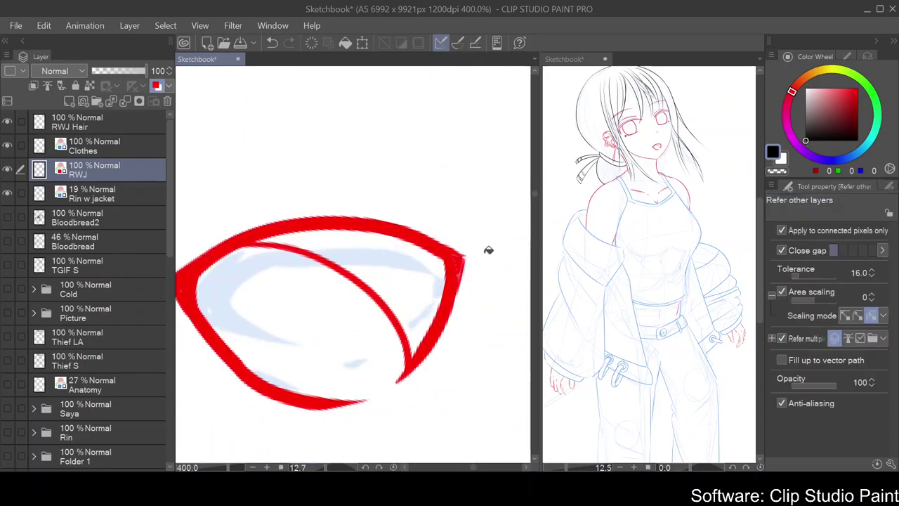
pyautogui.press('p')
pyautogui.scroll(2, 464, 253)
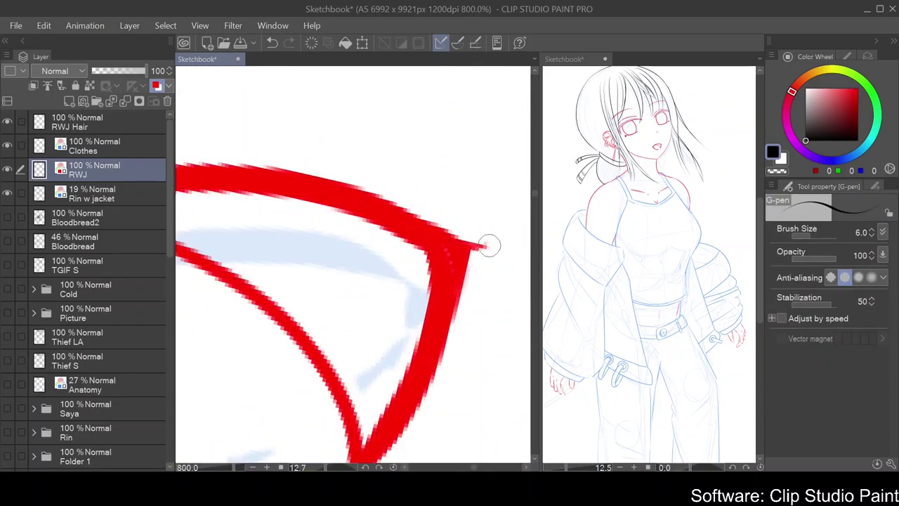
pyautogui.moveTo(489, 244); pyautogui.dragTo(413, 406)
pyautogui.scroll(-10, 469, 274)
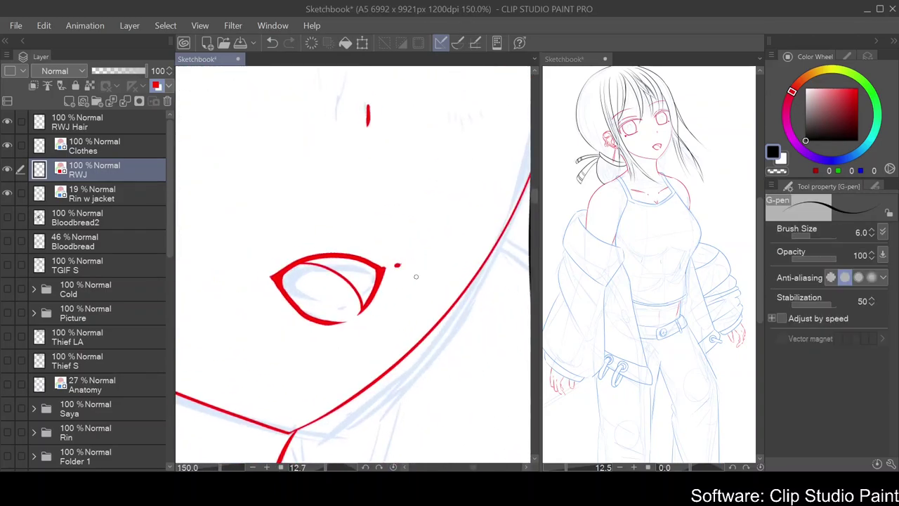
# Ink small accent dashes around the mouth and adjust the angle and position of the one beside its right corner
pyautogui.scroll(6, 432, 288)
pyautogui.scroll(-4, 364, 303)
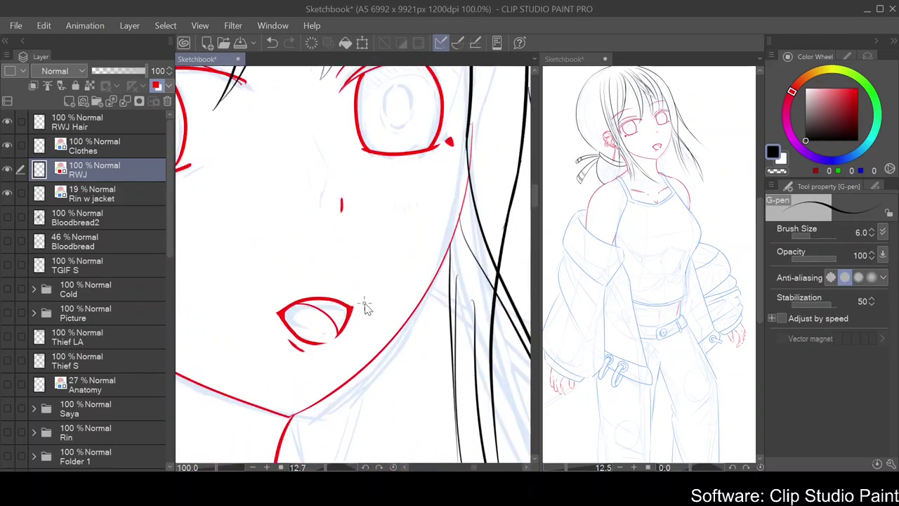
pyautogui.scroll(-3, 387, 306)
pyautogui.scroll(4, 387, 306)
pyautogui.moveTo(436, 274)
pyautogui.mouseDown()
pyautogui.moveTo(397, 323)
pyautogui.moveTo(469, 303)
pyautogui.mouseUp()
pyautogui.scroll(4, 646, 267)
pyautogui.press('m')
pyautogui.hotkey('ctrl', 't')
pyautogui.moveTo(483, 336)
pyautogui.mouseDown()
pyautogui.moveTo(472, 340)
pyautogui.moveTo(458, 324)
pyautogui.mouseUp()
pyautogui.press('Return')
# Try rotating the small dash beside the mouth's left corner by -9 degrees
pyautogui.moveTo(287, 299); pyautogui.dragTo(286, 301)
pyautogui.hotkey('ctrl', 't')
pyautogui.moveTo(312, 347); pyautogui.dragTo(302, 354)
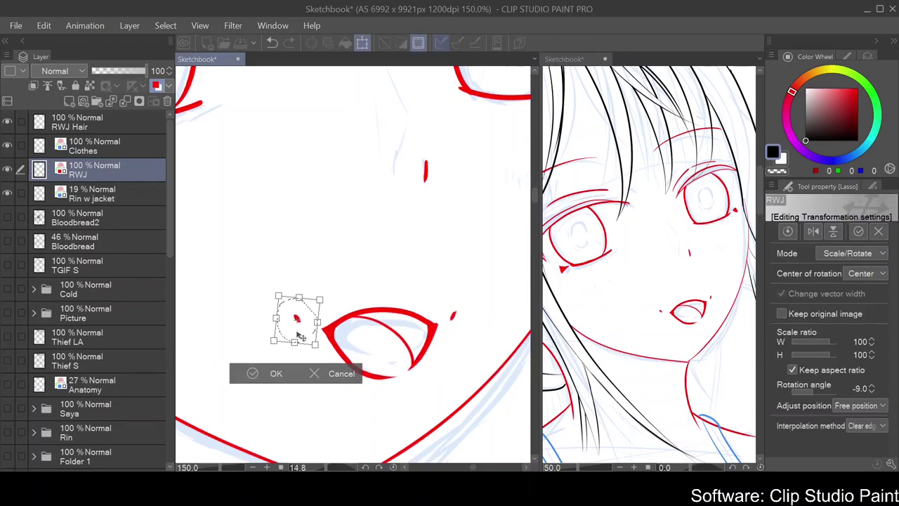
pyautogui.press('Return')
pyautogui.scroll(-3, 387, 248)
pyautogui.scroll(2, 387, 249)
# Ink a longer tapering dash below the small one beside the mouth's right corner with the G-pen at size 6
pyautogui.press('p')
pyautogui.scroll(-3, 380, 246)
pyautogui.scroll(5, 364, 243)
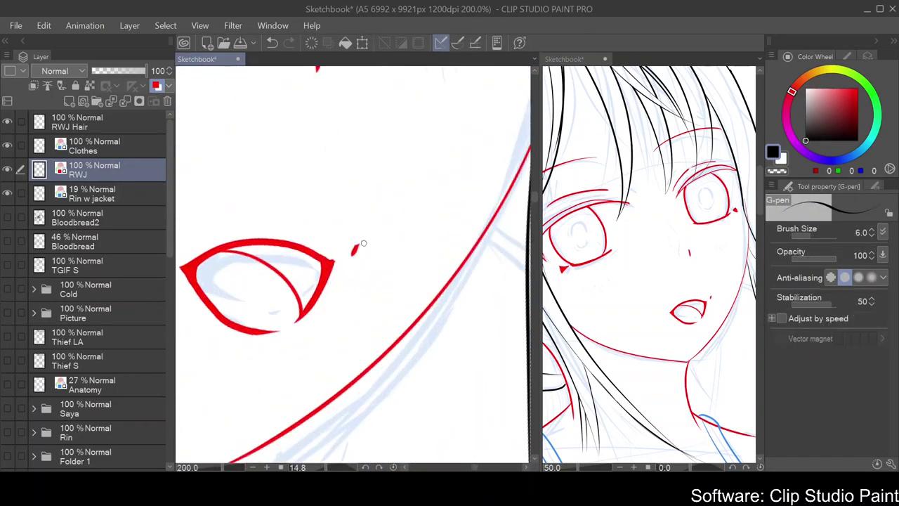
pyautogui.scroll(-3, 348, 253)
pyautogui.scroll(3, 380, 281)
pyautogui.moveTo(402, 265)
pyautogui.mouseDown()
pyautogui.moveTo(393, 278)
pyautogui.moveTo(337, 267)
pyautogui.moveTo(463, 294)
pyautogui.mouseUp()
pyautogui.scroll(-4, 381, 304)
pyautogui.press('e')
pyautogui.scroll(6, 464, 294)
# Lasso both dashes beside the mouth's right corner and rotate them together by 1.9 degrees
pyautogui.press('m')
pyautogui.hotkey('ctrl', 't')
pyautogui.moveTo(406, 287); pyautogui.dragTo(395, 321)
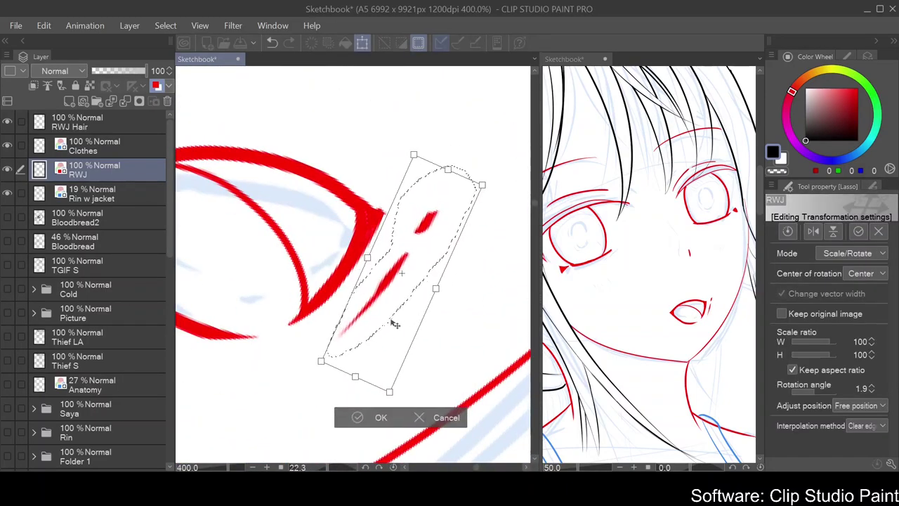
pyautogui.click(379, 417)
# Rotate only the upper dash beside the mouth corner by -27.4 degrees, move it closer to the lips, and save the drawing
pyautogui.hotkey('ctrl', 't')
pyautogui.moveTo(422, 225); pyautogui.dragTo(414, 217)
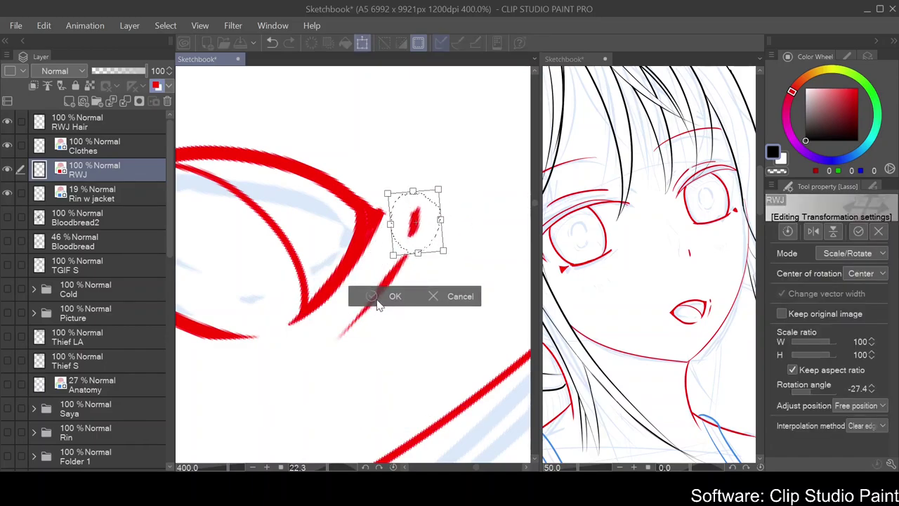
pyautogui.click(396, 297)
pyautogui.scroll(-6, 393, 295)
pyautogui.scroll(-4, 448, 203)
pyautogui.scroll(6, 391, 262)
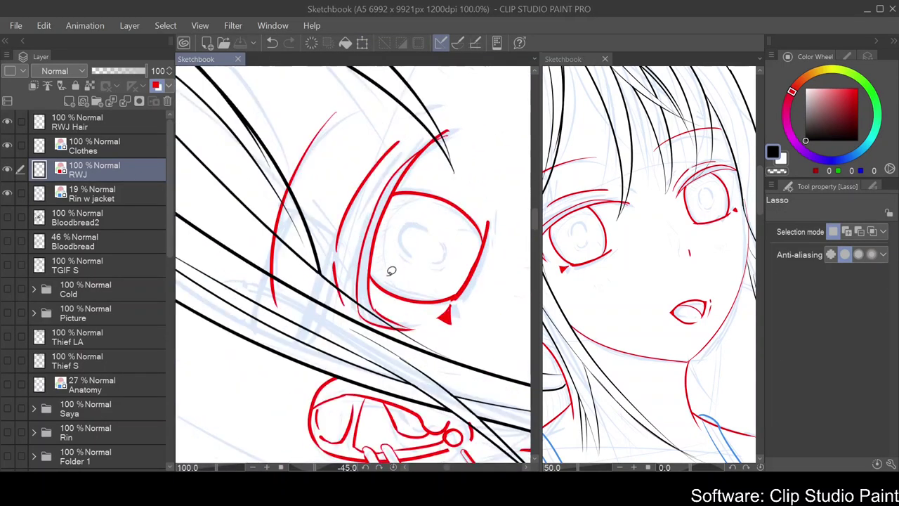
# Fill the upper lash lines of both eyes and hide the Rin w jacket sketch layer
pyautogui.press('g')
pyautogui.moveTo(295, 267); pyautogui.dragTo(365, 197)
pyautogui.scroll(4, 314, 288)
pyautogui.scroll(5, 492, 233)
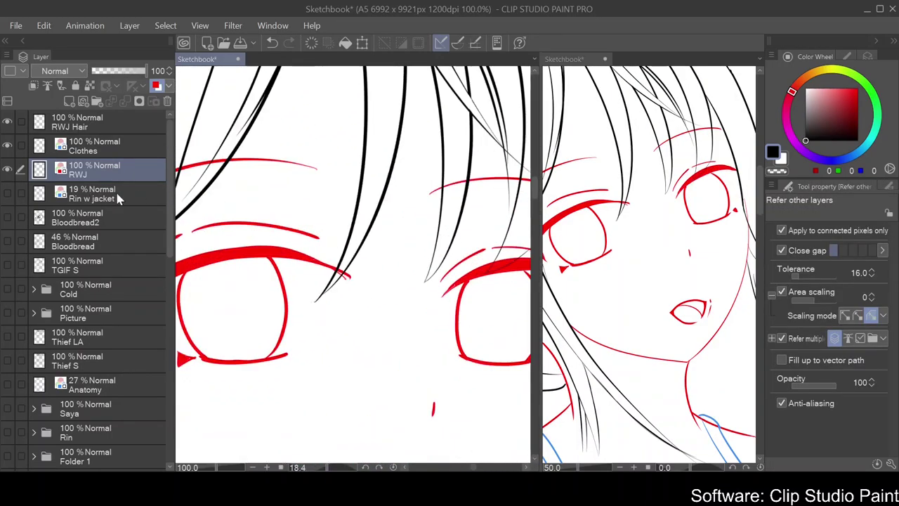
# Refine the ends of the upper lash lines on both eyes with the G-pen at size 6
pyautogui.press('p')
pyautogui.hotkey('ctrl', 'z')
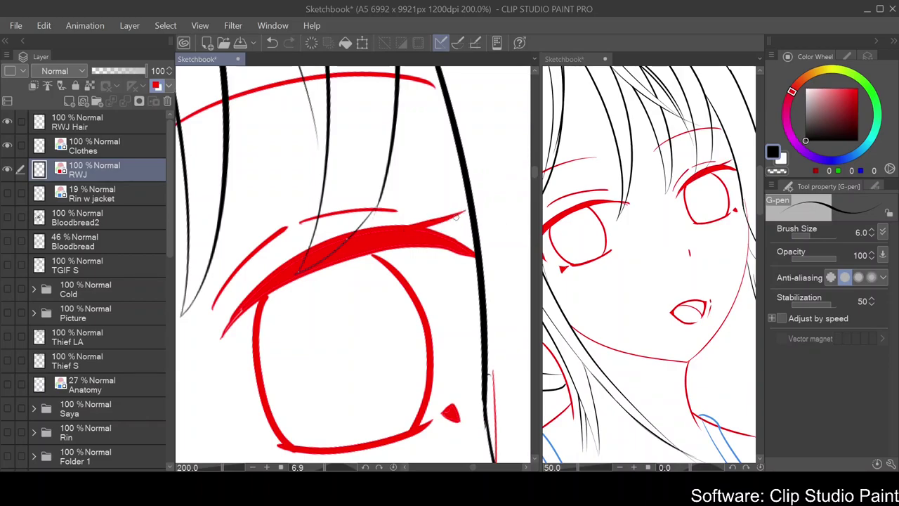
pyautogui.scroll(-4, 455, 218)
pyautogui.scroll(3, 294, 209)
pyautogui.moveTo(459, 164)
pyautogui.mouseDown()
pyautogui.moveTo(285, 252)
pyautogui.moveTo(466, 201)
pyautogui.moveTo(415, 245)
pyautogui.moveTo(361, 194)
pyautogui.moveTo(394, 249)
pyautogui.moveTo(351, 261)
pyautogui.mouseUp()
pyautogui.scroll(-3, 351, 261)
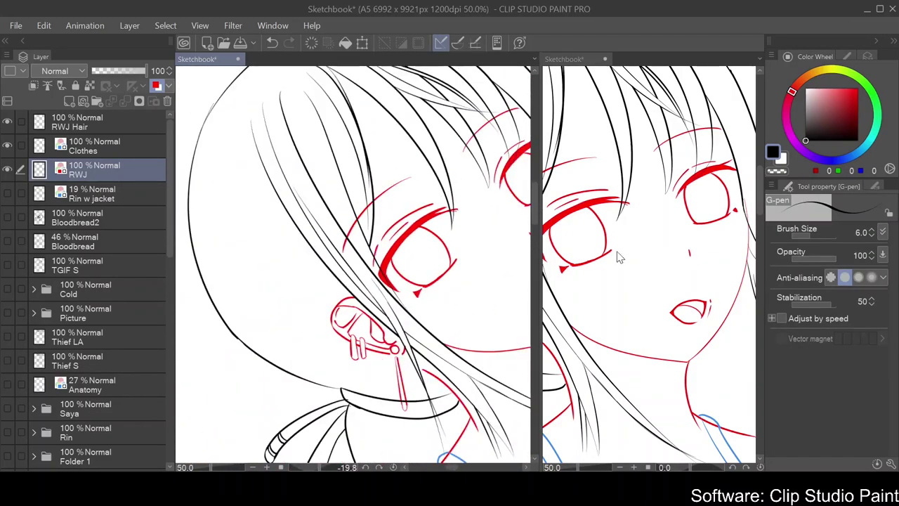
# Lasso the two dashes beside the mouth's right corner, then rotate and reposition them along the lip
pyautogui.moveTo(632, 232); pyautogui.dragTo(673, 205)
pyautogui.doubleClick(673, 204)
pyautogui.doubleClick(401, 261)
pyautogui.scroll(4, 401, 260)
pyautogui.press('m')
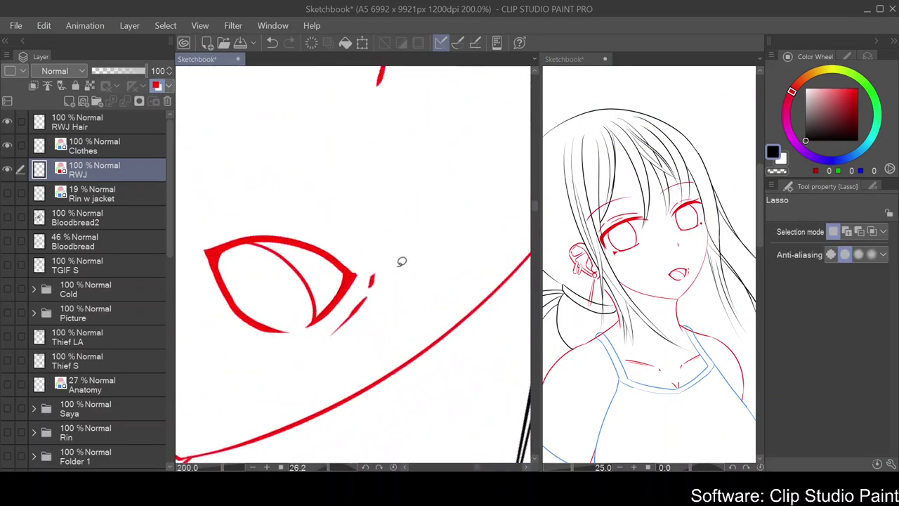
pyautogui.moveTo(401, 261); pyautogui.dragTo(328, 298)
pyautogui.hotkey('ctrl', 't')
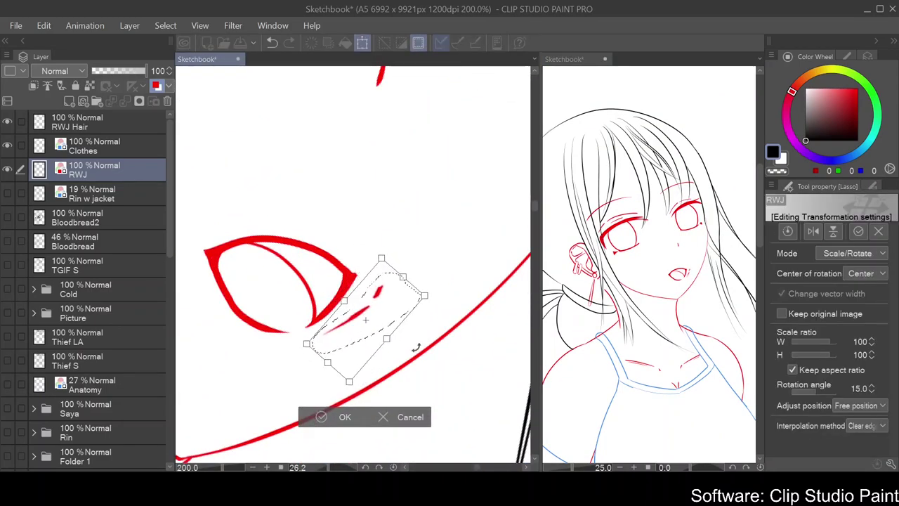
pyautogui.moveTo(418, 346); pyautogui.dragTo(372, 341)
pyautogui.press('Return')
pyautogui.scroll(-3, 454, 227)
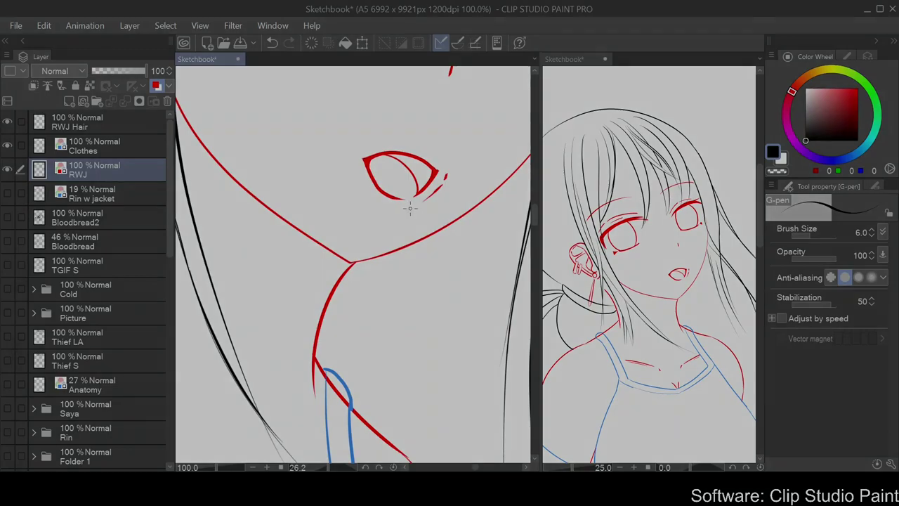